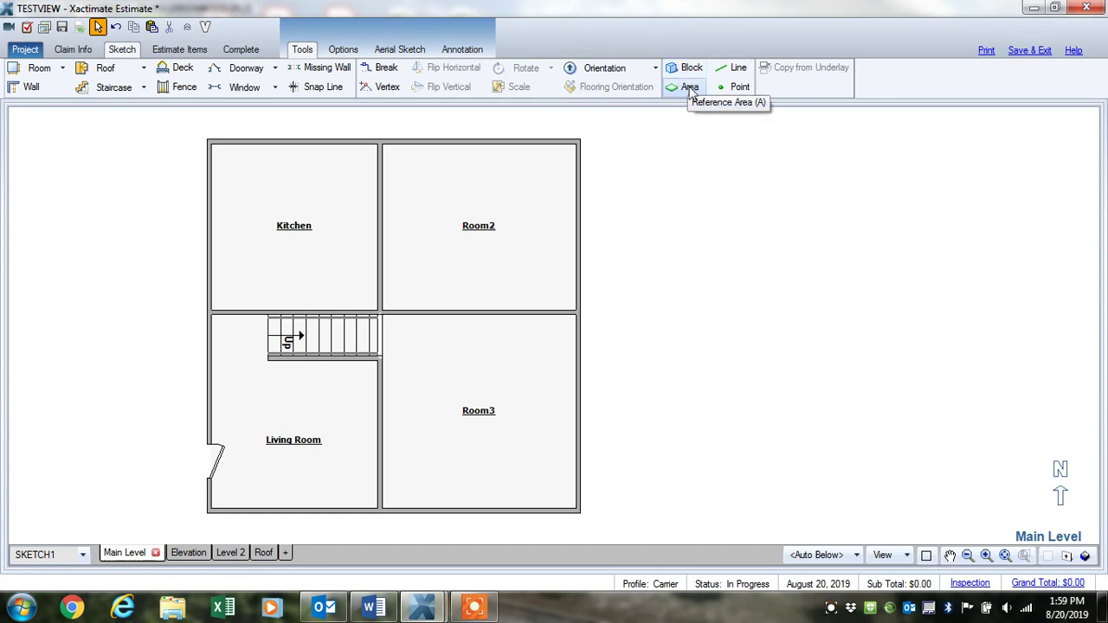
Step: Draw a reference area about 3' 11" by 5' 9" in the Living Room corner beside the entry door
click(688, 79)
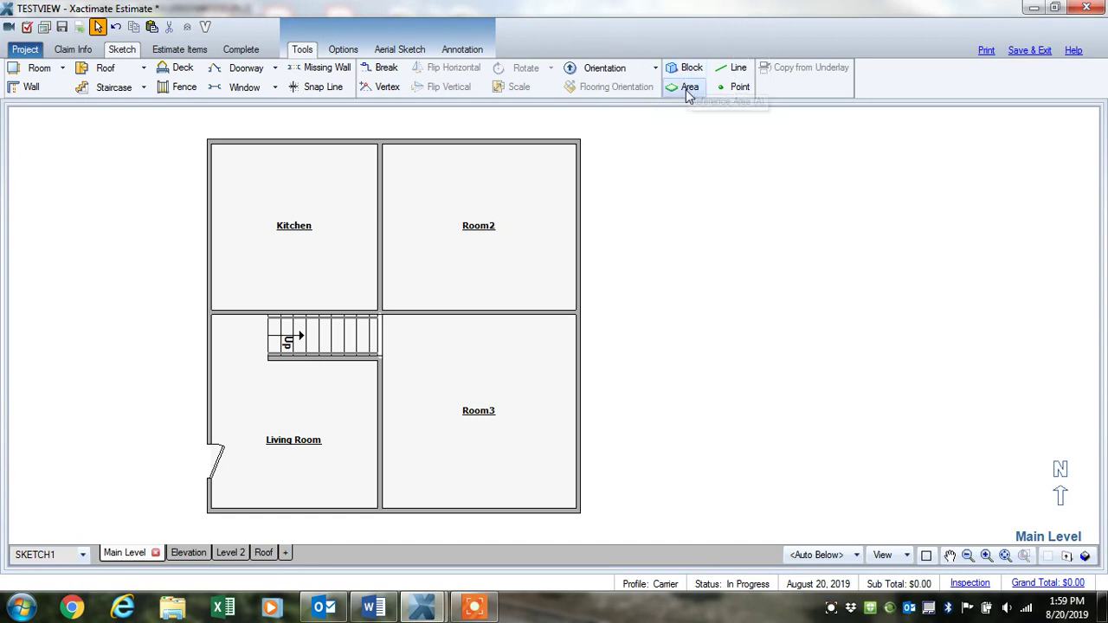
click(690, 76)
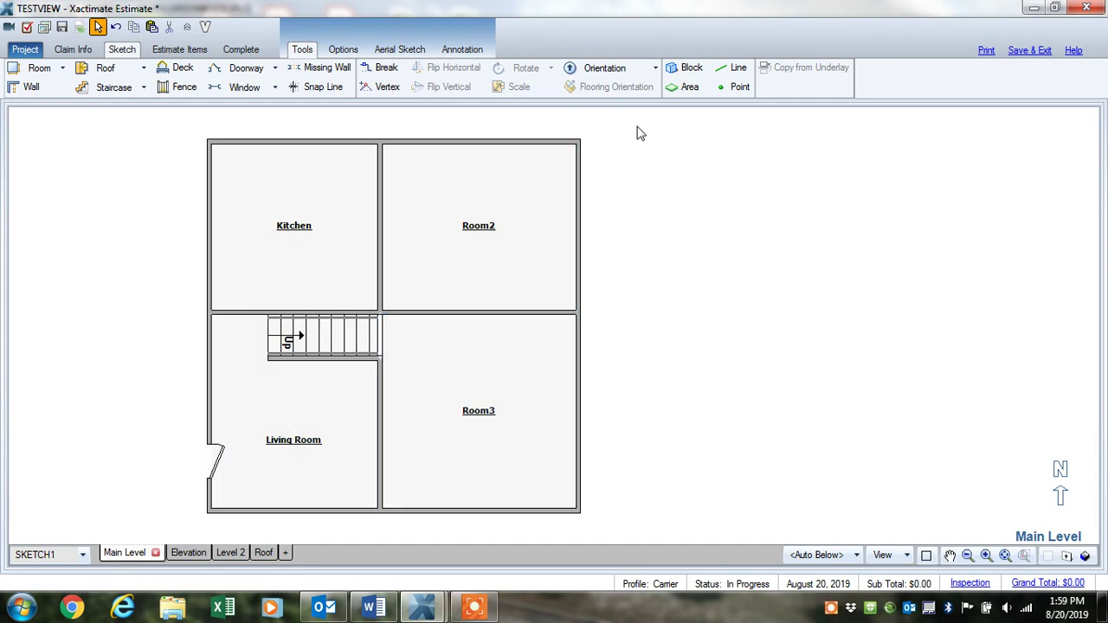
click(682, 90)
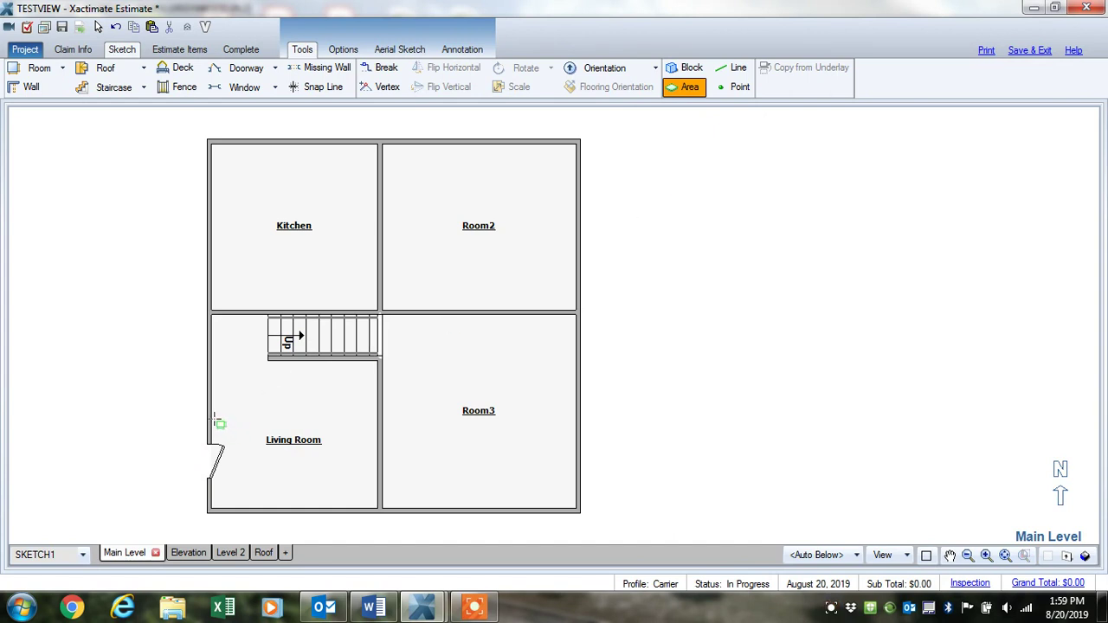
drag(213, 424, 267, 503)
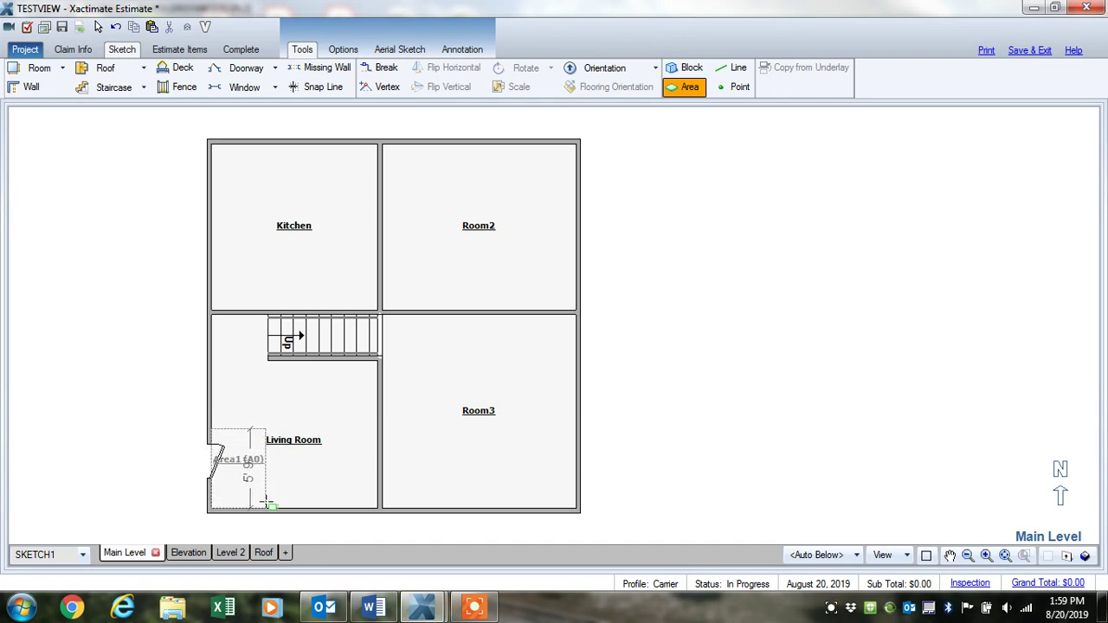
drag(268, 502, 269, 507)
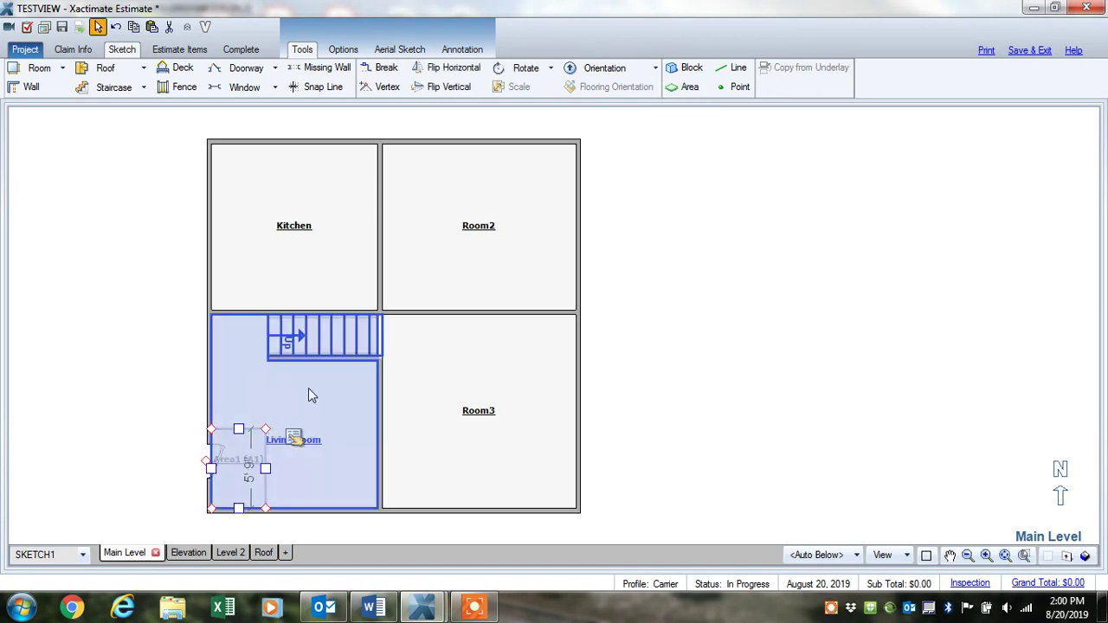
Step: Set the Living Room reference area's width to 4' and its length to 6'
double_click(229, 481)
click(231, 443)
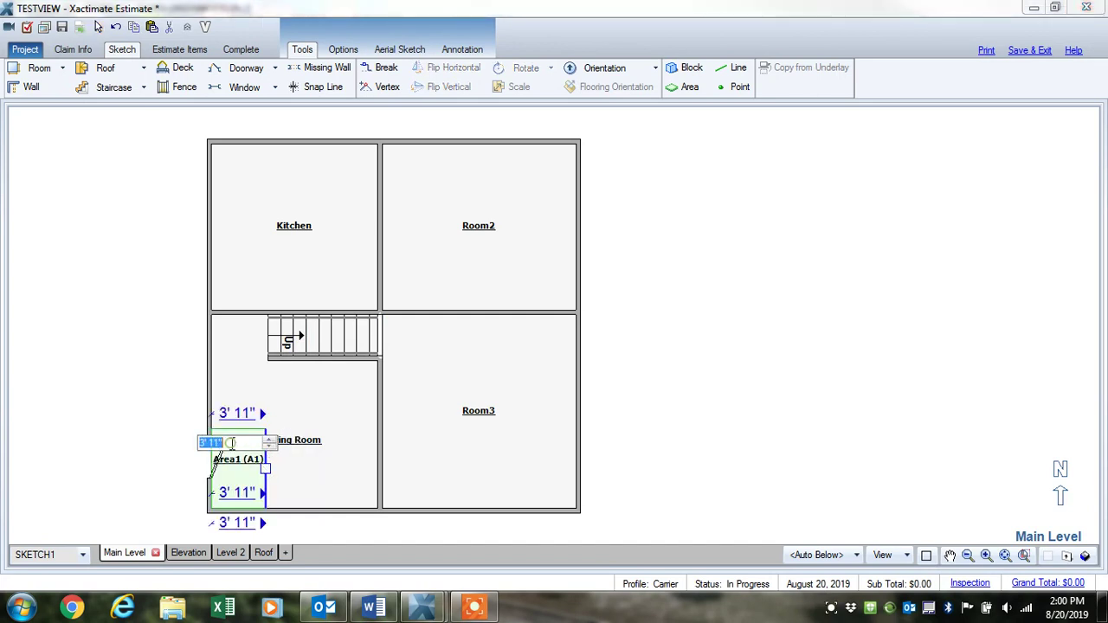
text(4)
key(Return)
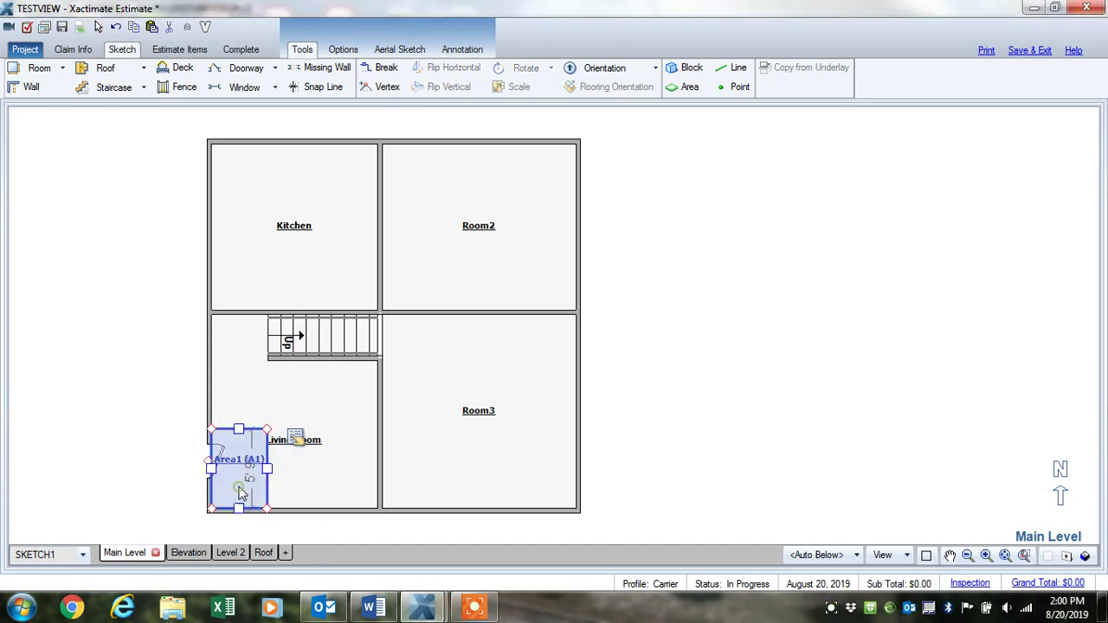
click(237, 431)
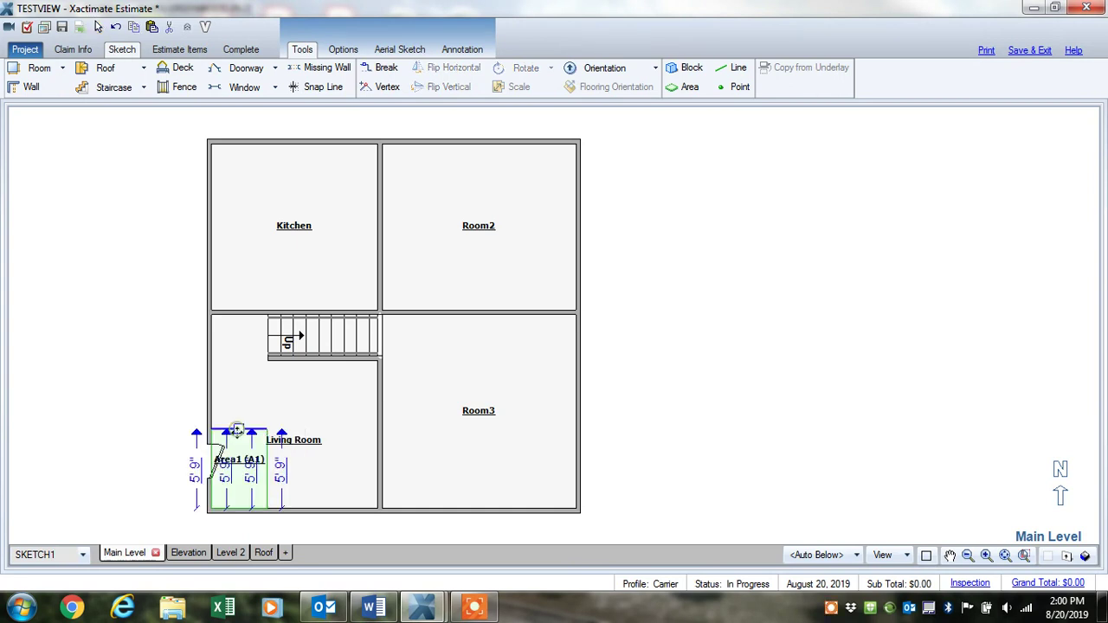
click(251, 472)
key(Escape)
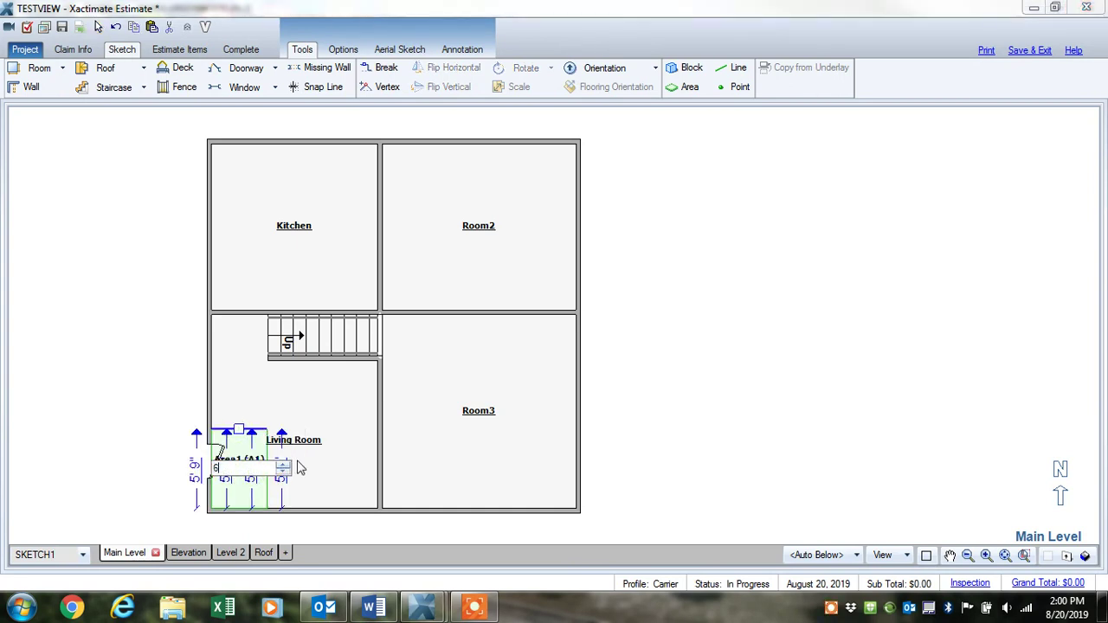
click(309, 456)
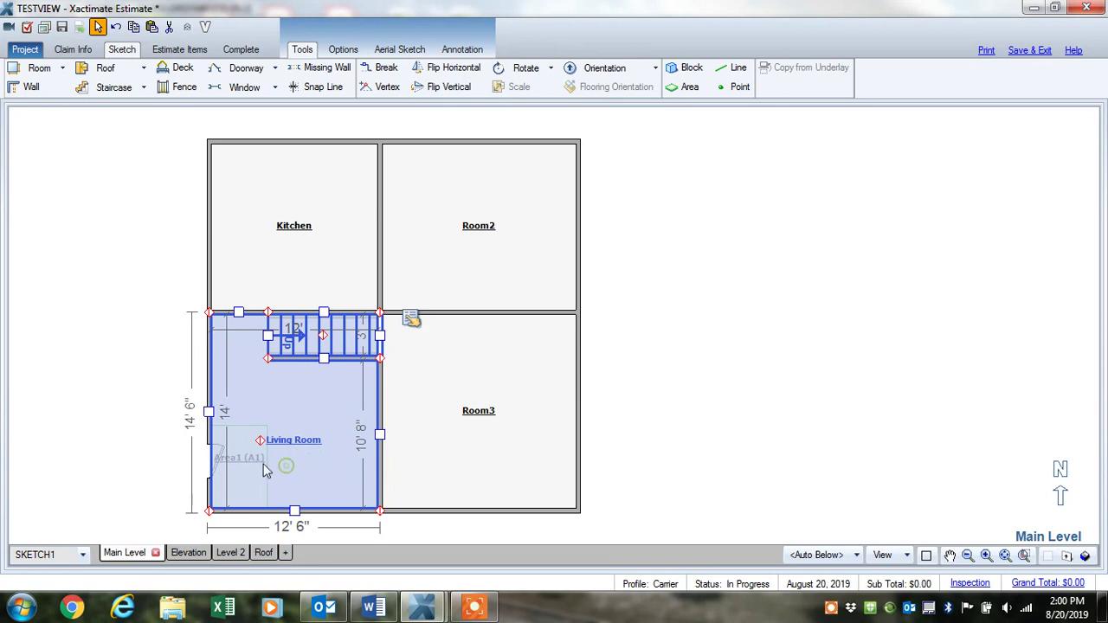
click(137, 405)
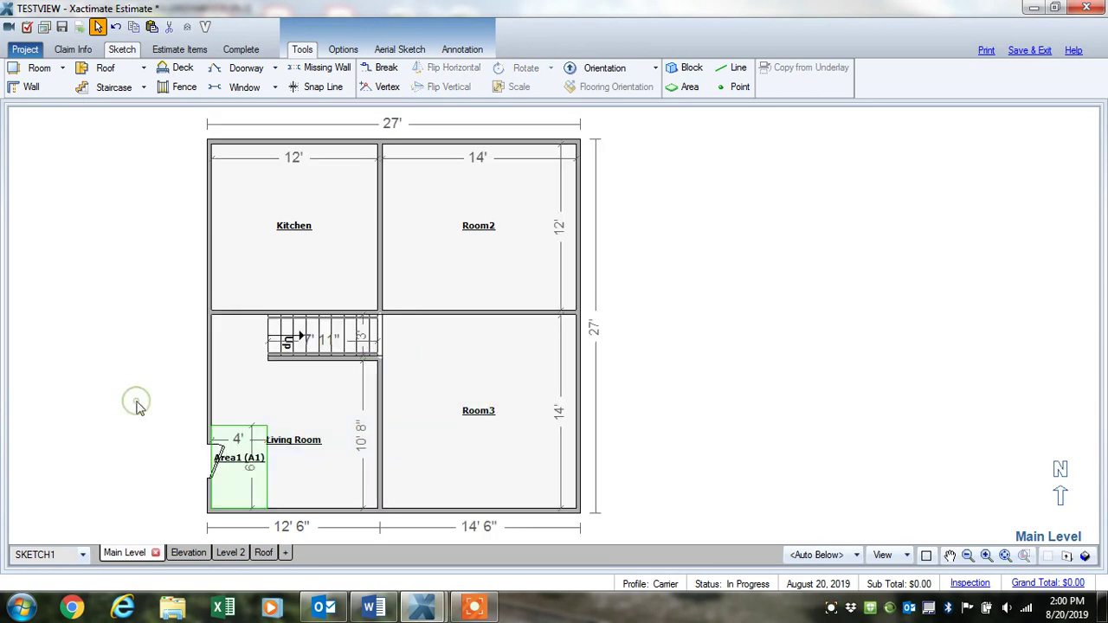
Step: Rename the Living Room reference area as "Tile floor"
click(226, 468)
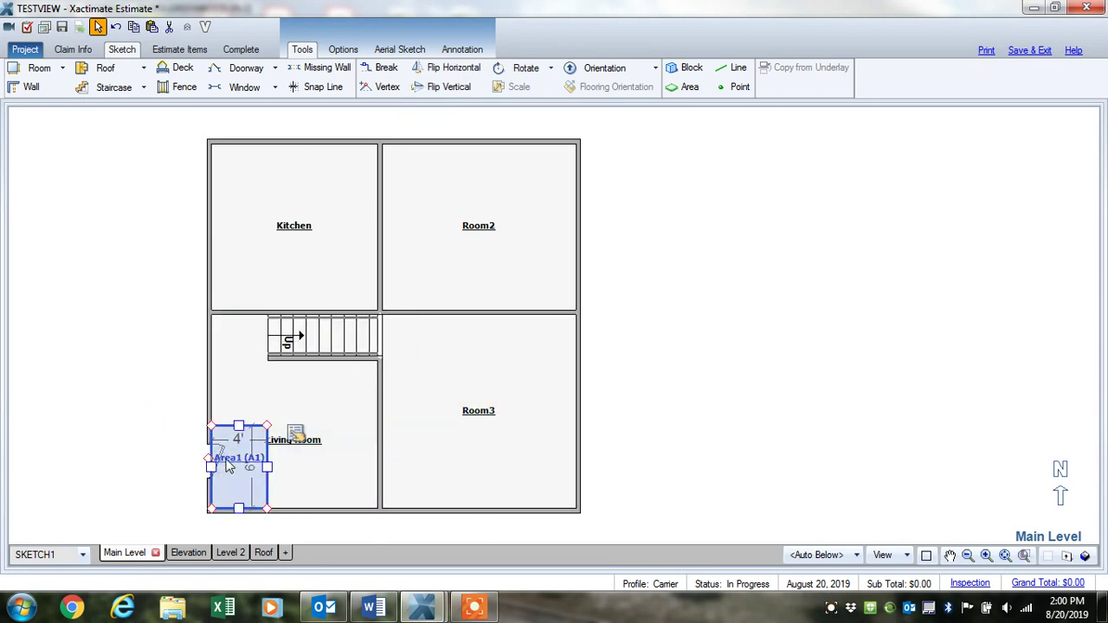
click(227, 463)
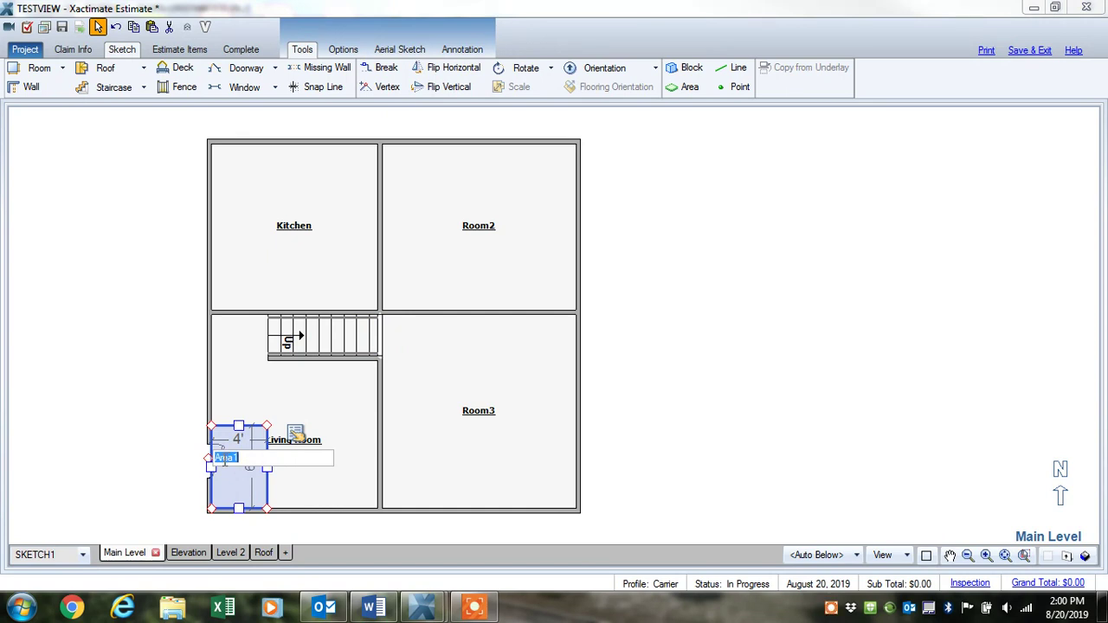
text(Tile floor)
key(Return)
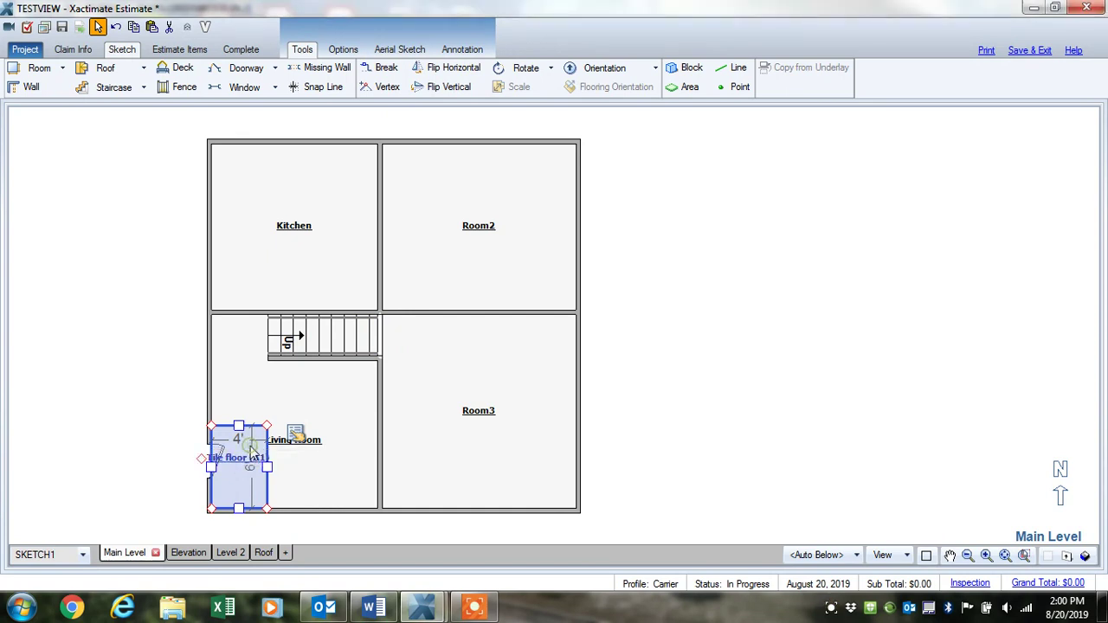
click(321, 486)
click(136, 390)
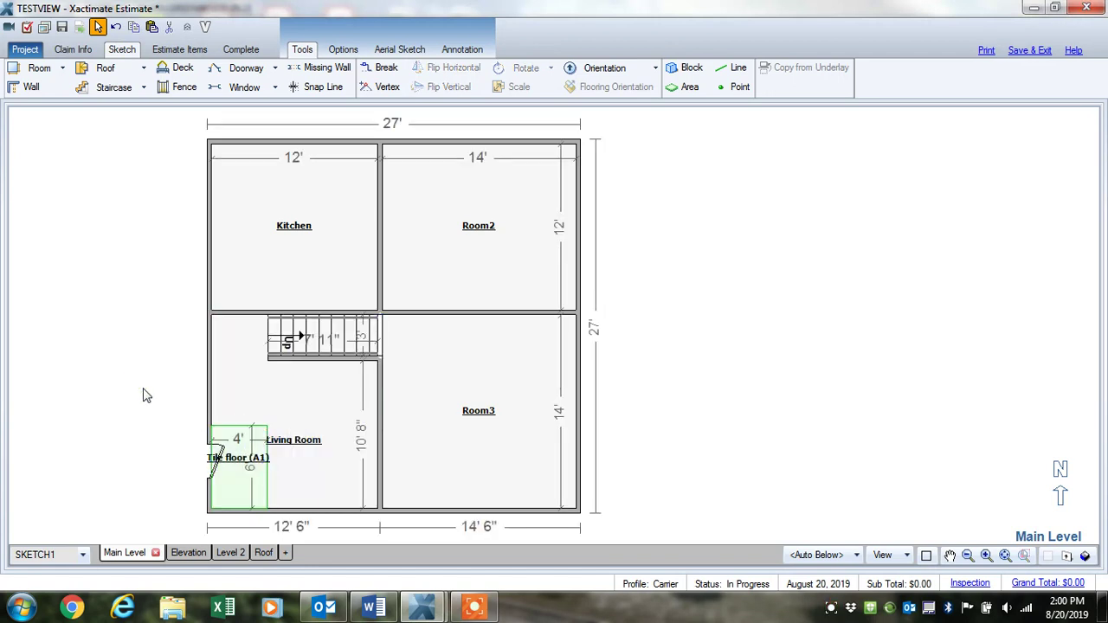
Step: Reset the visible windows to the default layout and fit the whole floor plan in the sketch view
click(343, 50)
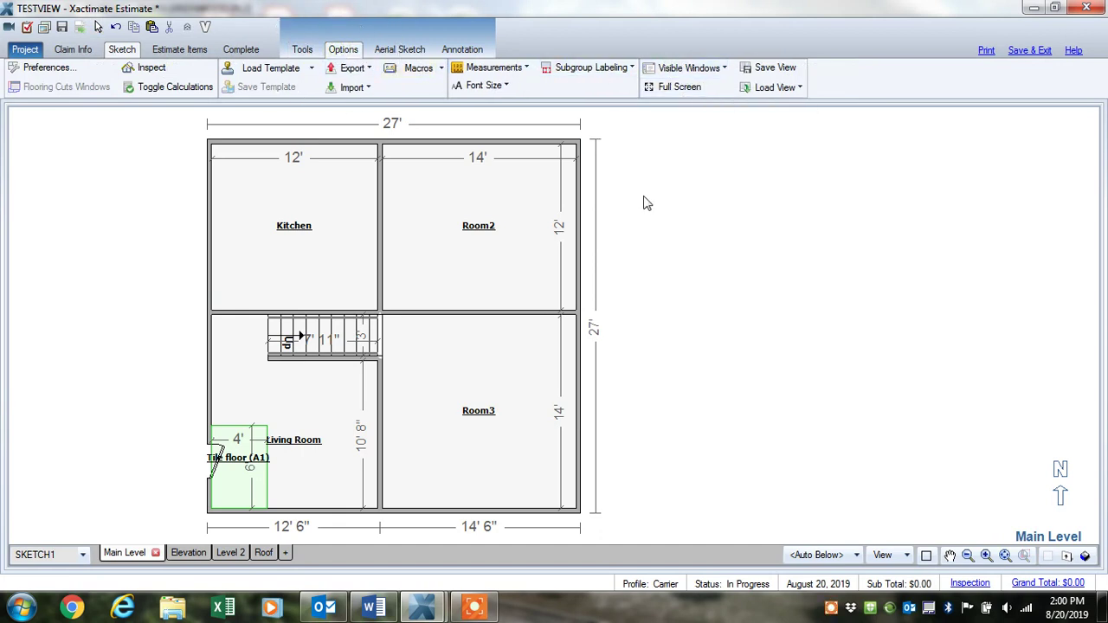
click(708, 73)
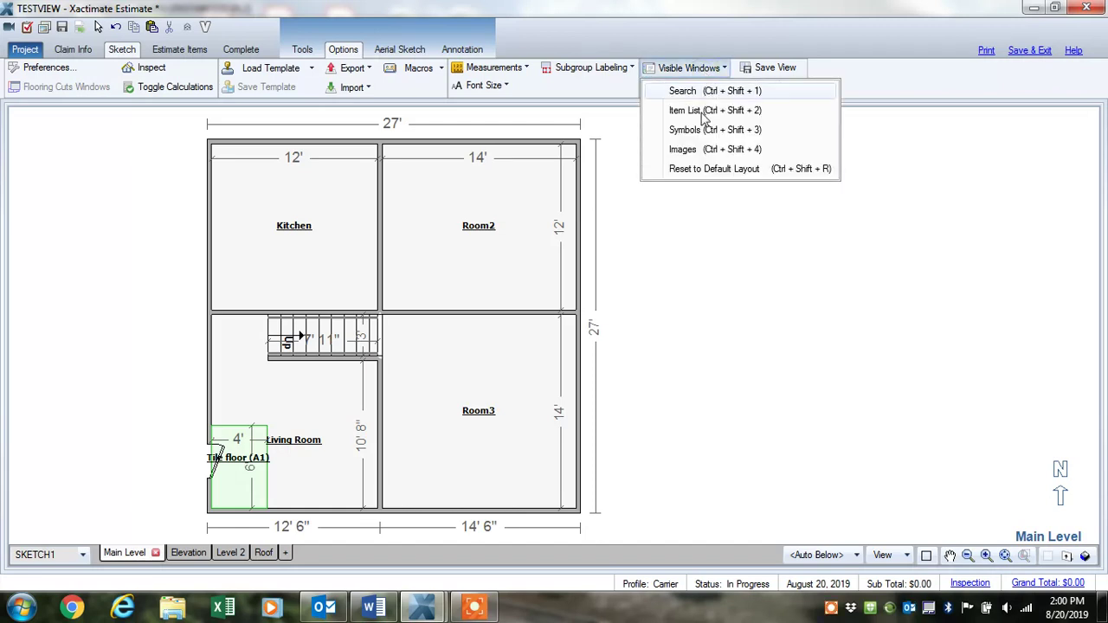
click(712, 169)
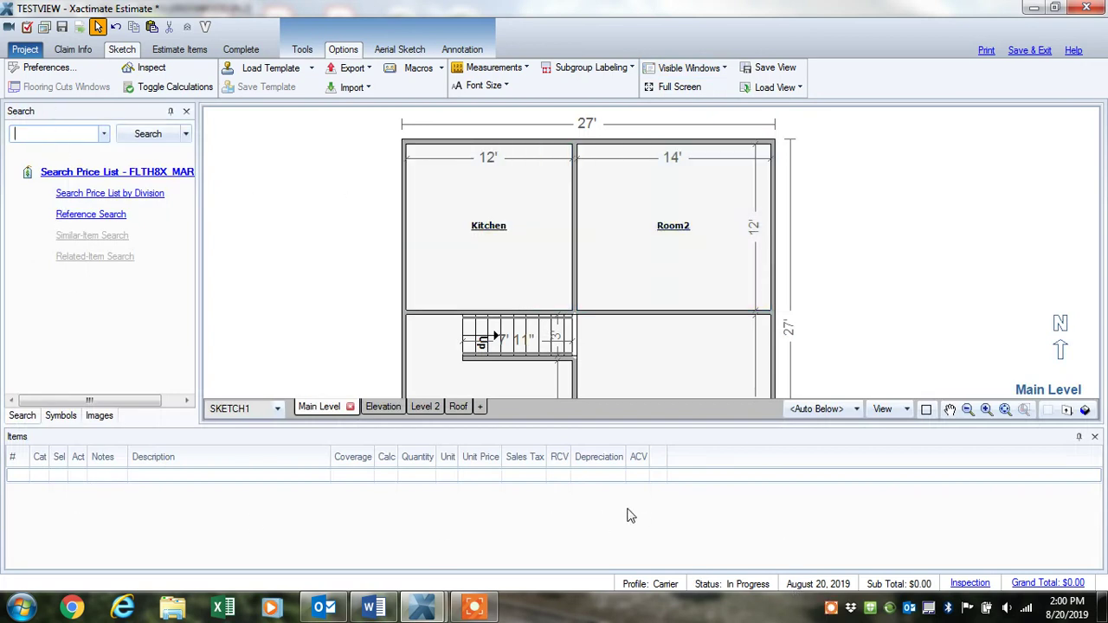
click(1005, 411)
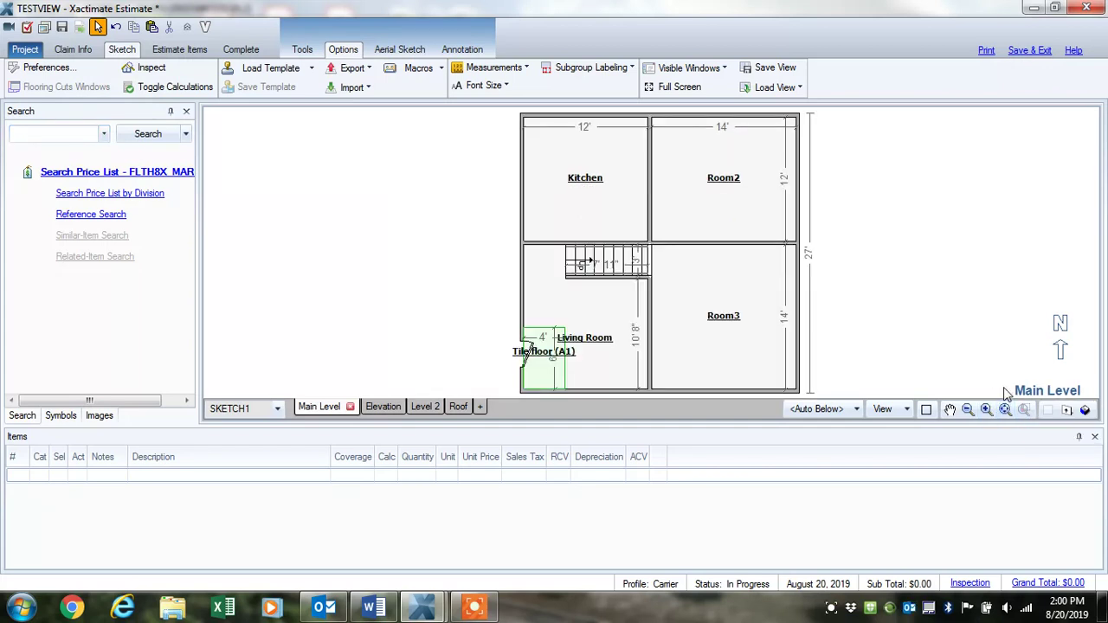
Step: Search the price list for "fct av" and place the FCTAV Tile floor covering item on the Tile floor reference area
click(29, 134)
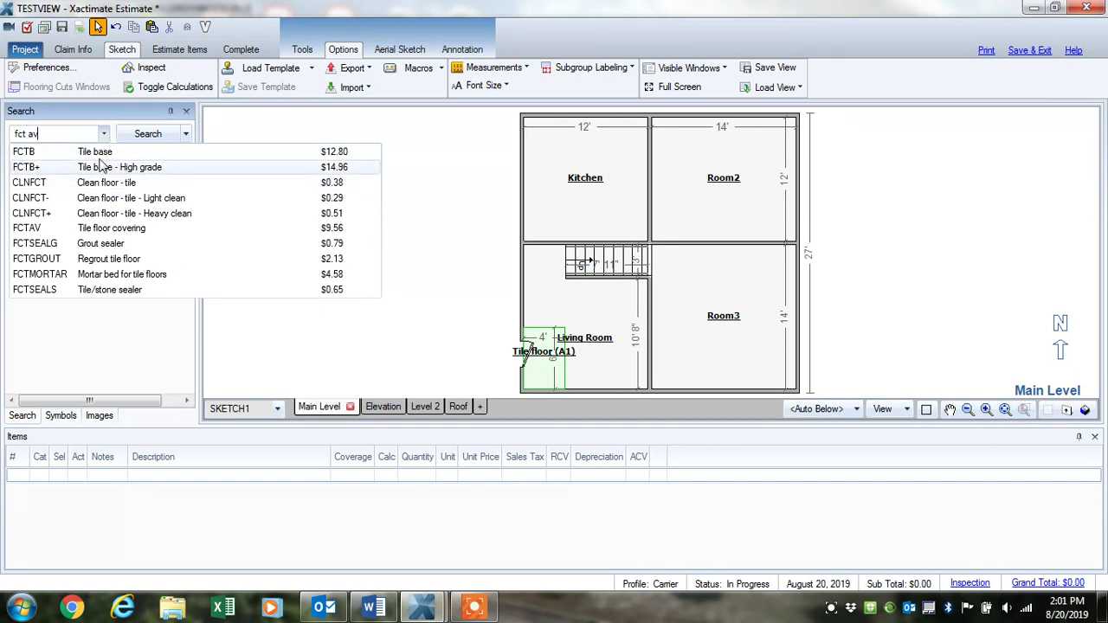
click(91, 231)
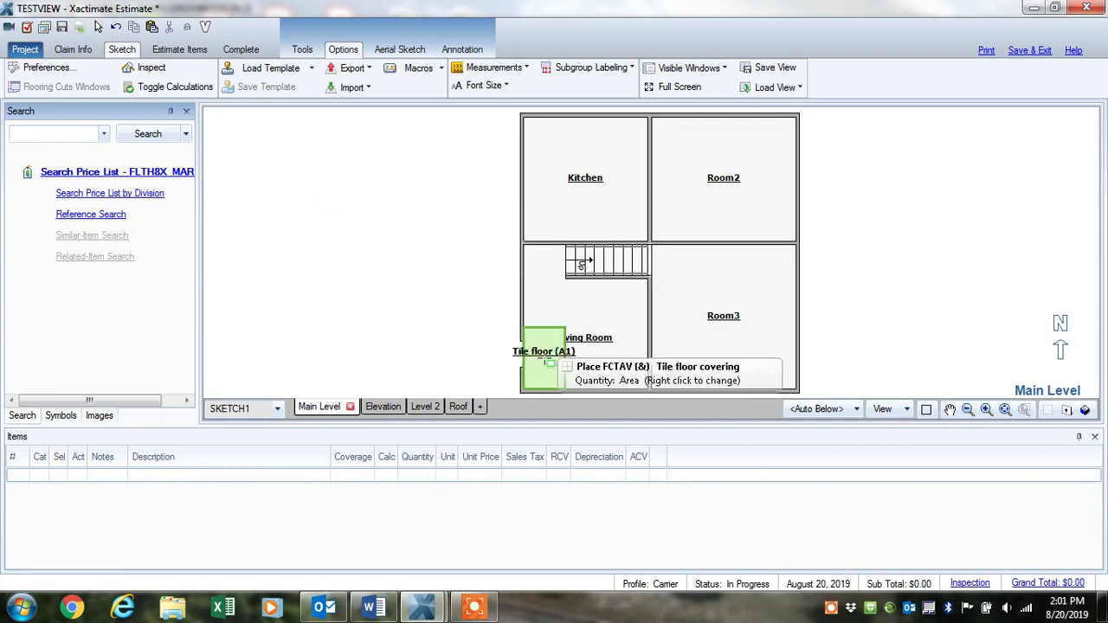
click(549, 363)
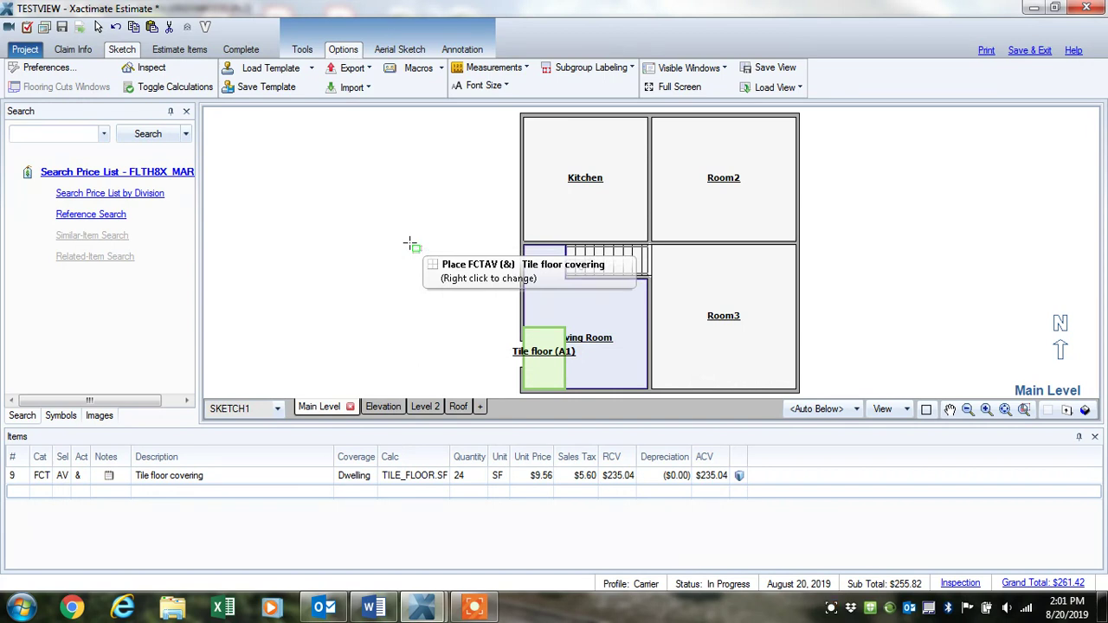
key(Escape)
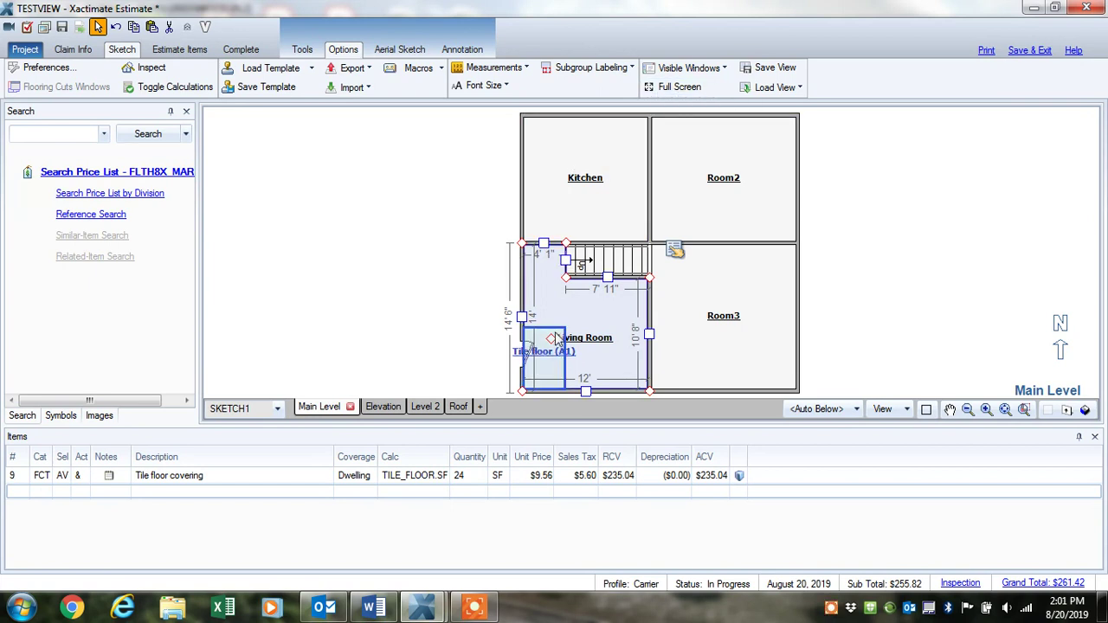
Step: Expand the sketch to full screen and examine the main level's rooms and staircase in 3D
click(662, 86)
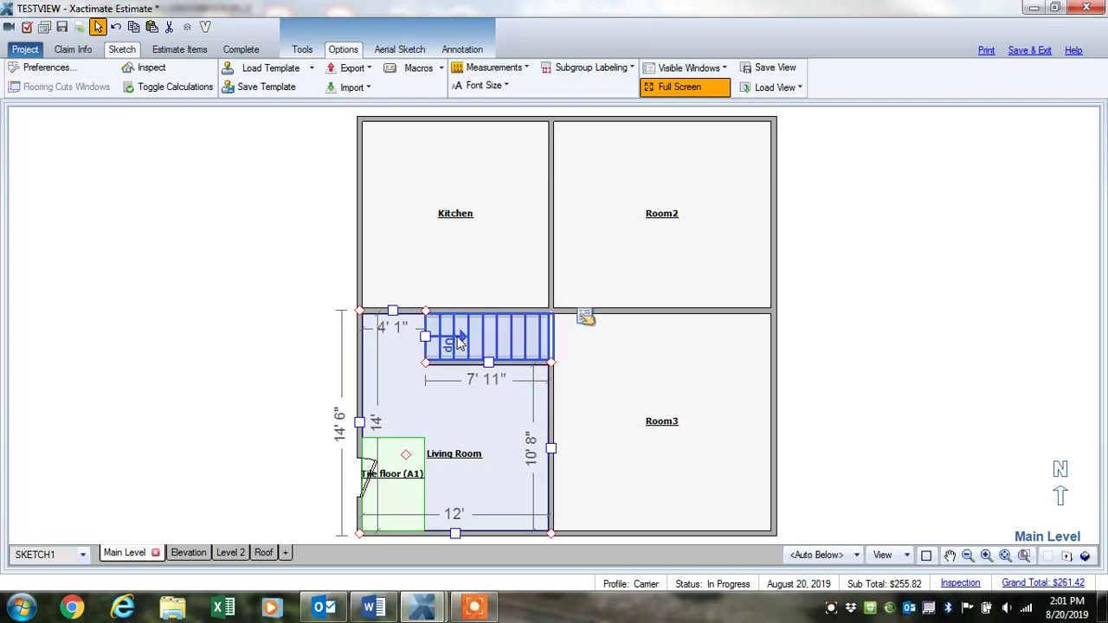
key(F3)
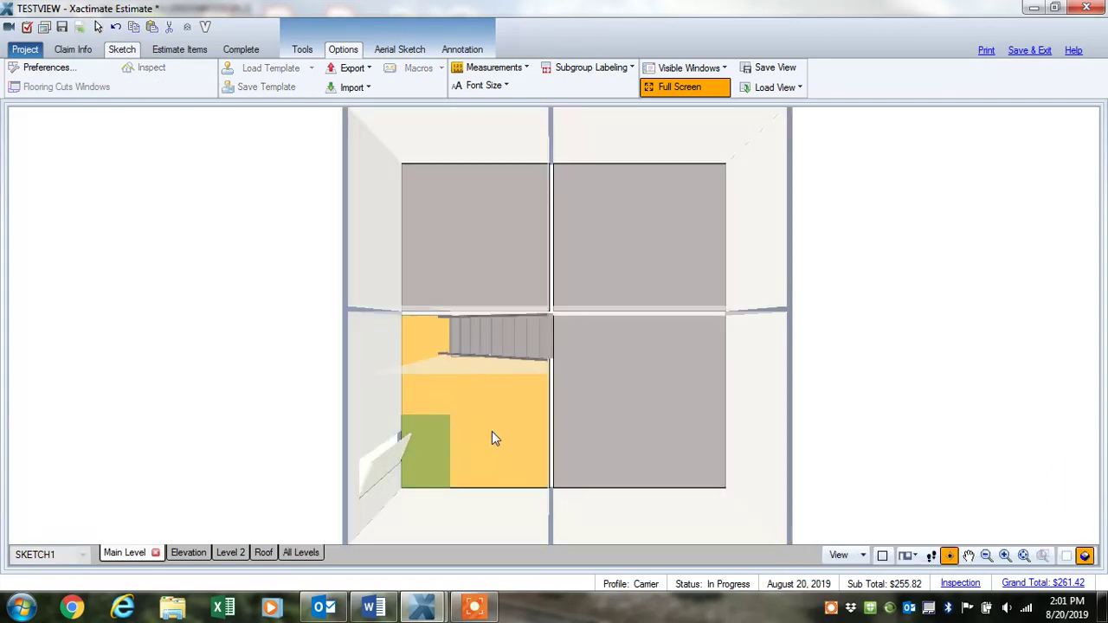
drag(500, 318, 803, 319)
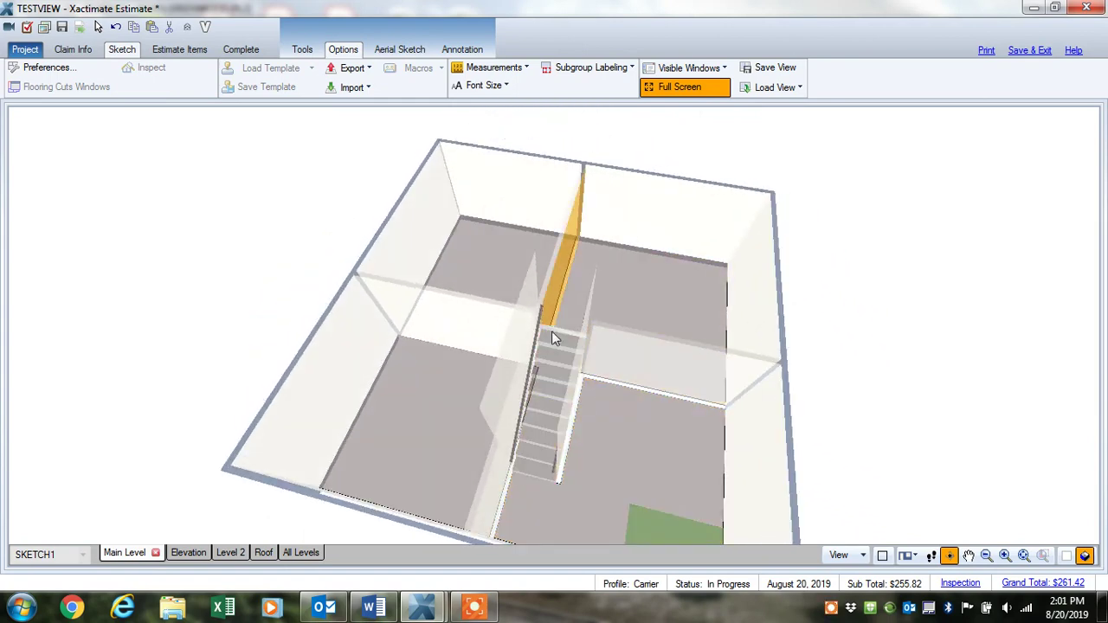
Step: Switch to Level 2, examine its rooms in 3D and return to the plan view
click(231, 552)
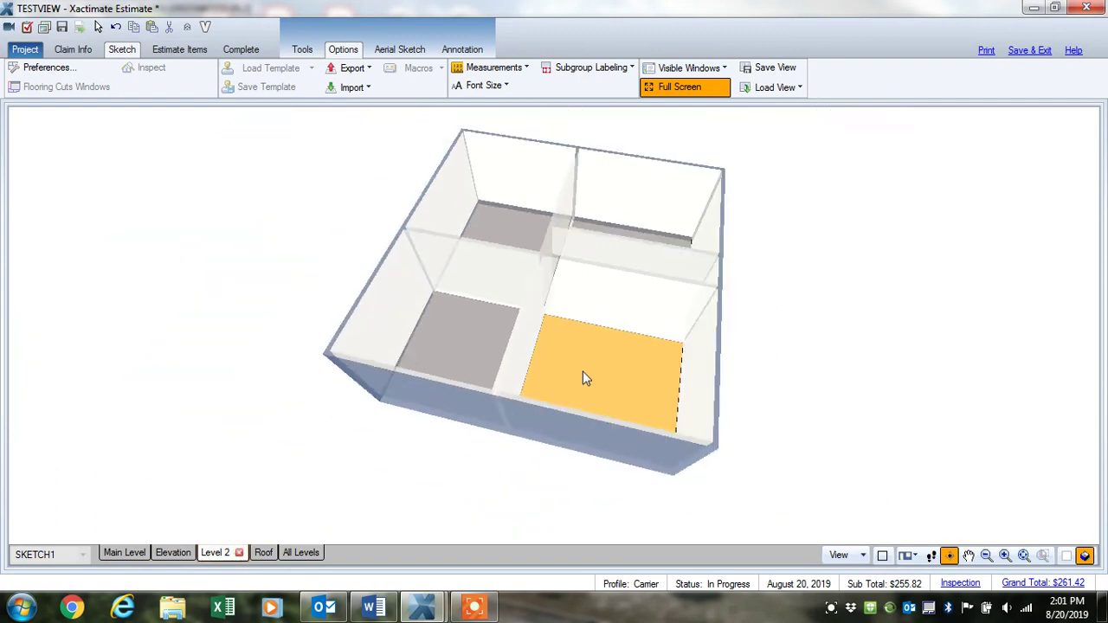
drag(605, 372, 410, 359)
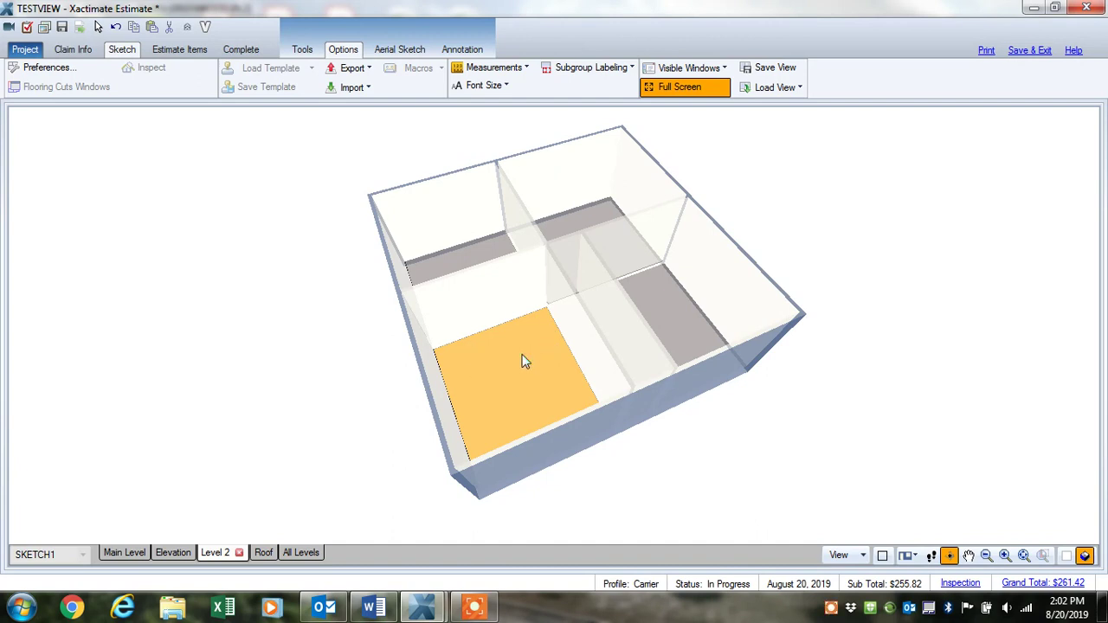
key(Escape)
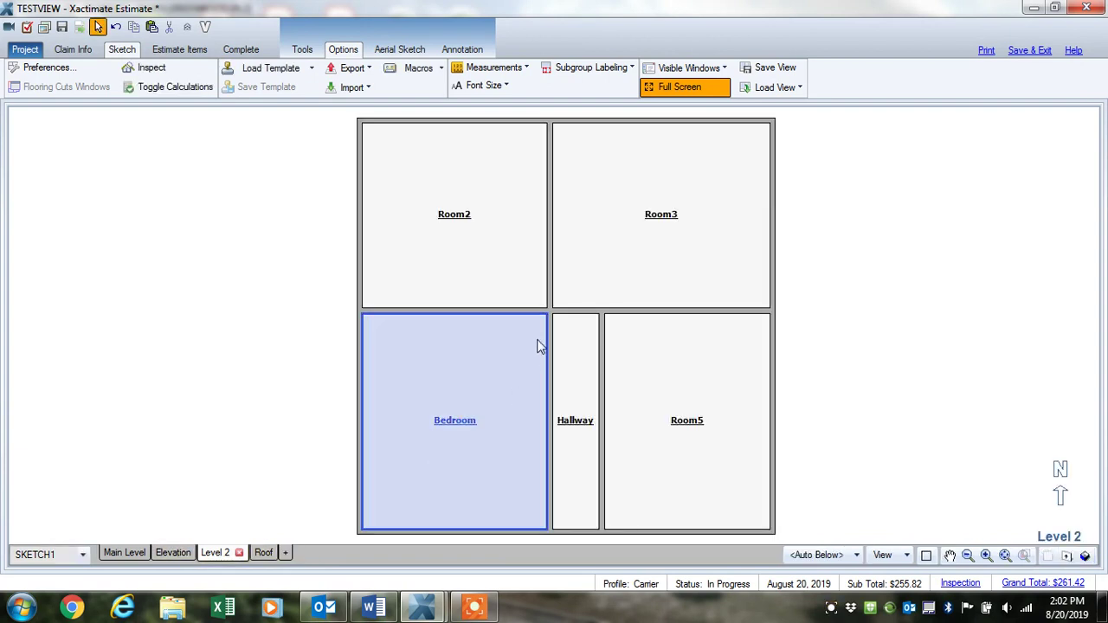
Step: Draw a rectangular reference area about 6' 7" by 2' 6" inside the Level 2 Bedroom, near its upper wall
click(308, 50)
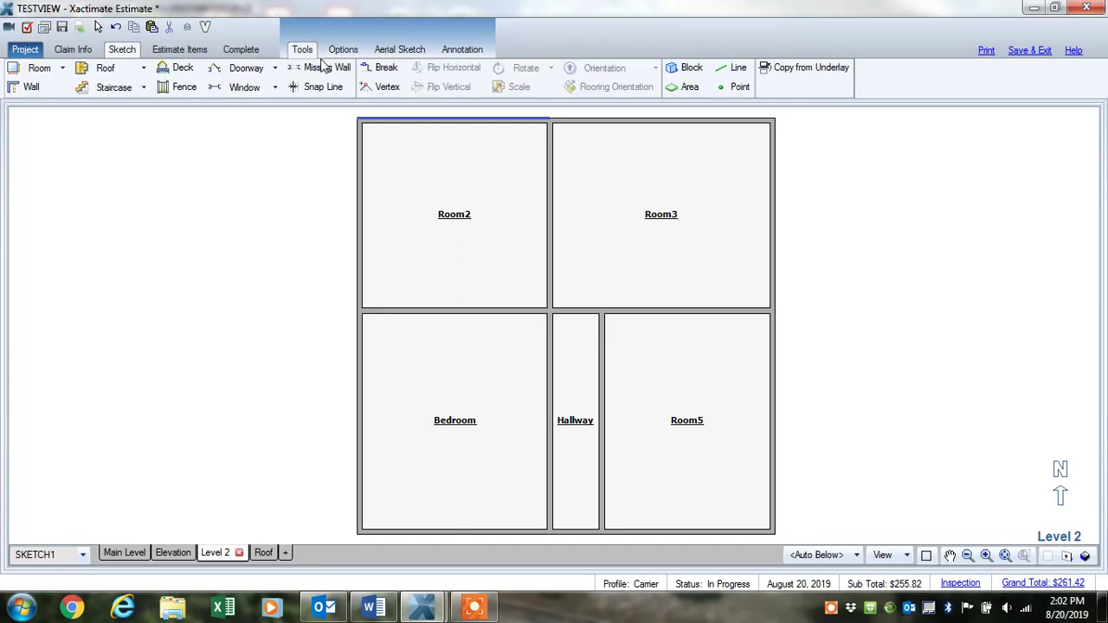
click(684, 87)
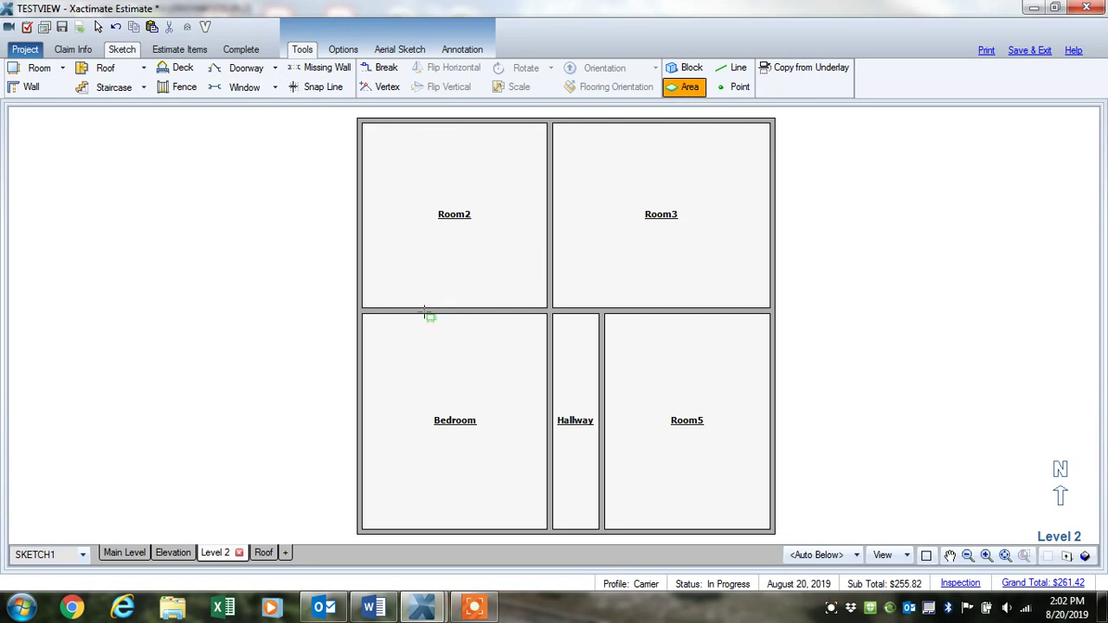
drag(424, 313, 548, 359)
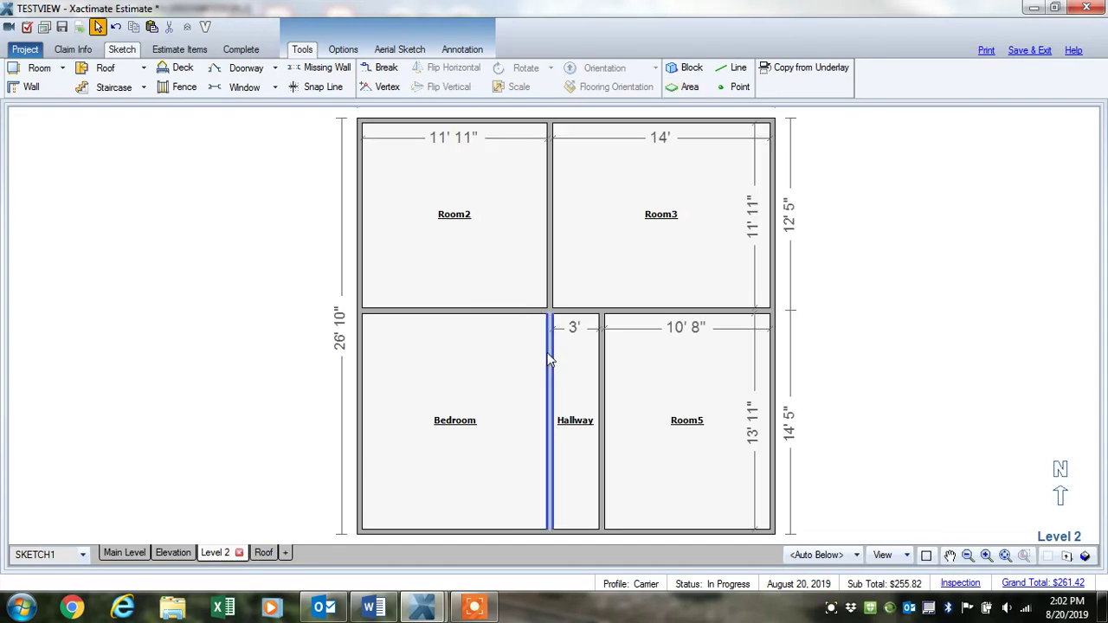
click(689, 86)
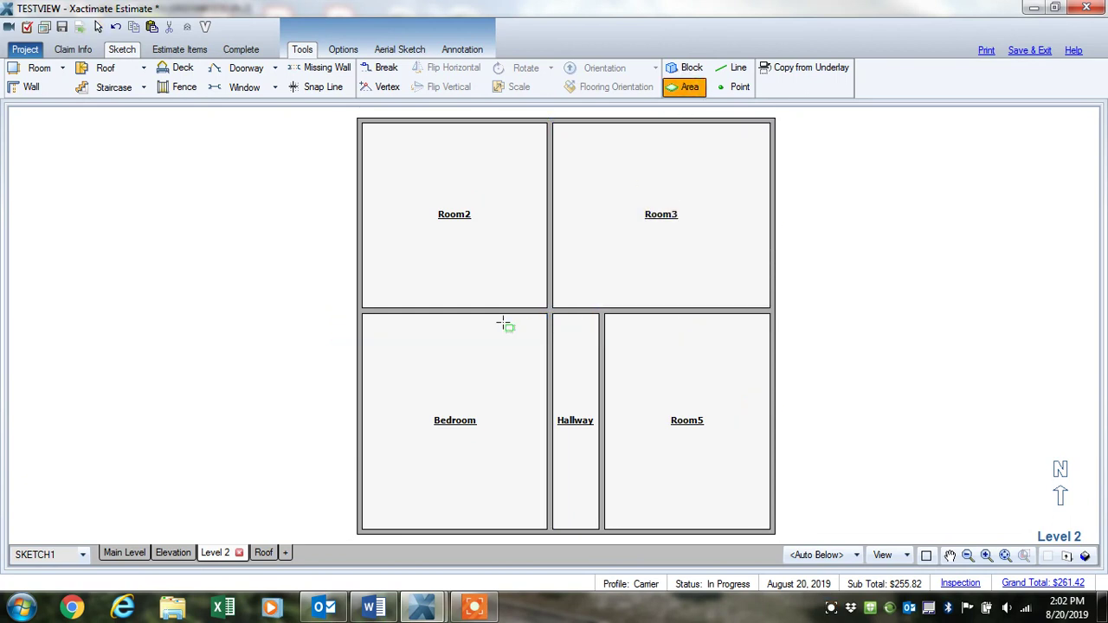
drag(415, 336, 518, 376)
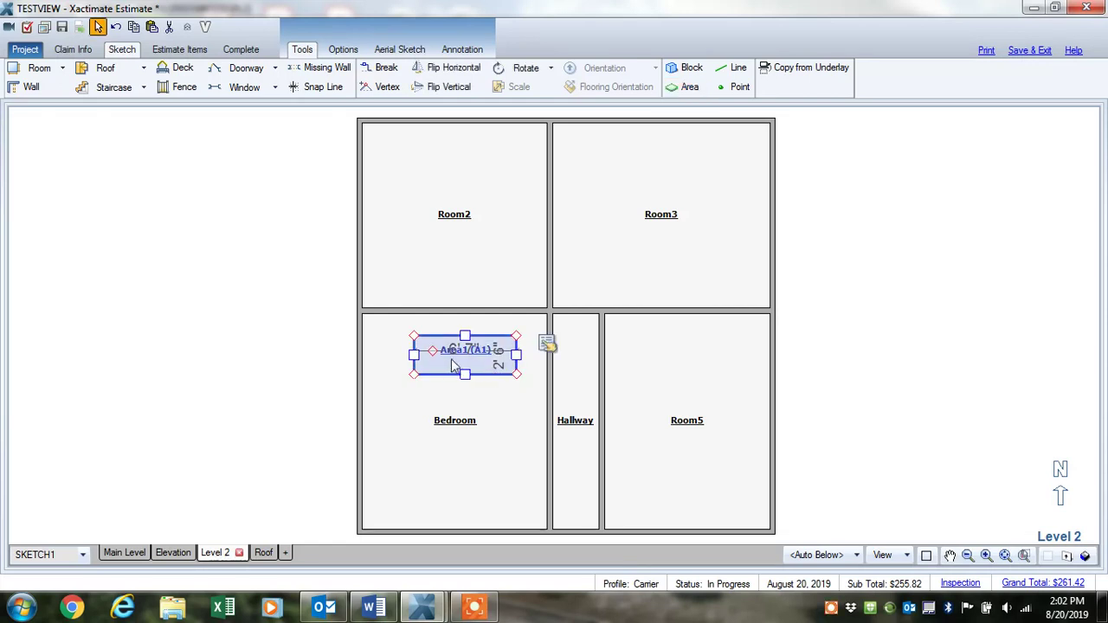
Step: Move the reference area into the Bedroom's corner against the Room2 and Hallway walls and set its width to 9'
mouse_move(432, 352)
mouse_down()
mouse_move(464, 342)
mouse_move(438, 330)
mouse_up()
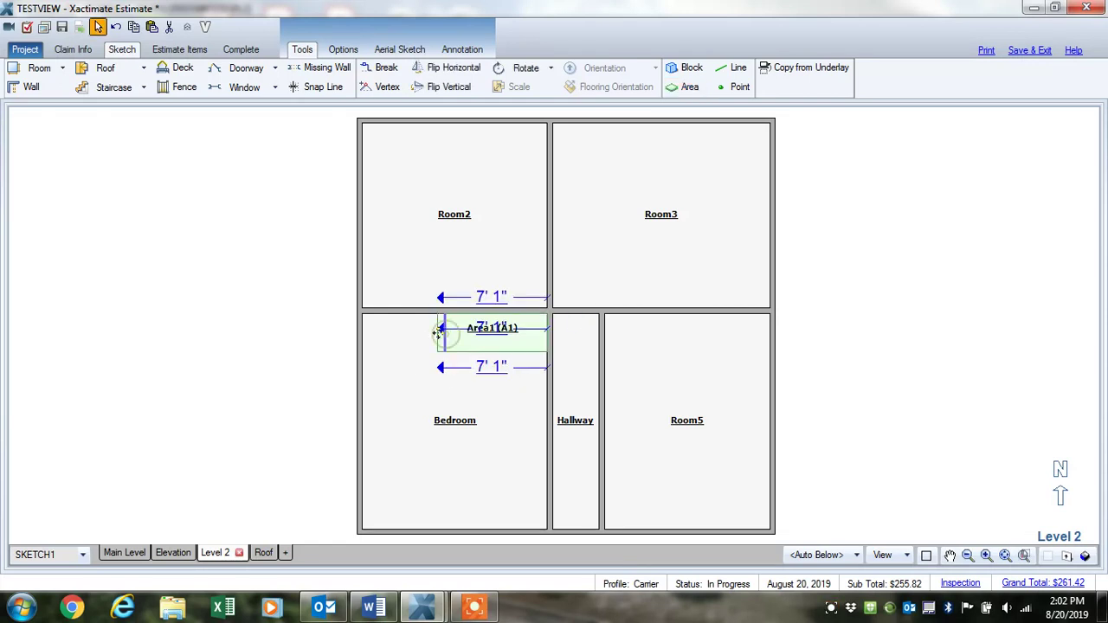
double_click(489, 328)
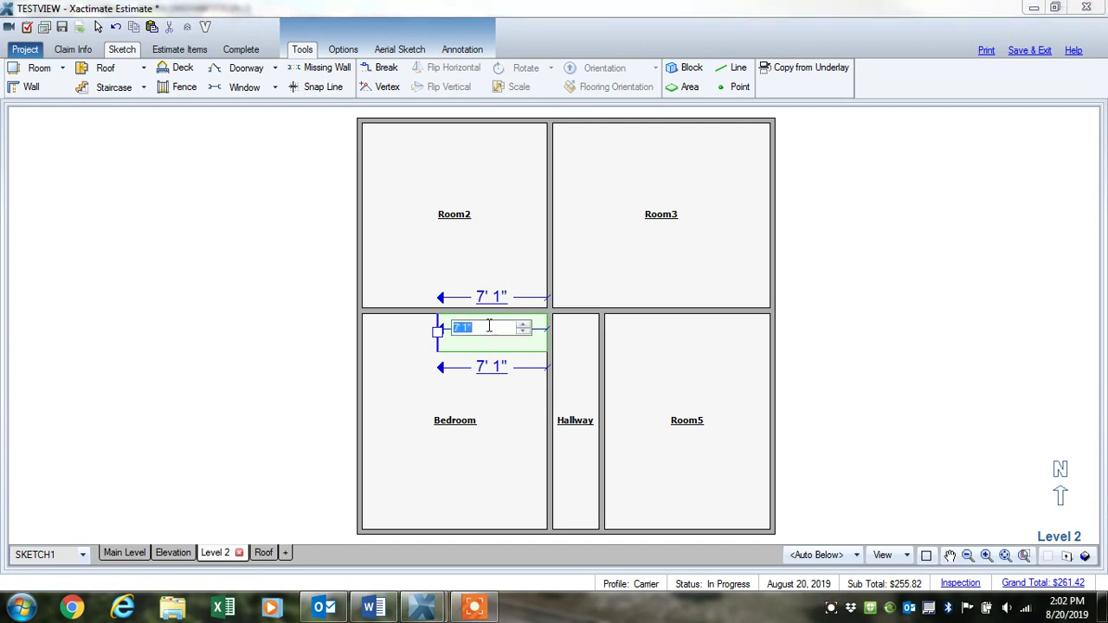
text(9)
key(Return)
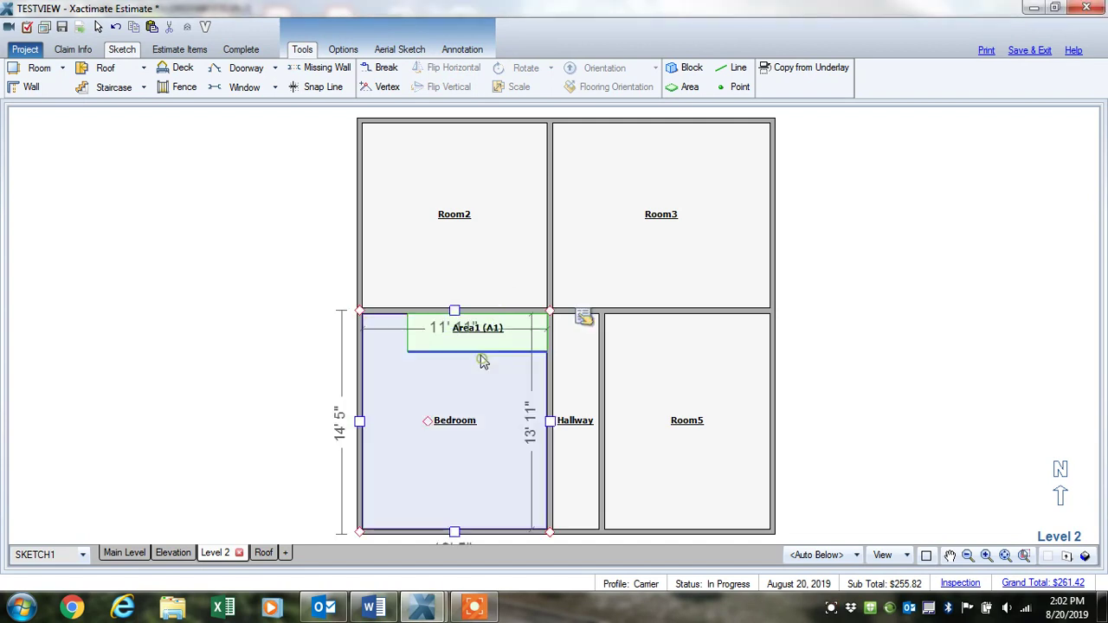
Step: Set the Bedroom reference area's depth to 3' and check it in the Level 2 3D view
click(469, 342)
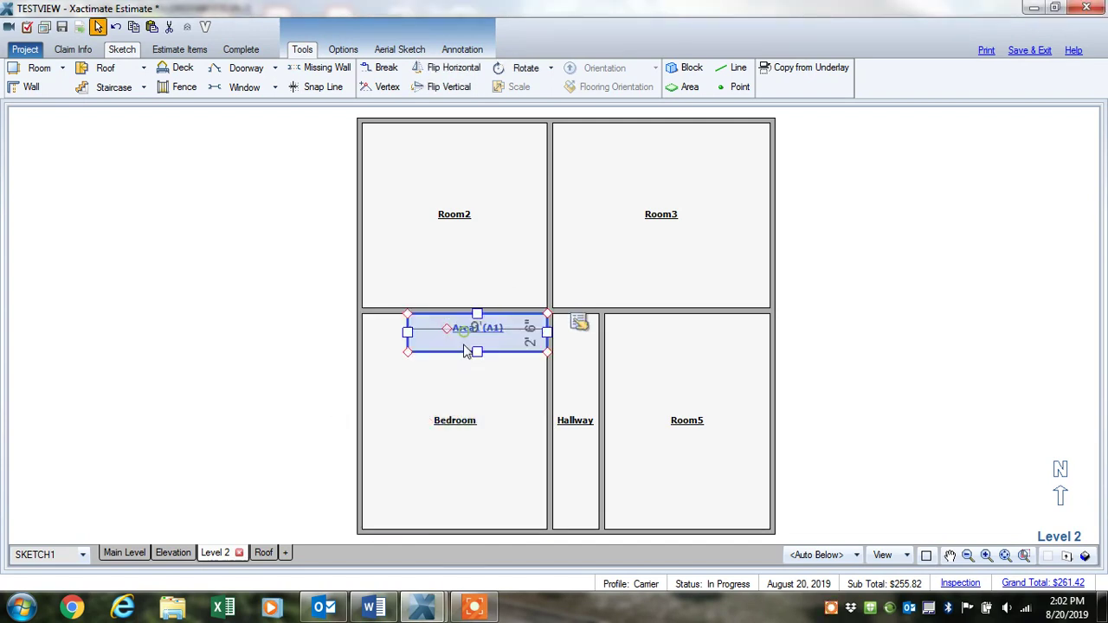
click(535, 328)
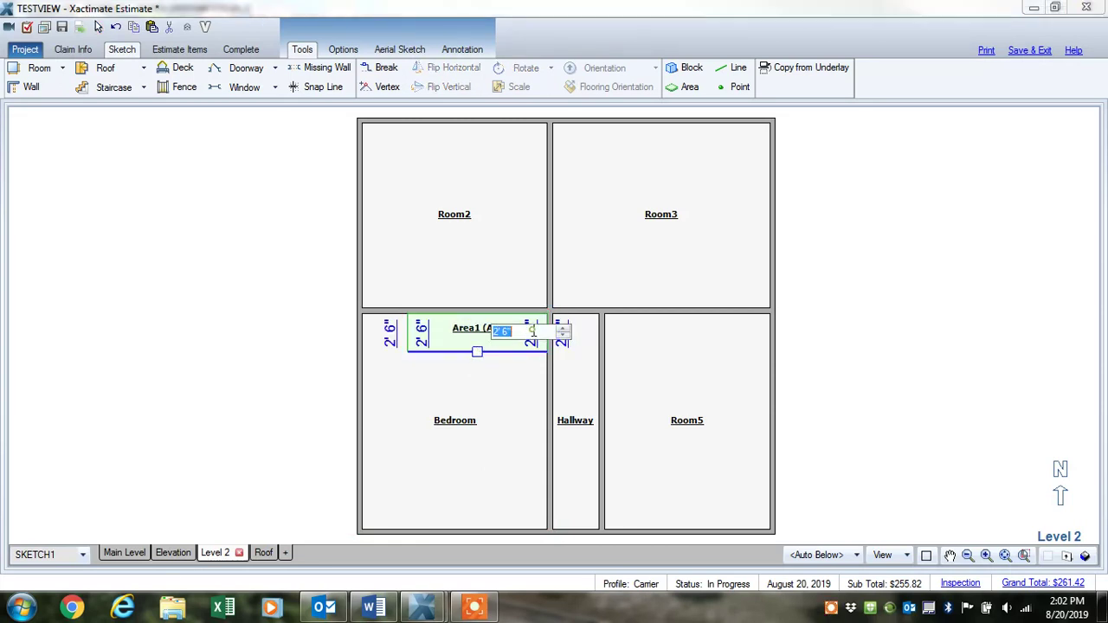
click(516, 404)
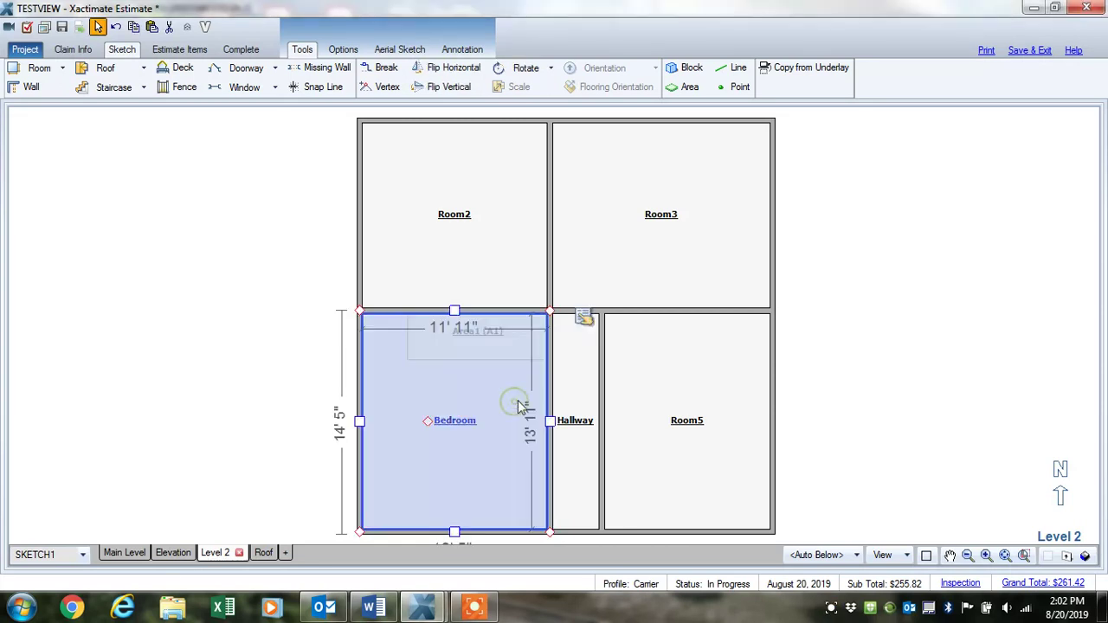
click(427, 276)
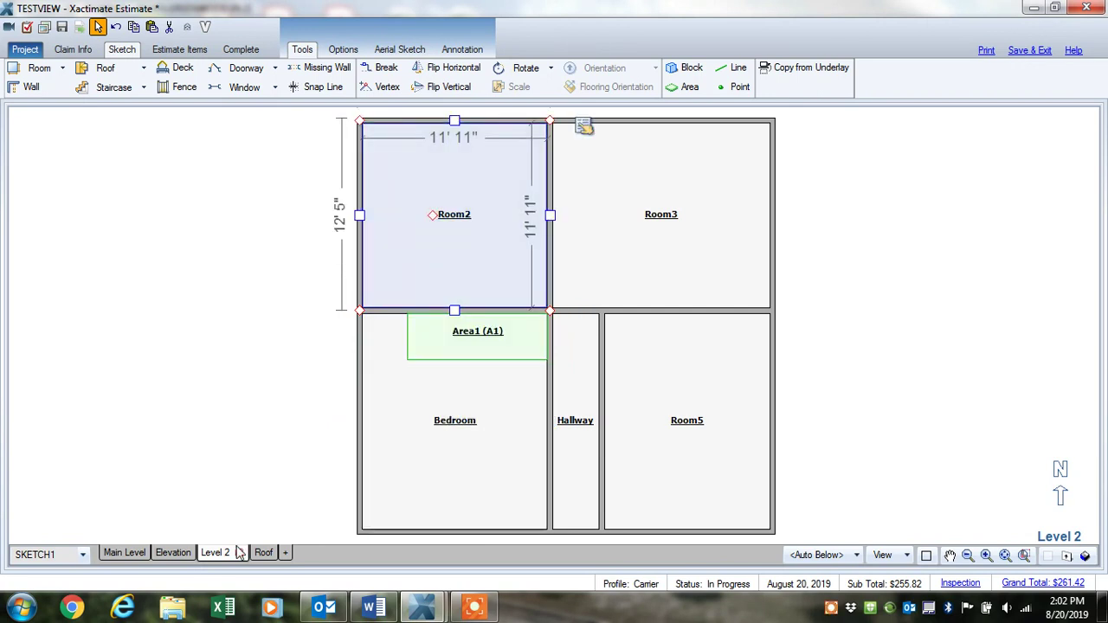
key(F3)
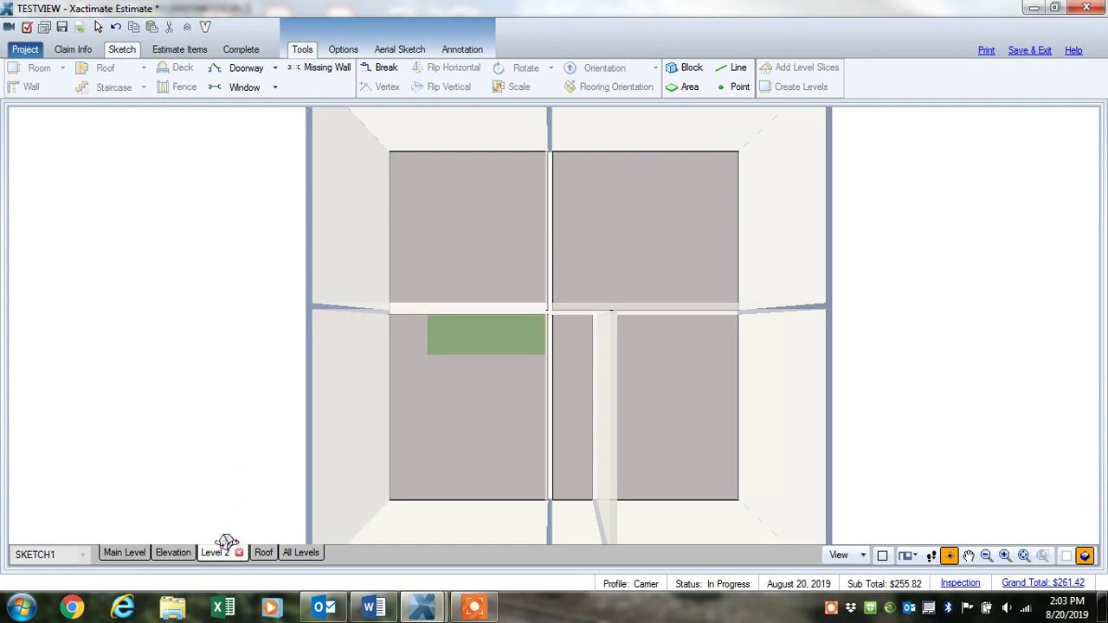
click(264, 535)
Step: Set the Hole property of the Bedroom reference area to Yes
click(477, 335)
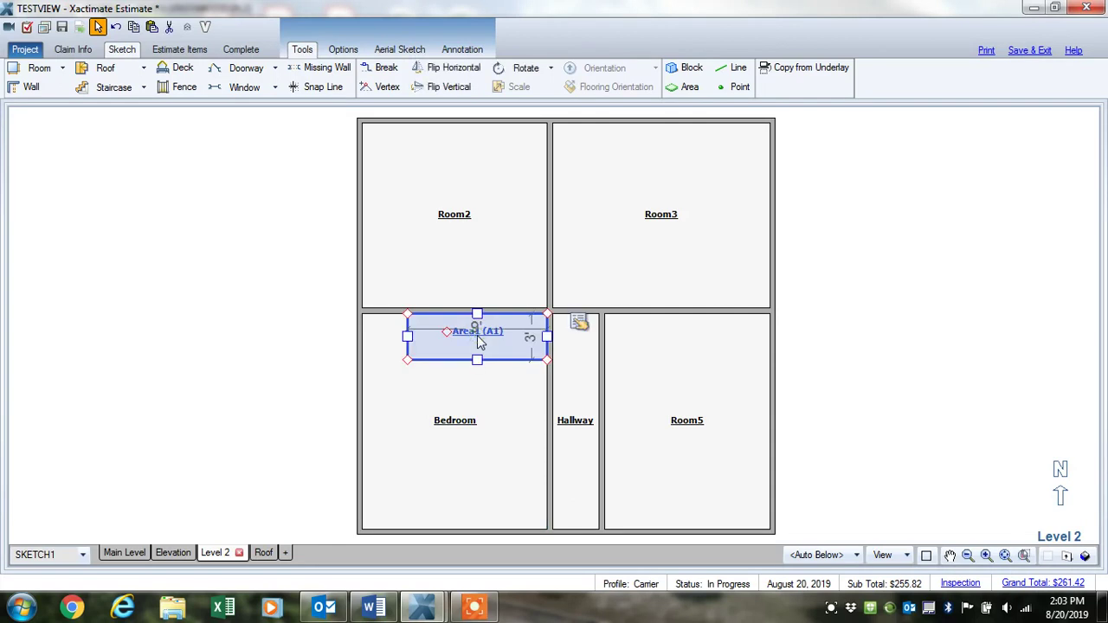
click(578, 325)
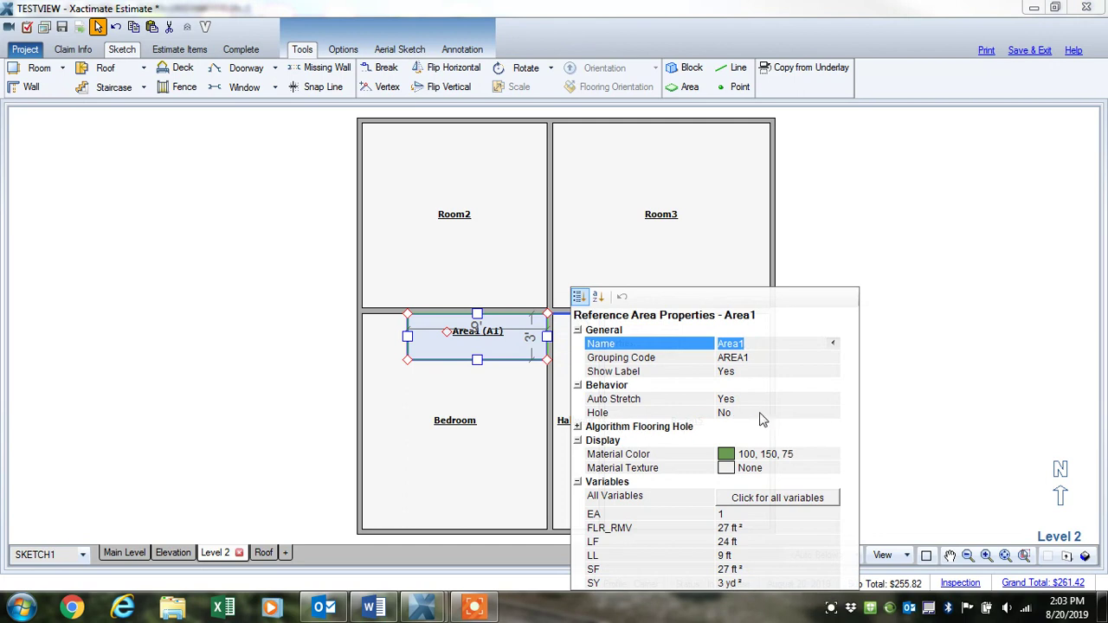
click(733, 413)
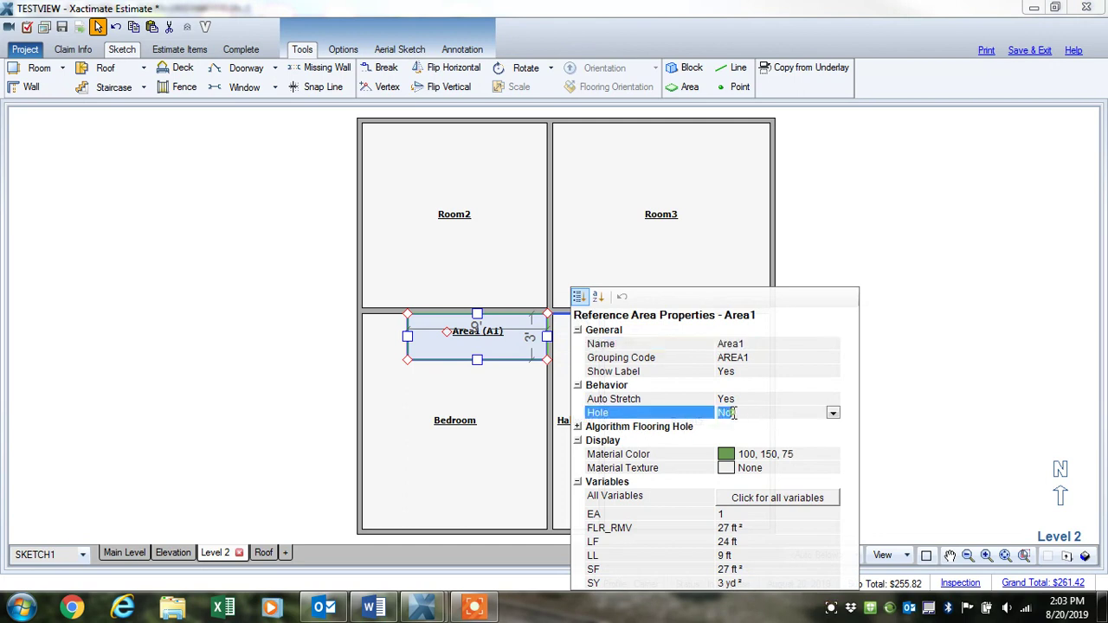
click(833, 414)
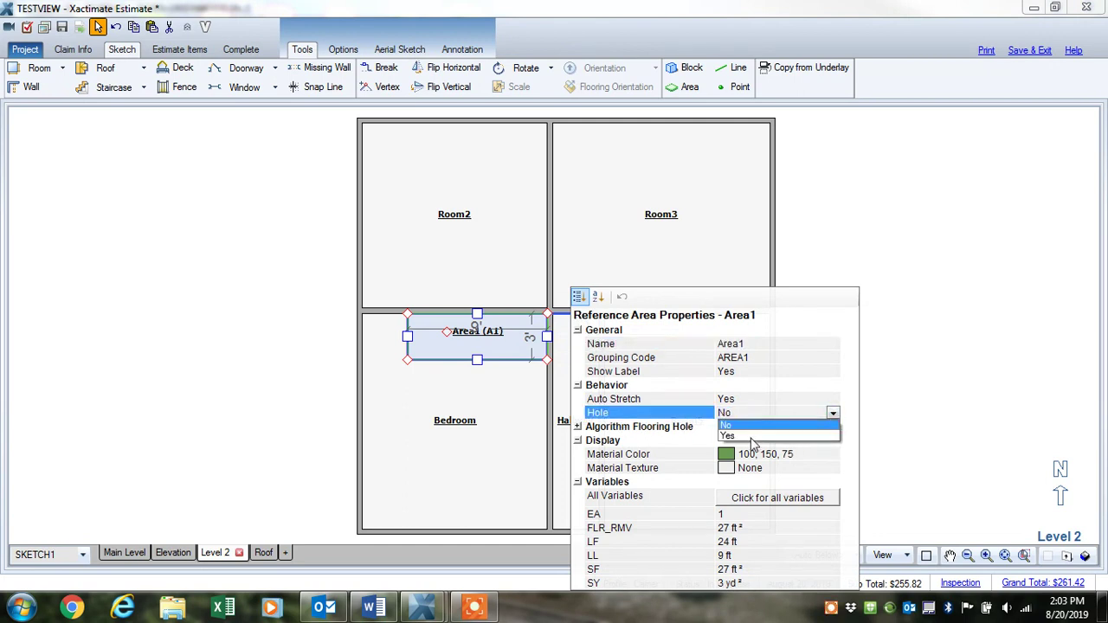
click(736, 435)
click(449, 396)
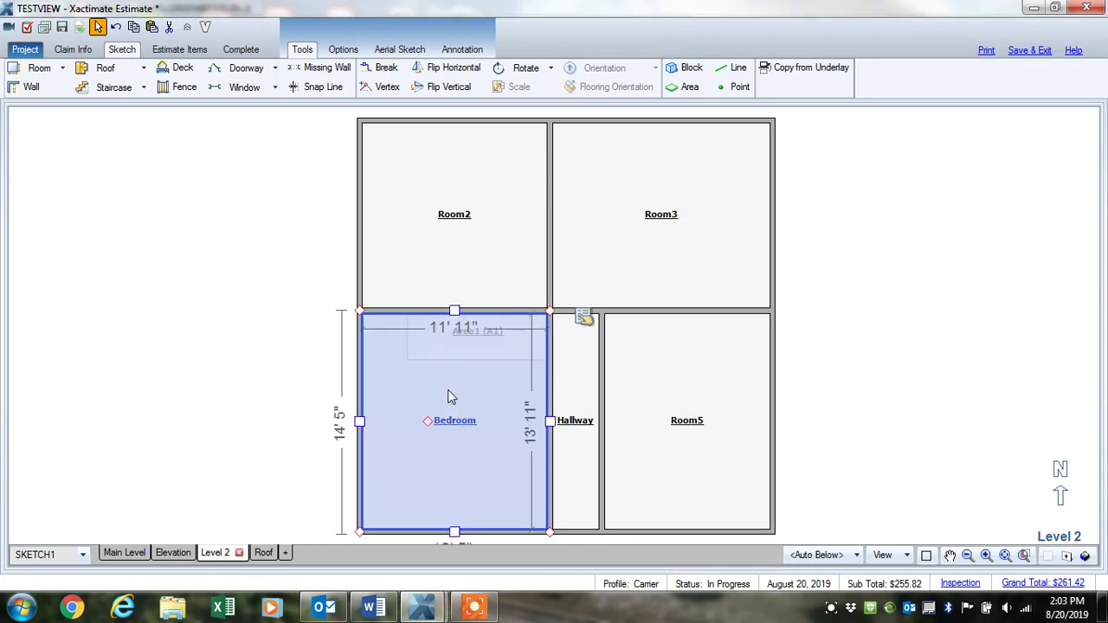
click(471, 289)
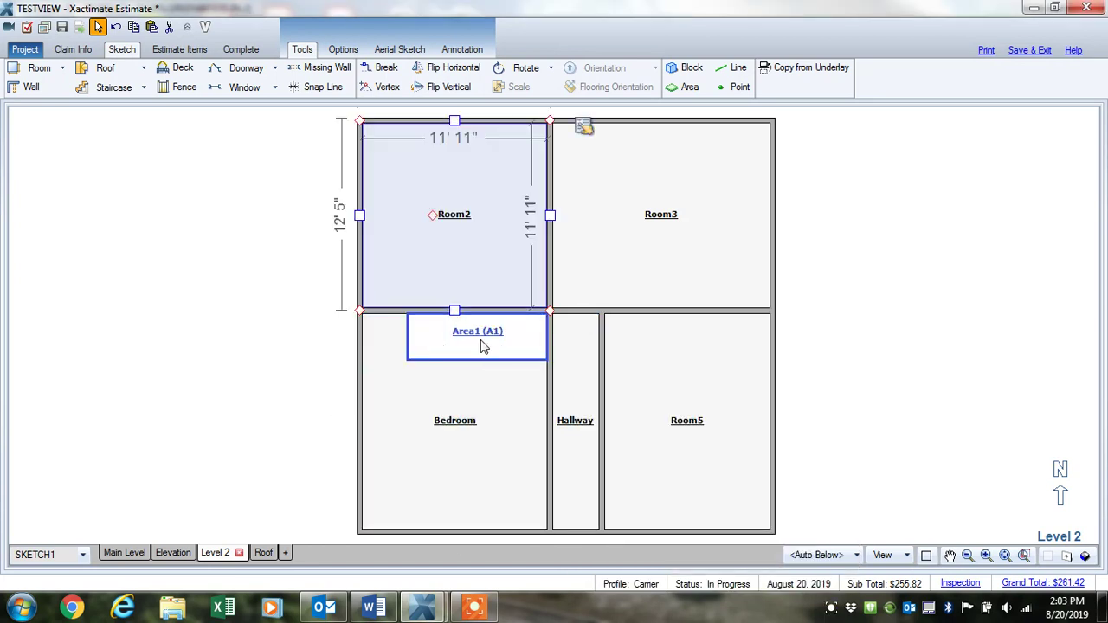
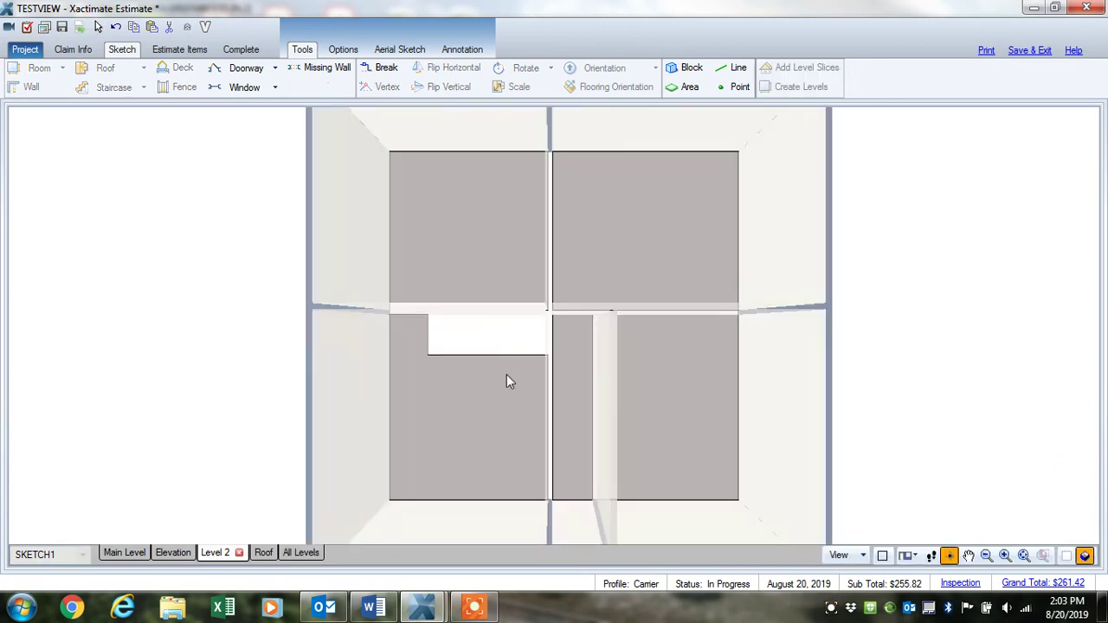
Step: Examine the floor opening in 3D across all levels and on Level 2, and return to the plan view
click(298, 554)
drag(468, 455, 534, 354)
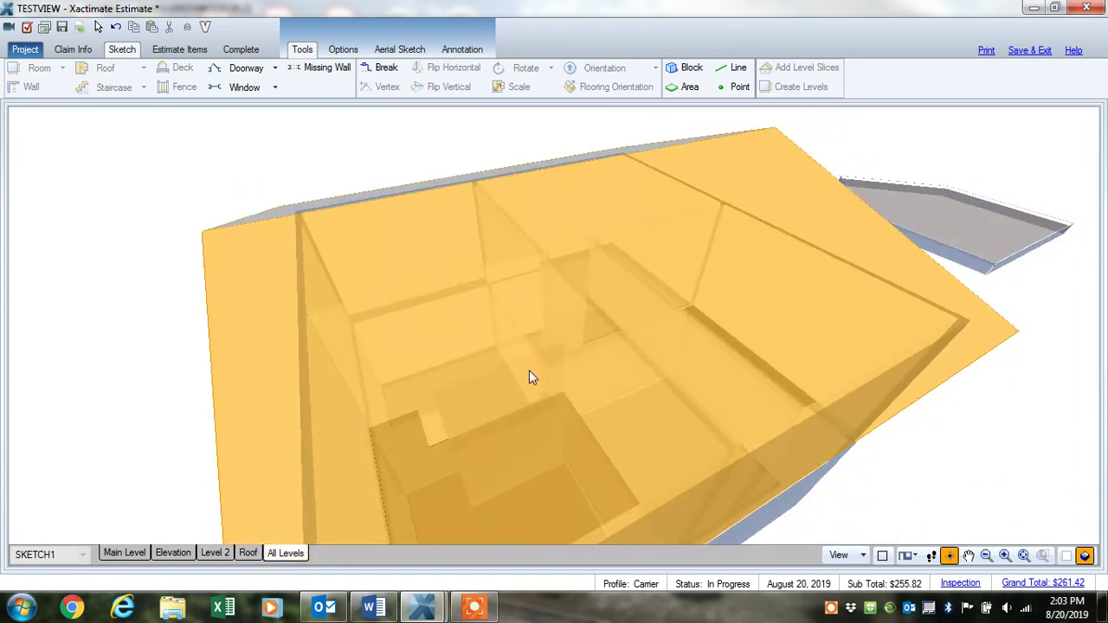
scroll(529, 370, up, 5)
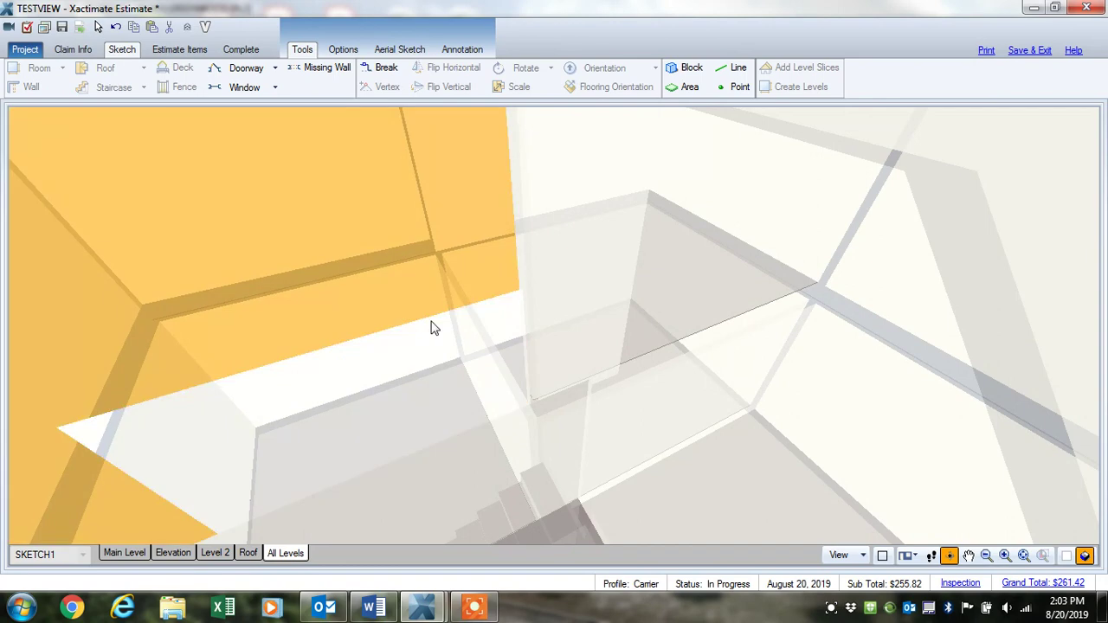
mouse_move(441, 418)
mouse_down()
mouse_move(408, 301)
mouse_move(629, 450)
mouse_move(690, 442)
mouse_move(685, 491)
mouse_move(658, 546)
mouse_move(548, 519)
mouse_up()
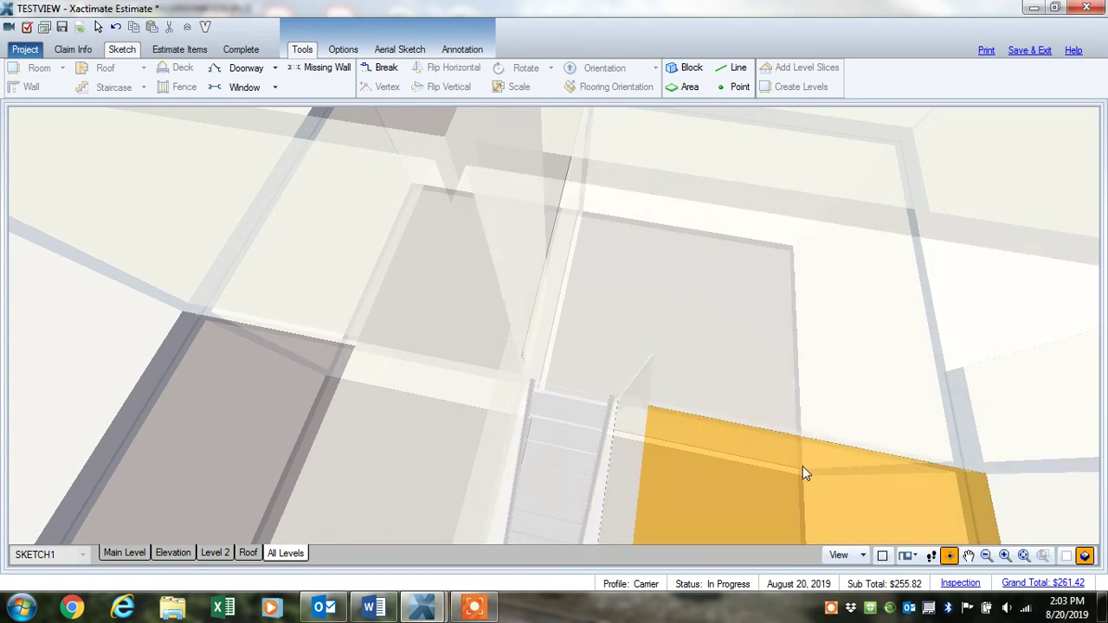
scroll(776, 446, up, 8)
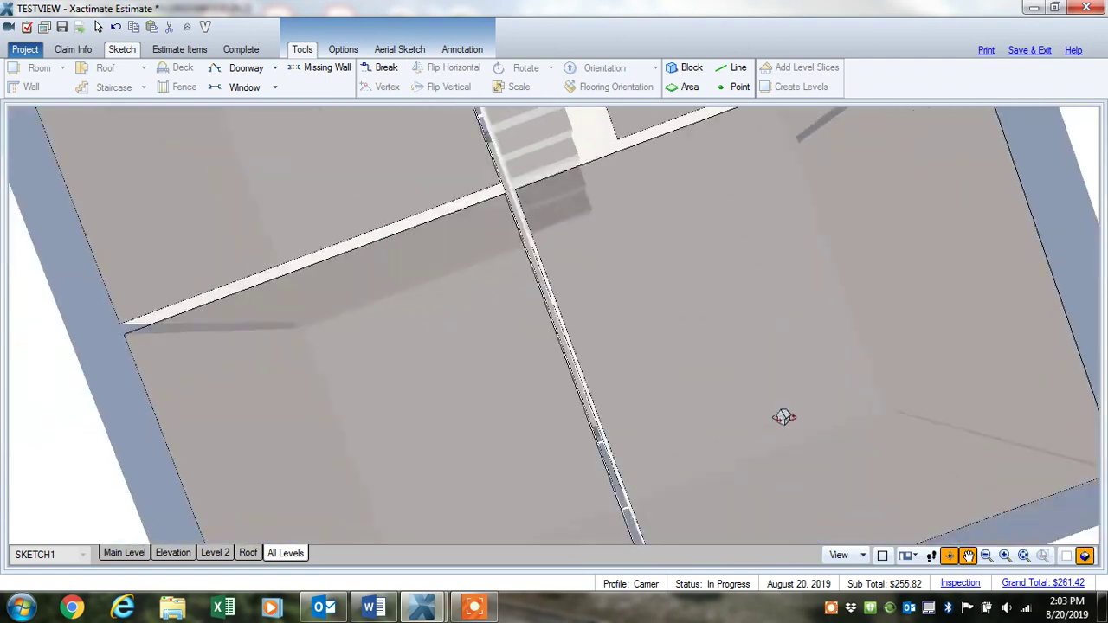
drag(784, 417, 785, 436)
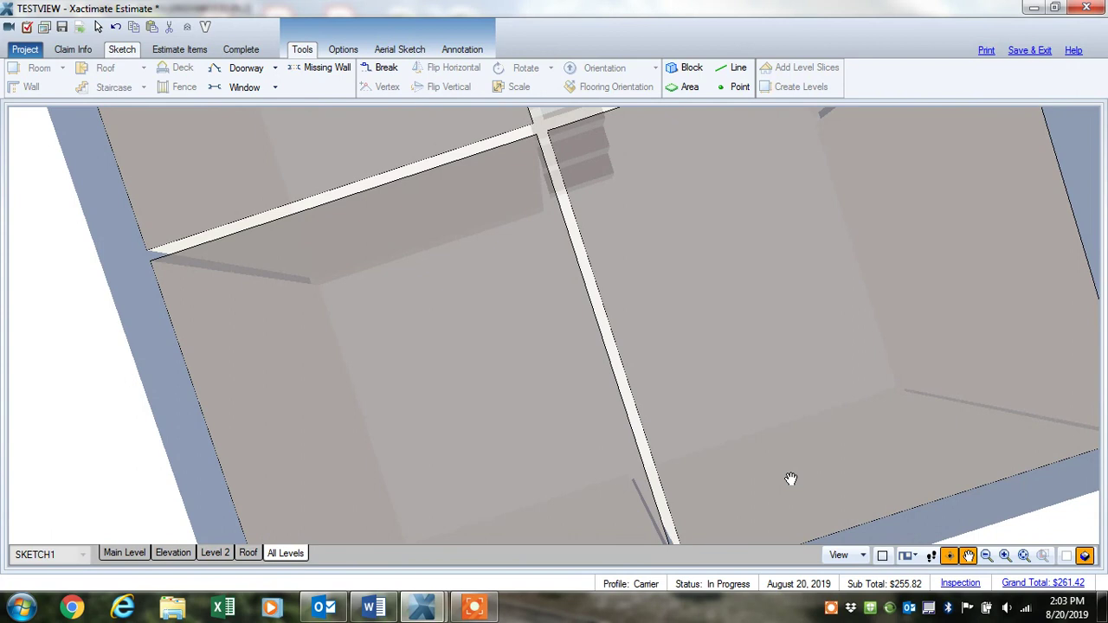
scroll(791, 479, down, 10)
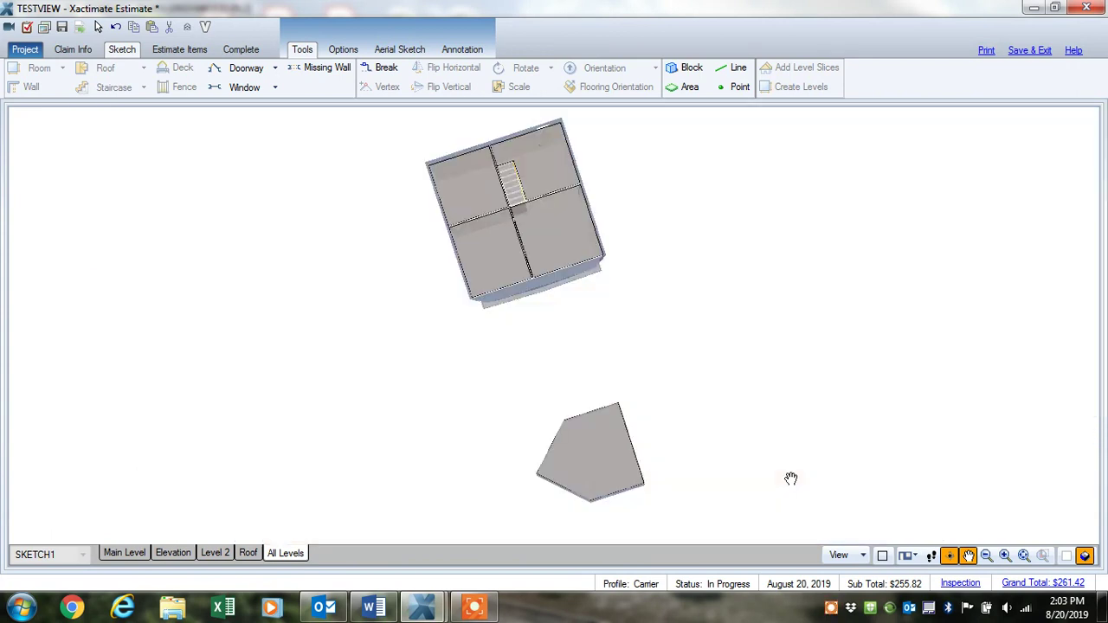
scroll(517, 292, down, 2)
scroll(523, 290, up, 4)
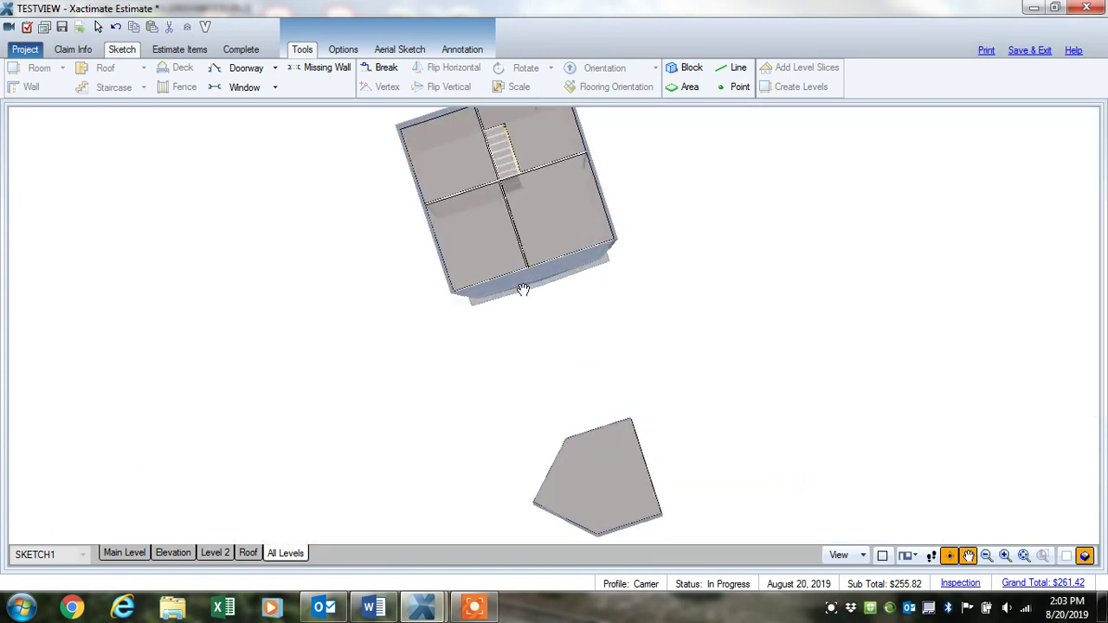
click(219, 552)
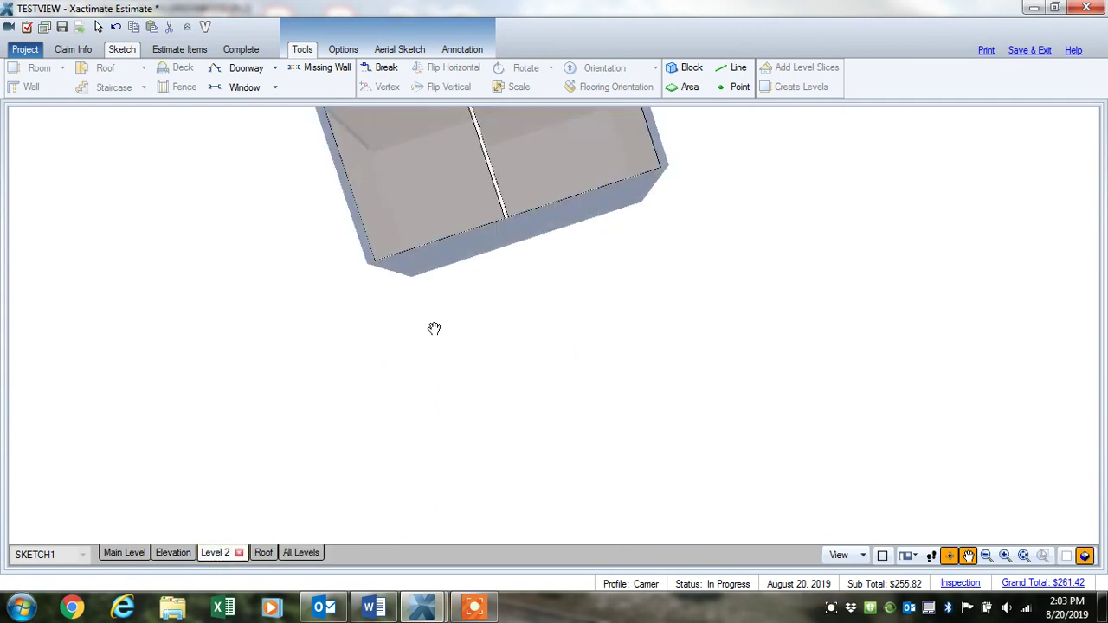
drag(527, 291, 407, 379)
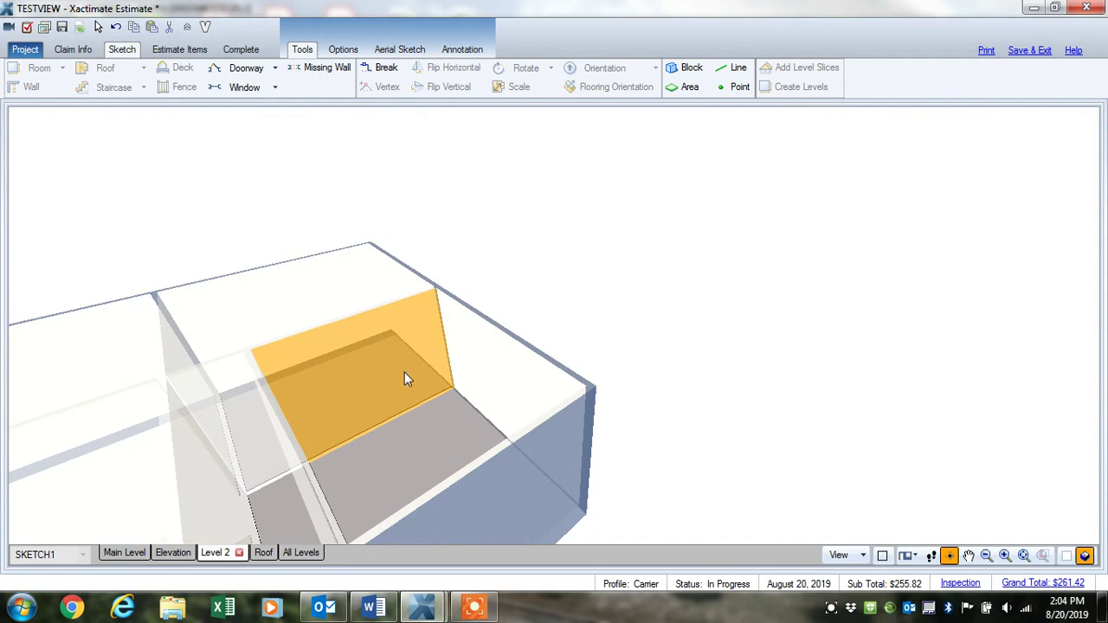
key(Escape)
click(477, 342)
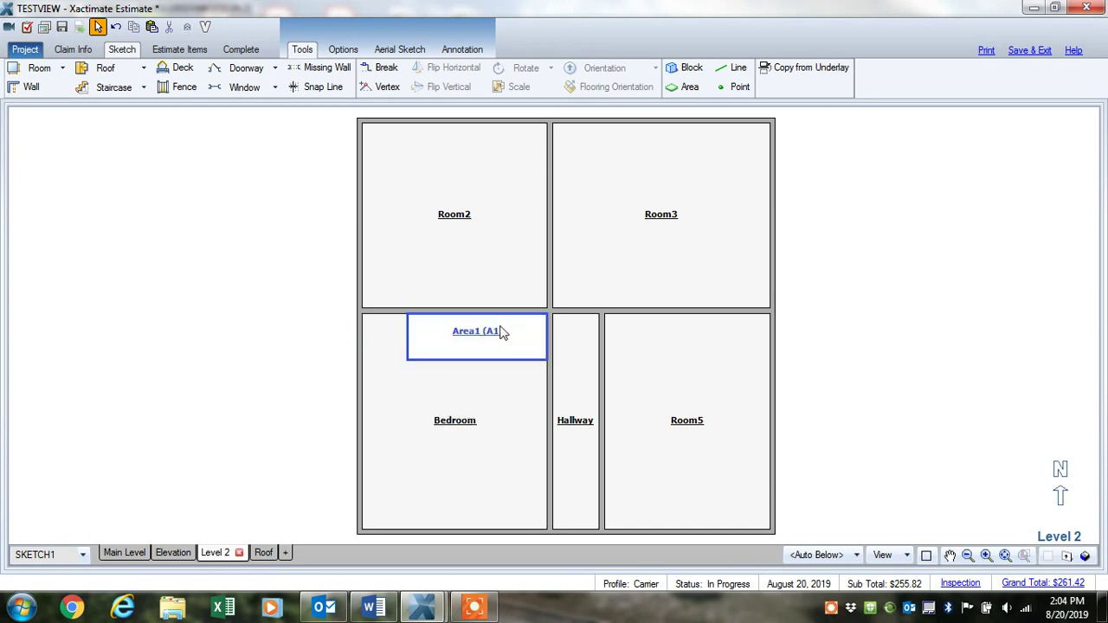
click(462, 435)
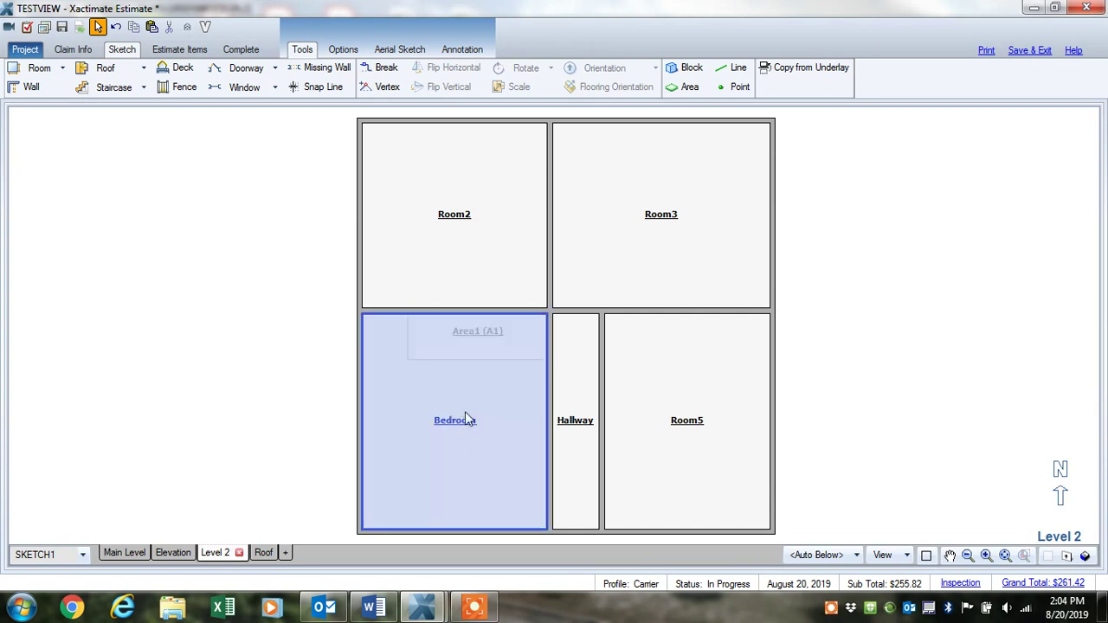
click(481, 335)
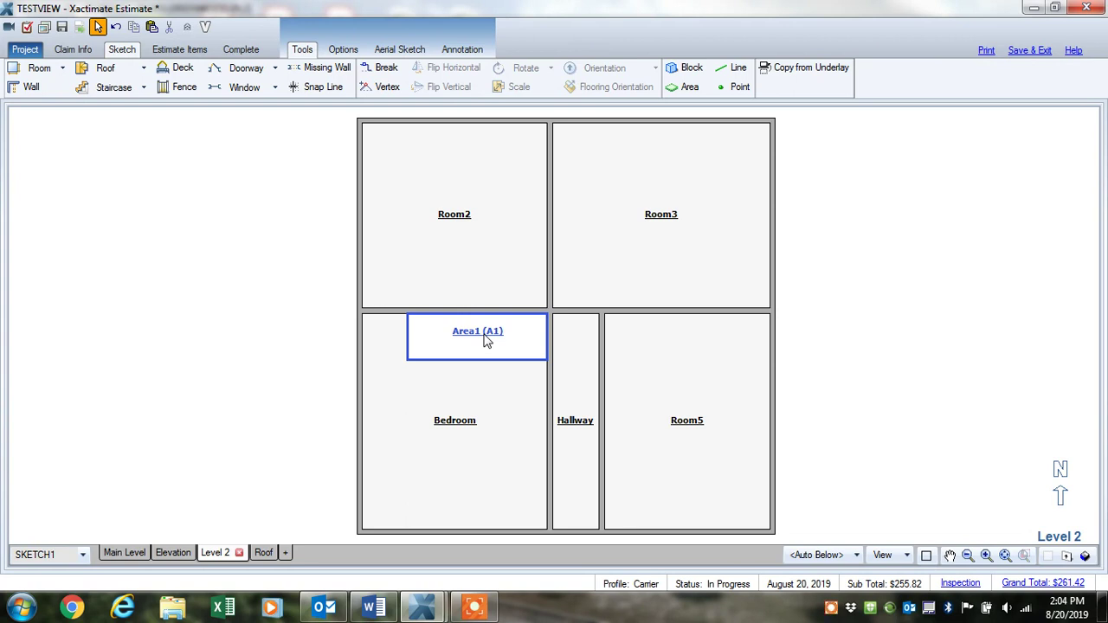
Step: Draw a reference area about 4' 3" by 5' on the western part of roof face F2
click(263, 553)
click(526, 386)
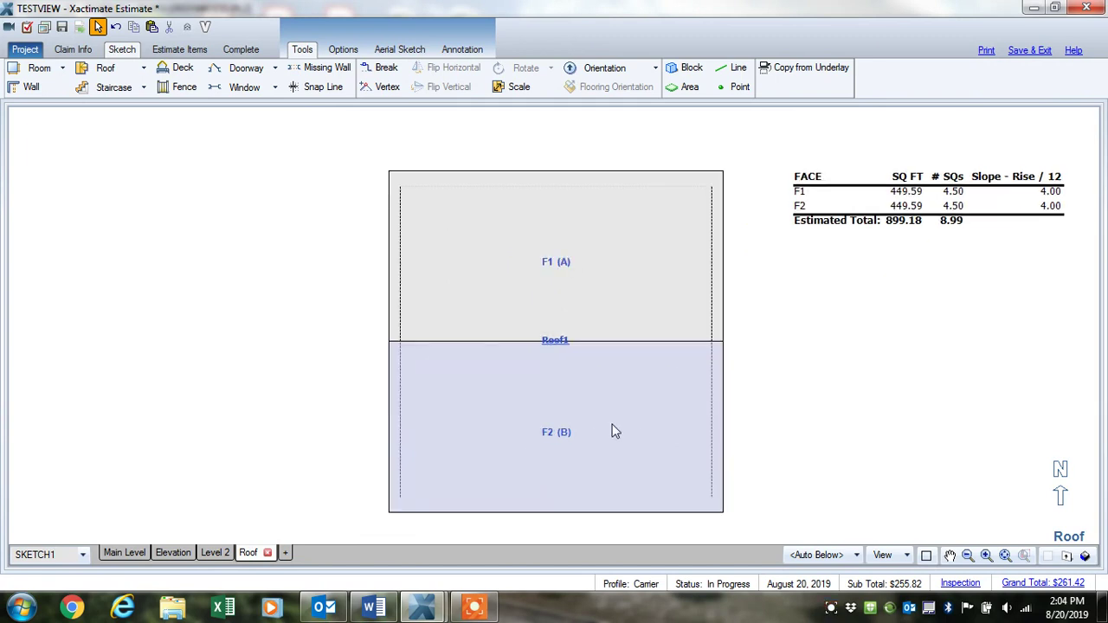
click(698, 390)
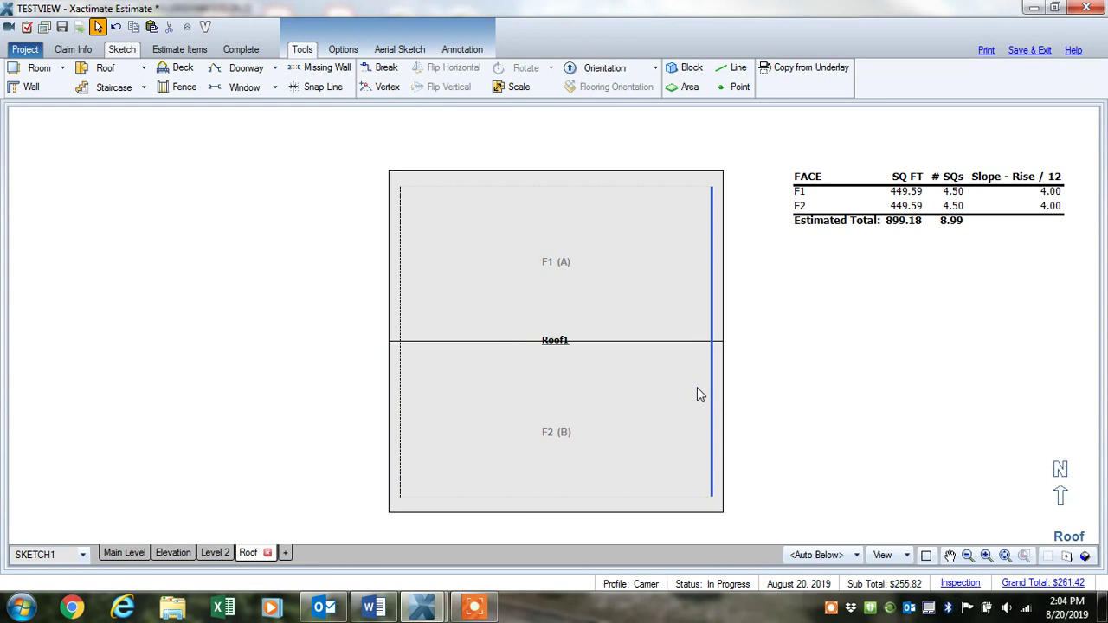
click(603, 362)
click(695, 109)
click(685, 90)
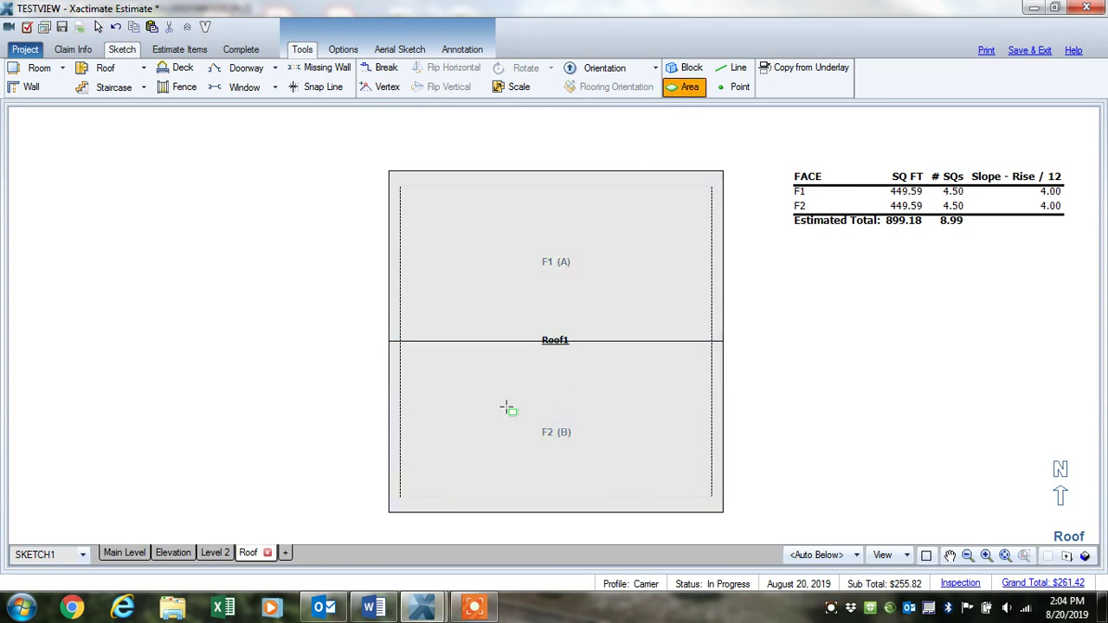
drag(459, 392, 508, 448)
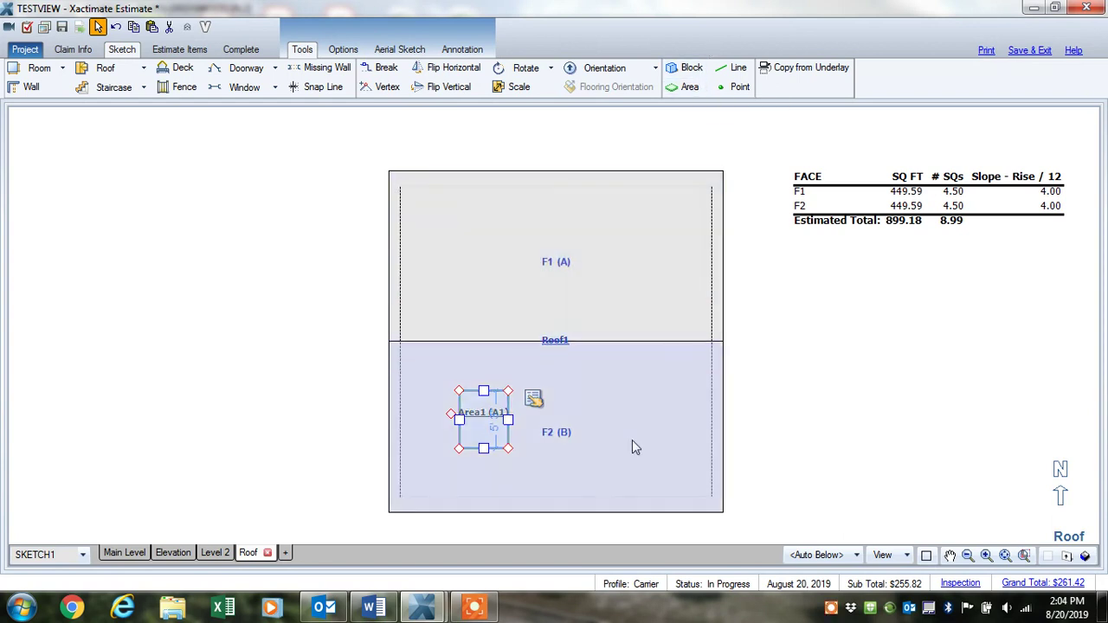
Step: Copy the roof reference area and paste the duplicate on the eastern part of face F2, roughly level with the original
double_click(487, 415)
click(493, 433)
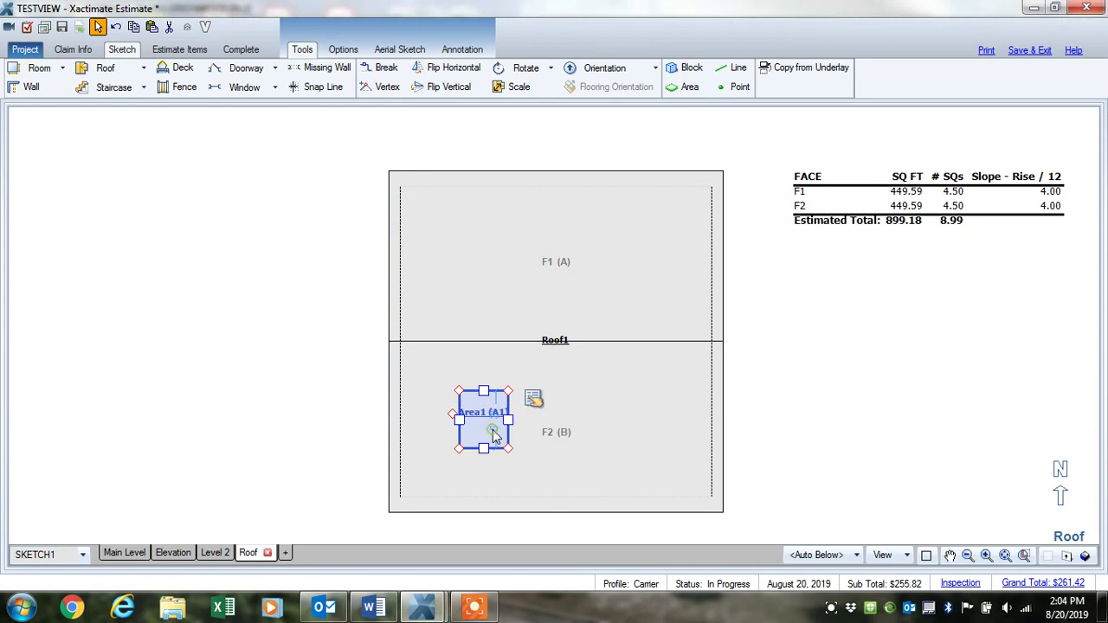
right_click(494, 436)
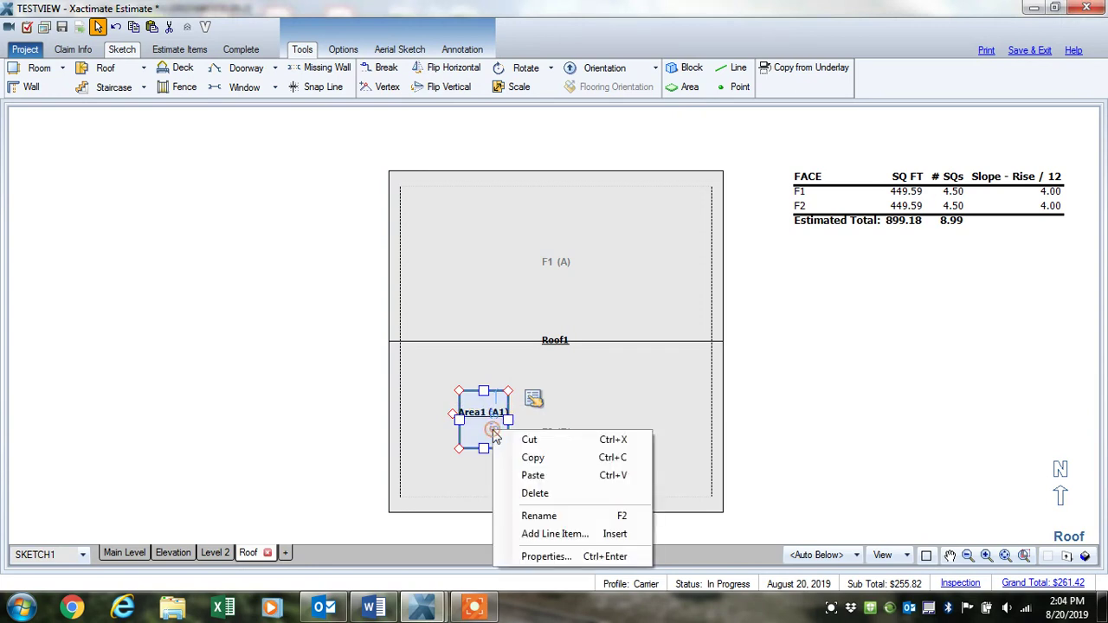
click(485, 456)
click(594, 409)
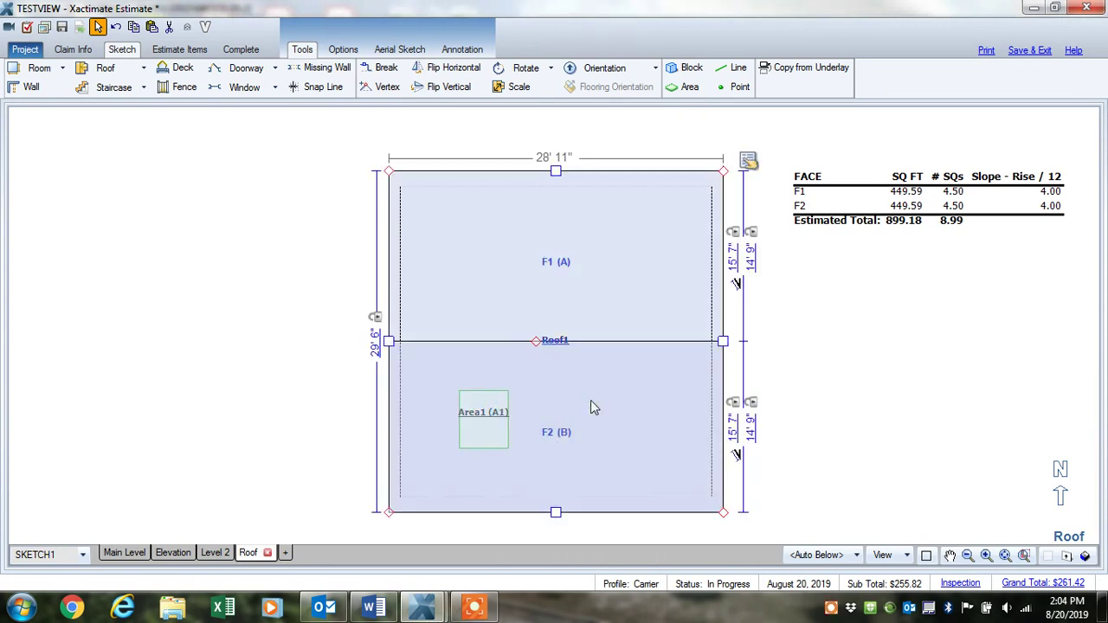
right_click(591, 406)
click(645, 382)
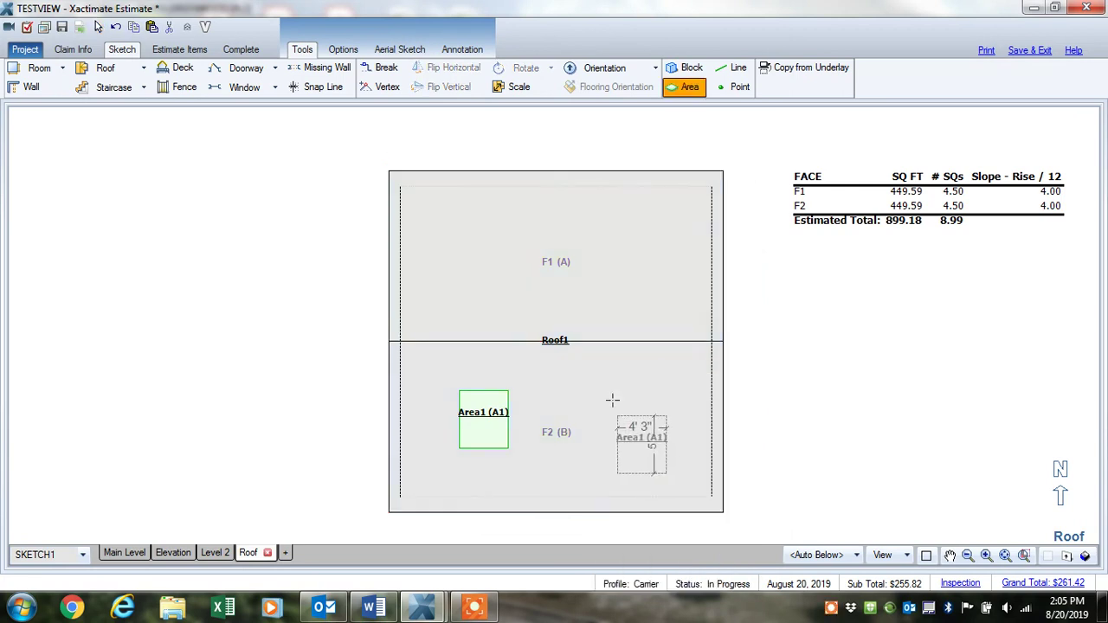
click(600, 389)
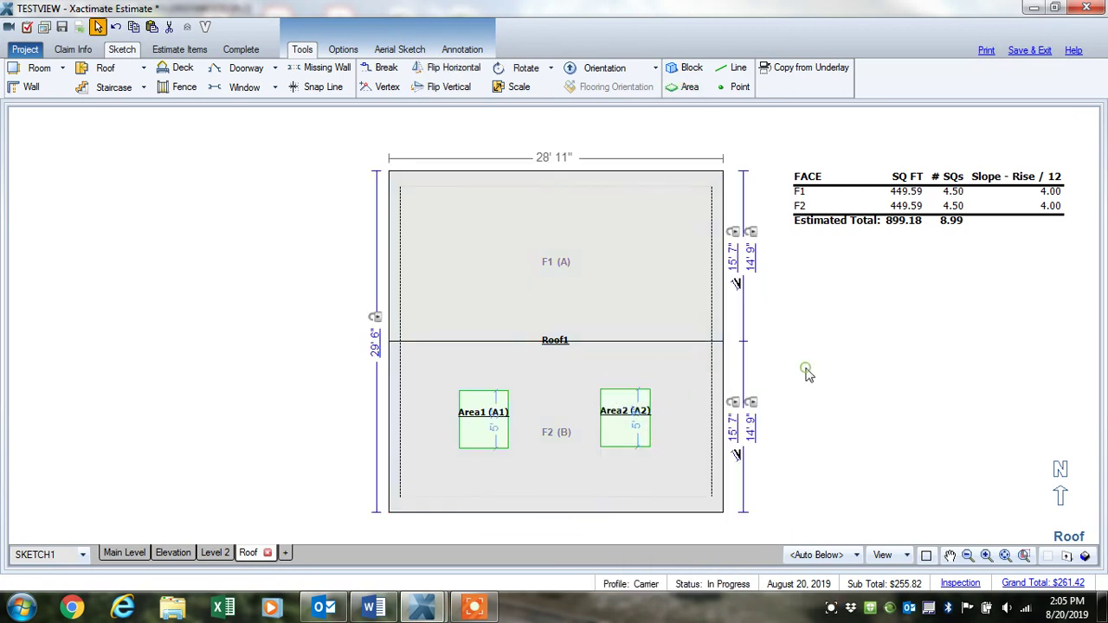
Step: Set the Hole property of the eastern roof reference area, Area2, to Yes
click(624, 418)
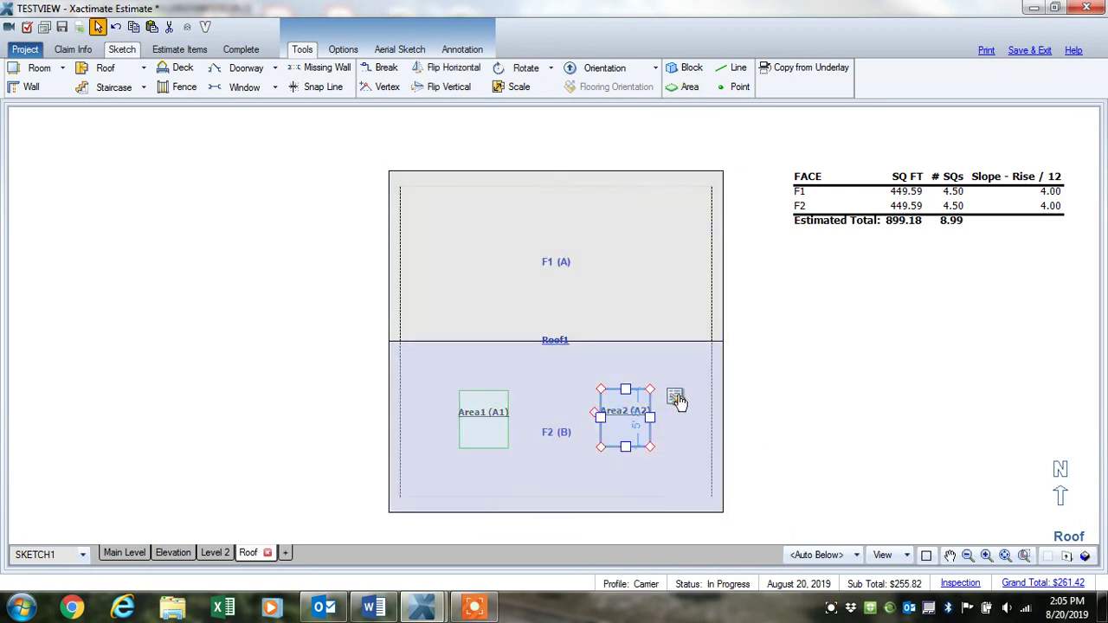
right_click(672, 397)
click(698, 416)
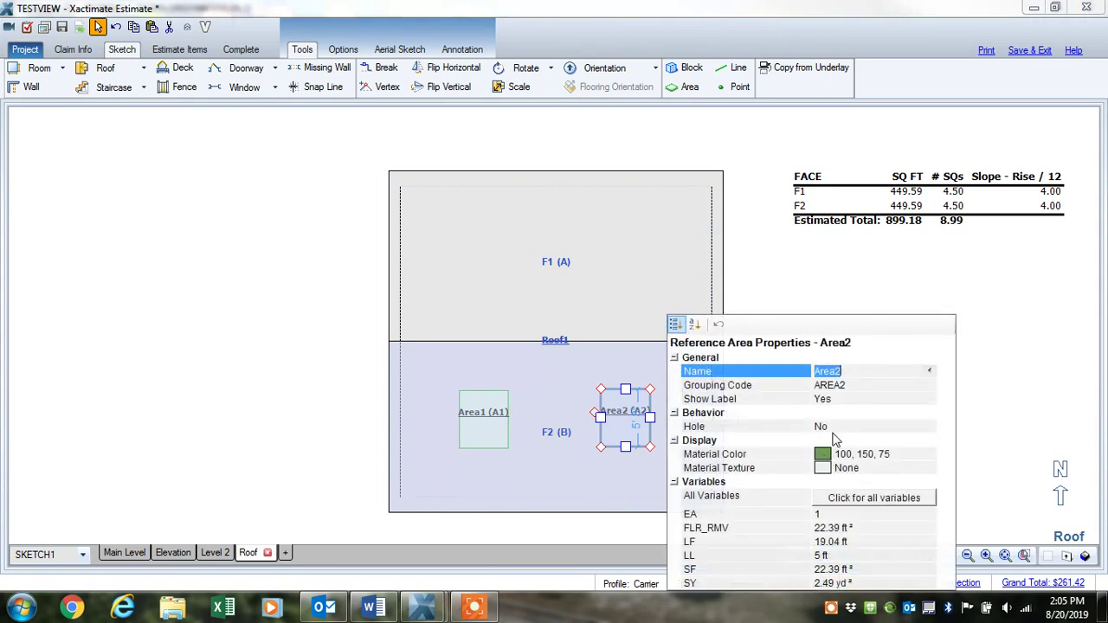
click(832, 428)
click(929, 427)
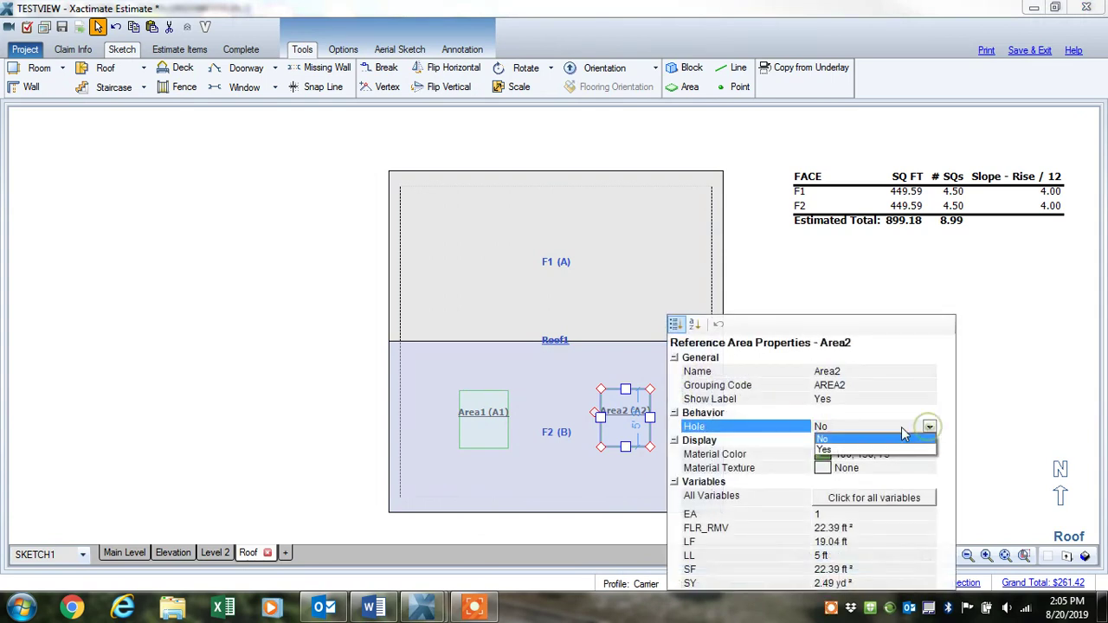
click(922, 451)
Step: Set the Hole property of the western roof reference area, Area1, to Yes
click(489, 424)
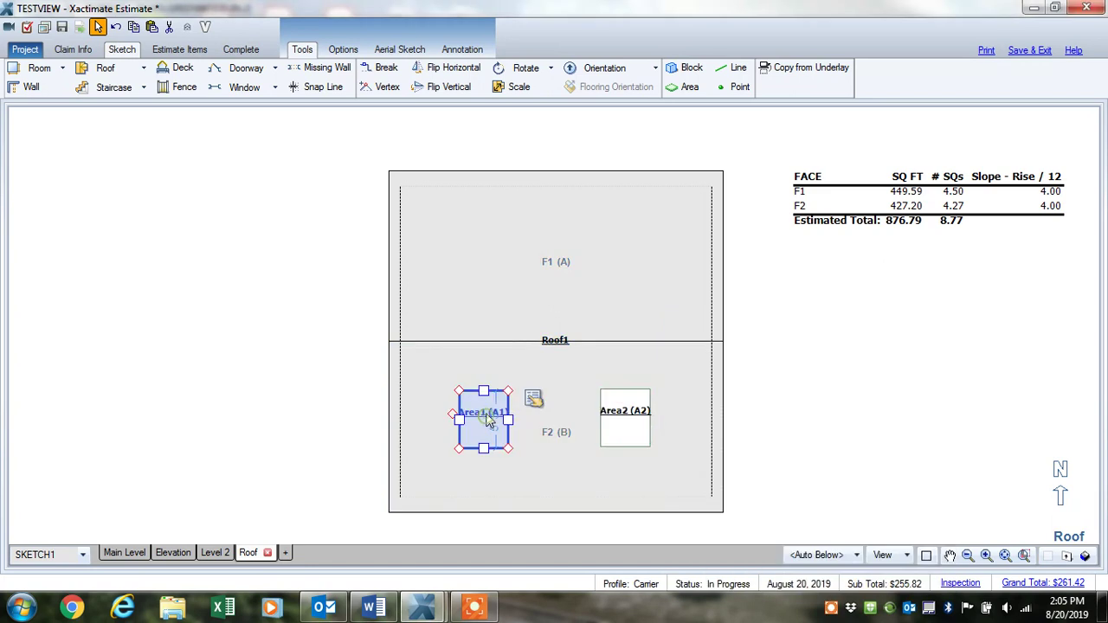
right_click(507, 406)
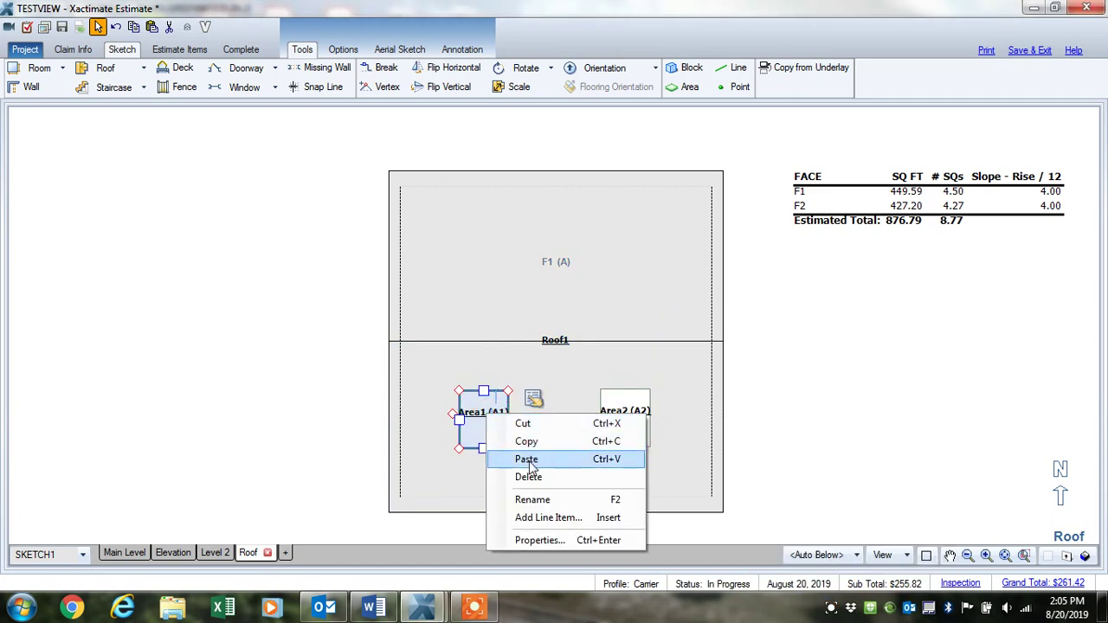
click(532, 398)
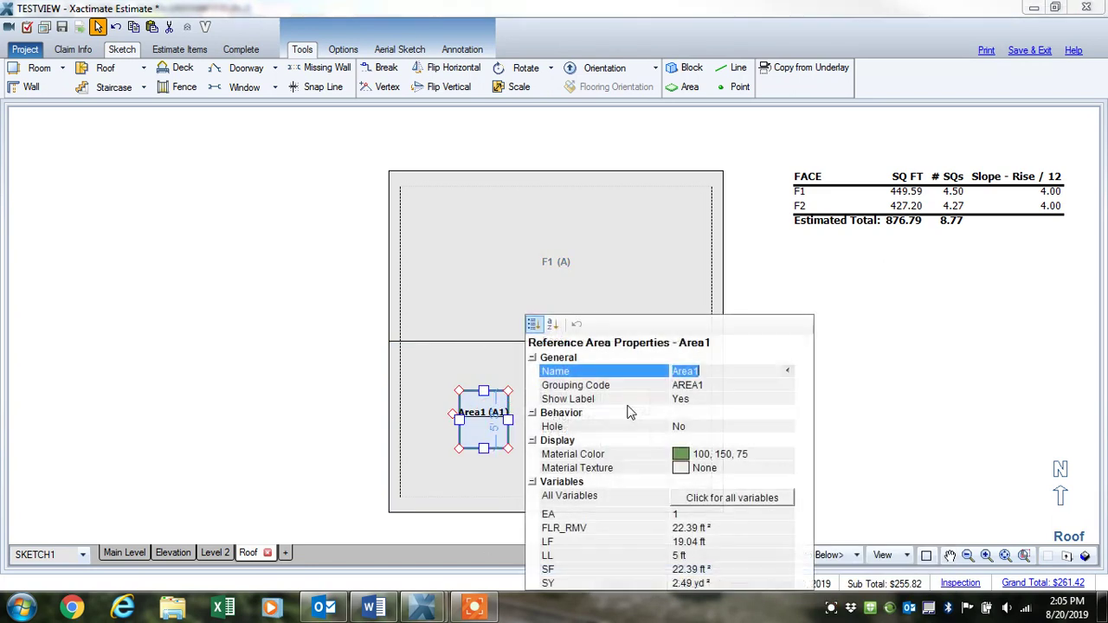
click(685, 427)
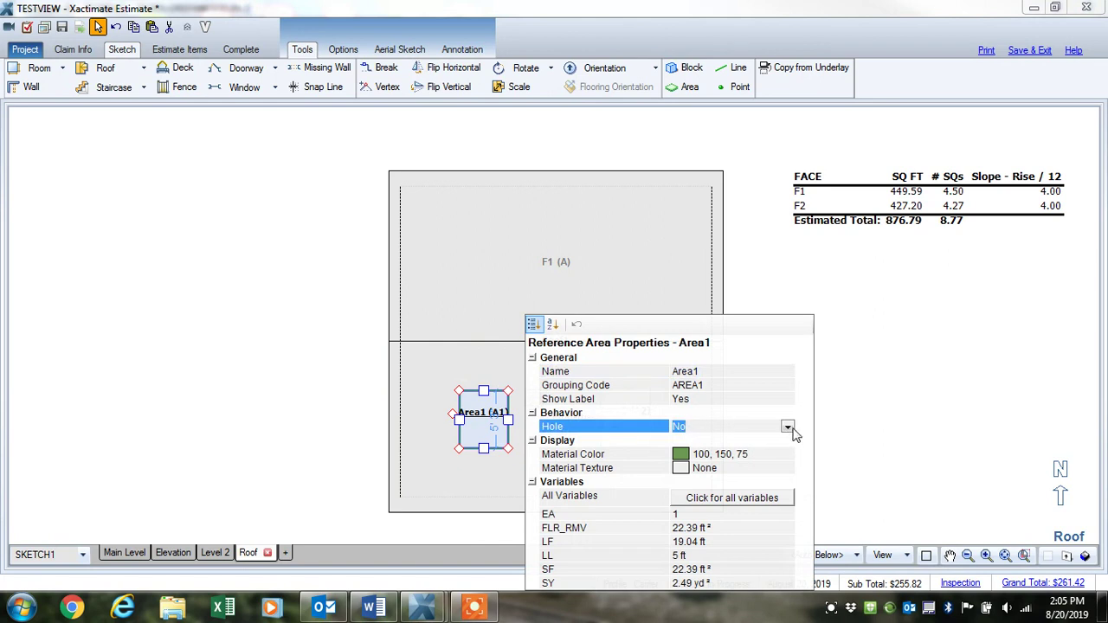
click(787, 427)
click(720, 451)
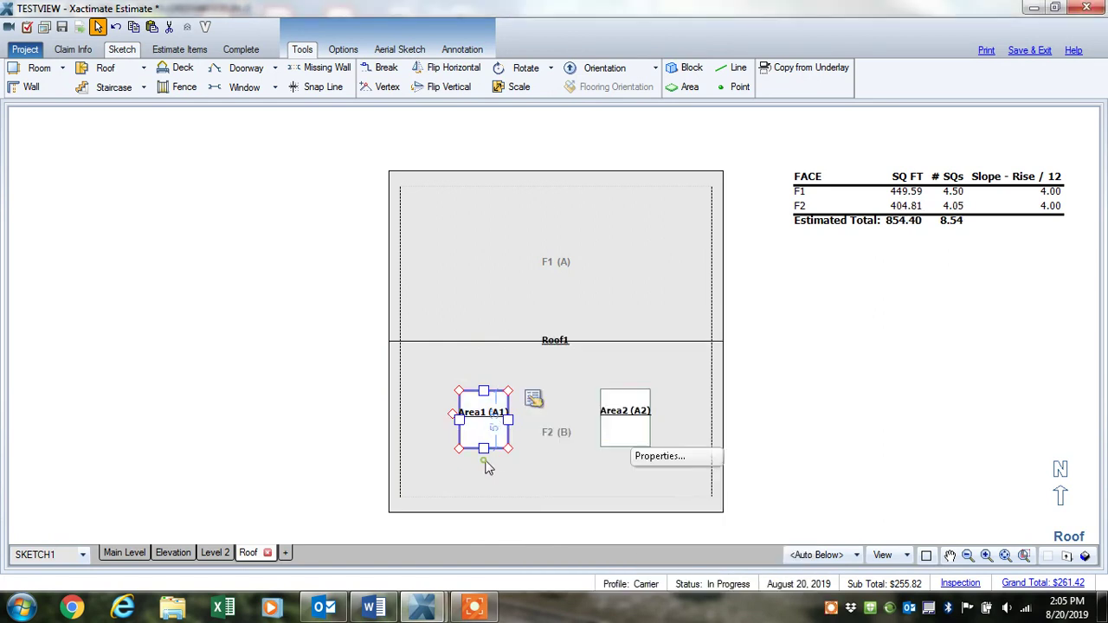
Step: Review the reference areas on the roof, the Main Level and Level 2, and return to the roof plan
click(519, 465)
scroll(524, 461, up, 1)
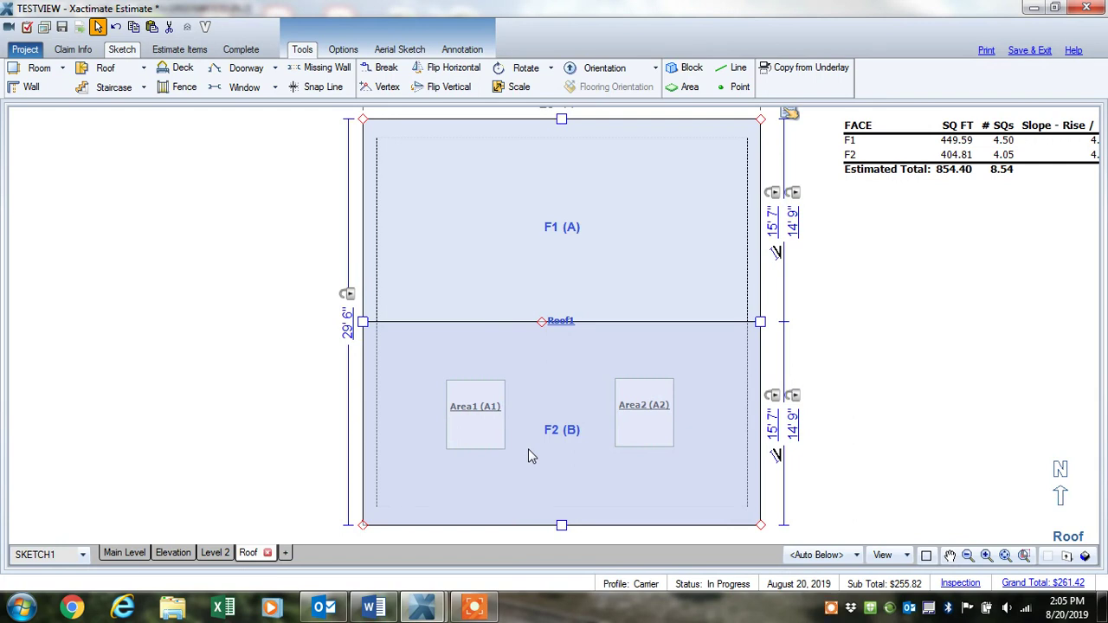
click(121, 553)
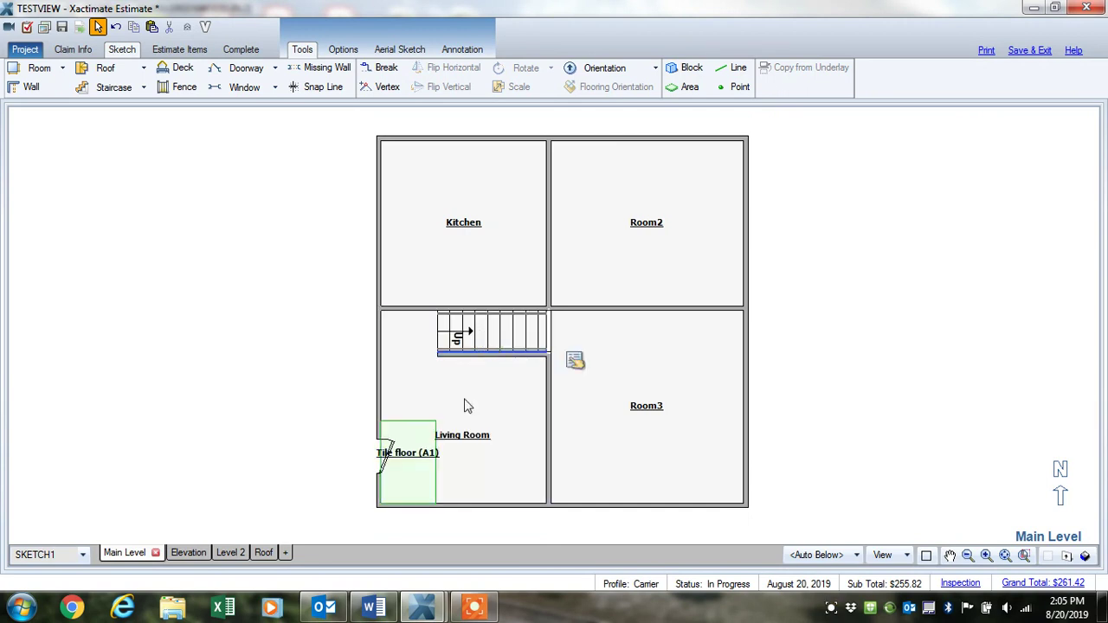
click(214, 552)
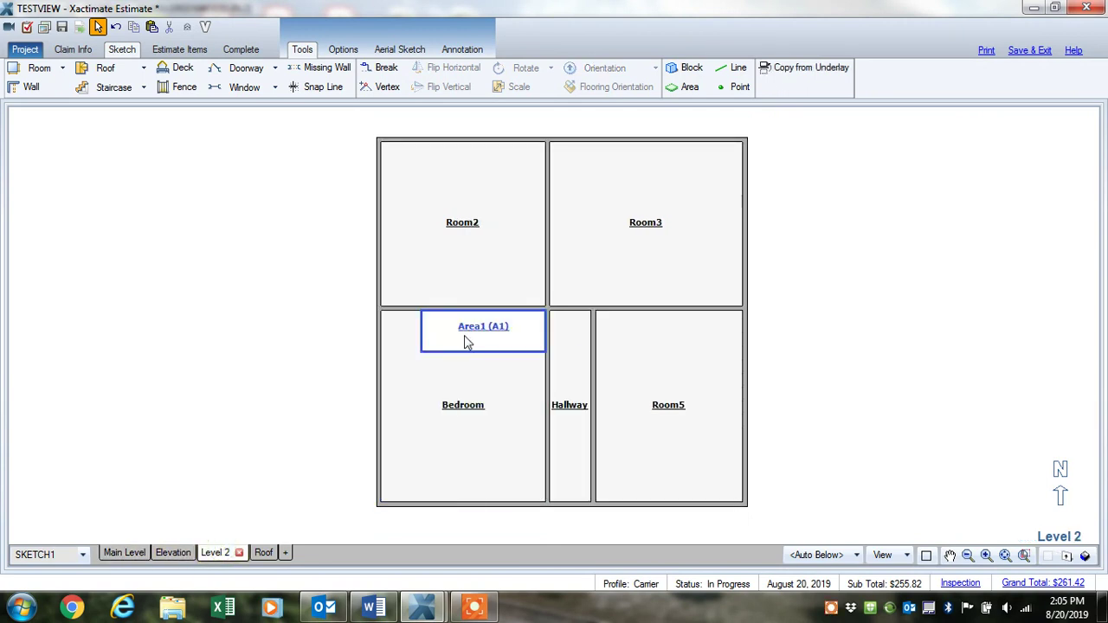
click(466, 342)
click(260, 552)
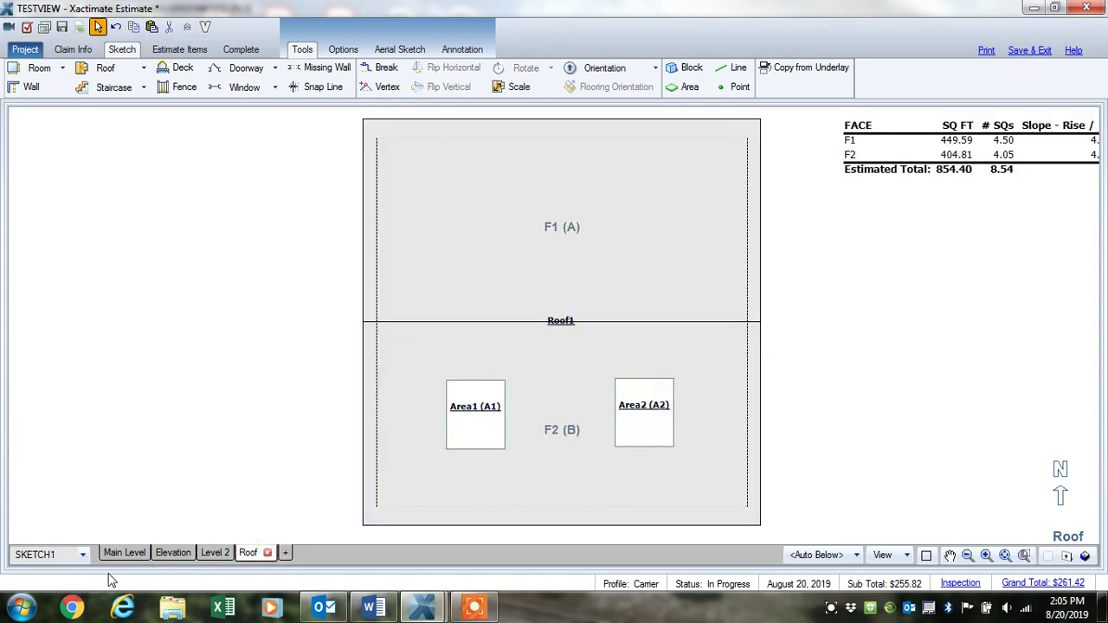
Step: On the Main Level, draw a reference block about 7' 6" by 2' 7" in the Kitchen's northwest corner
click(125, 552)
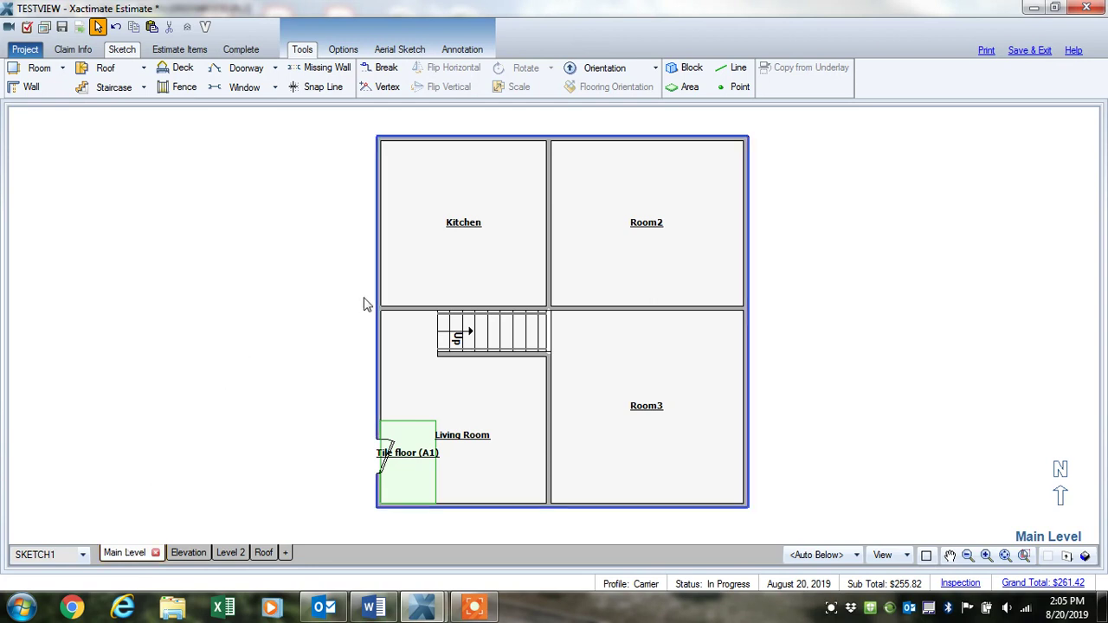
click(683, 70)
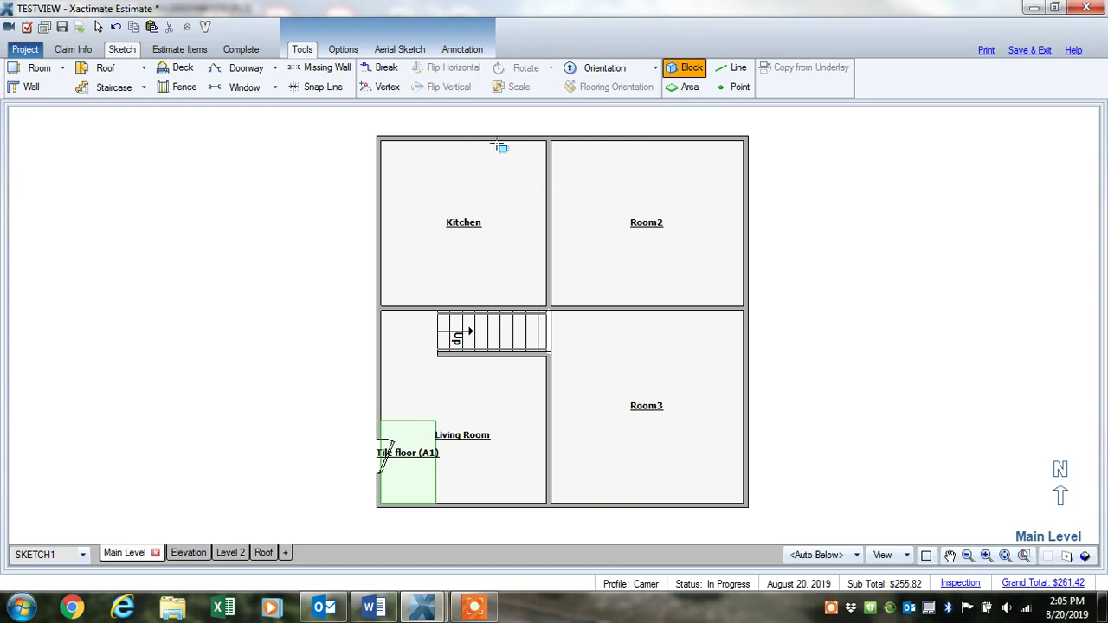
drag(497, 146, 391, 179)
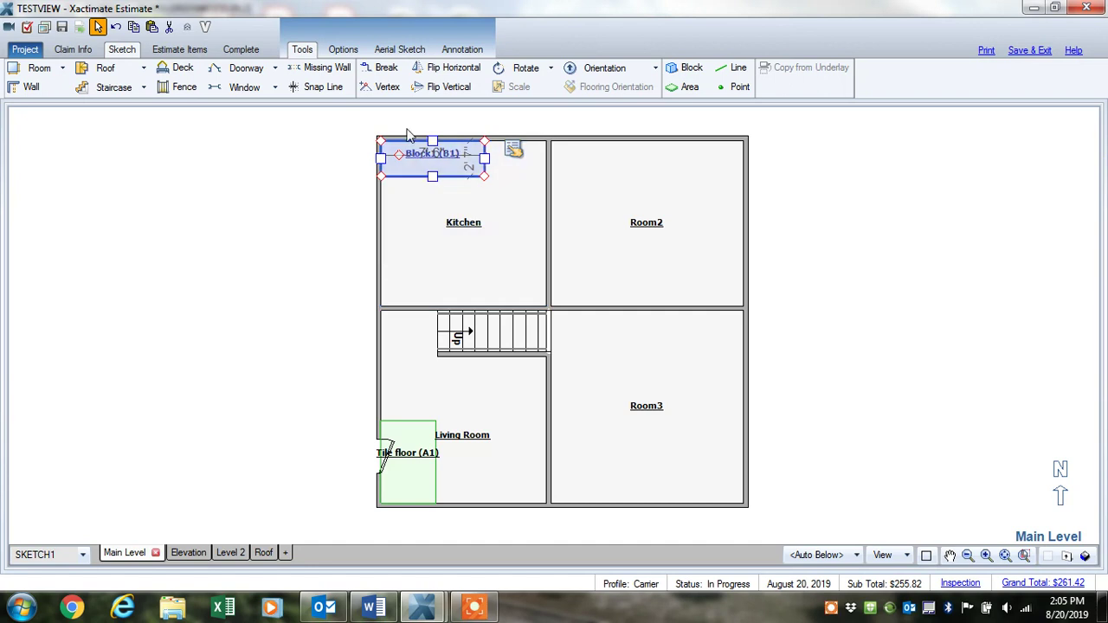
Step: Break the Kitchen block's south edge and extend its western part along the wall into an L, with a leg about 2' wide reaching 8' 6"
click(387, 68)
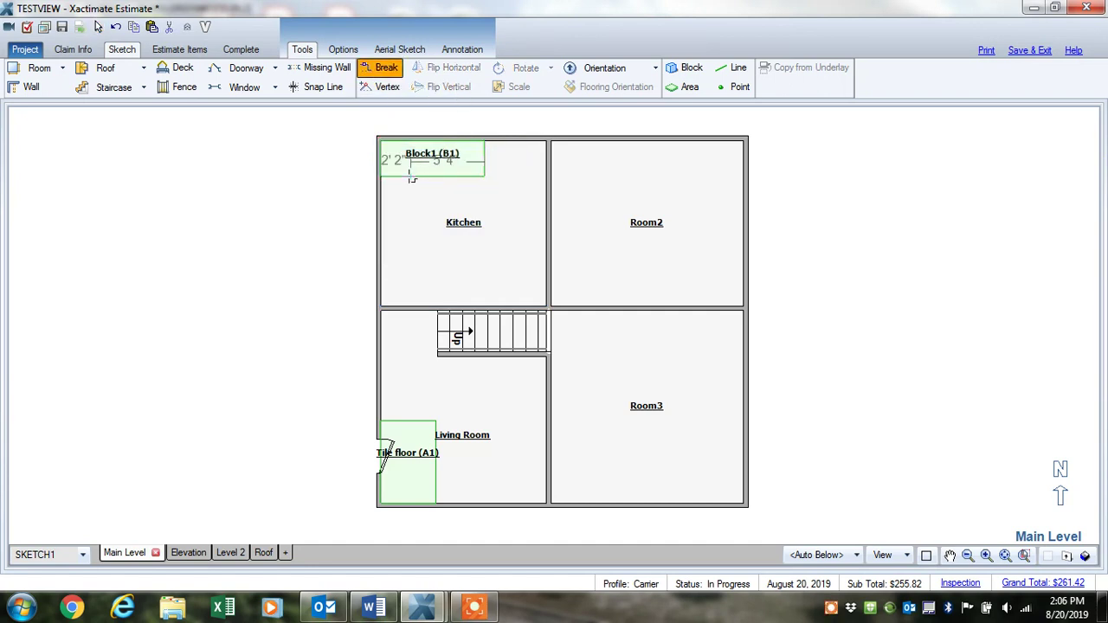
drag(394, 177, 395, 257)
click(446, 203)
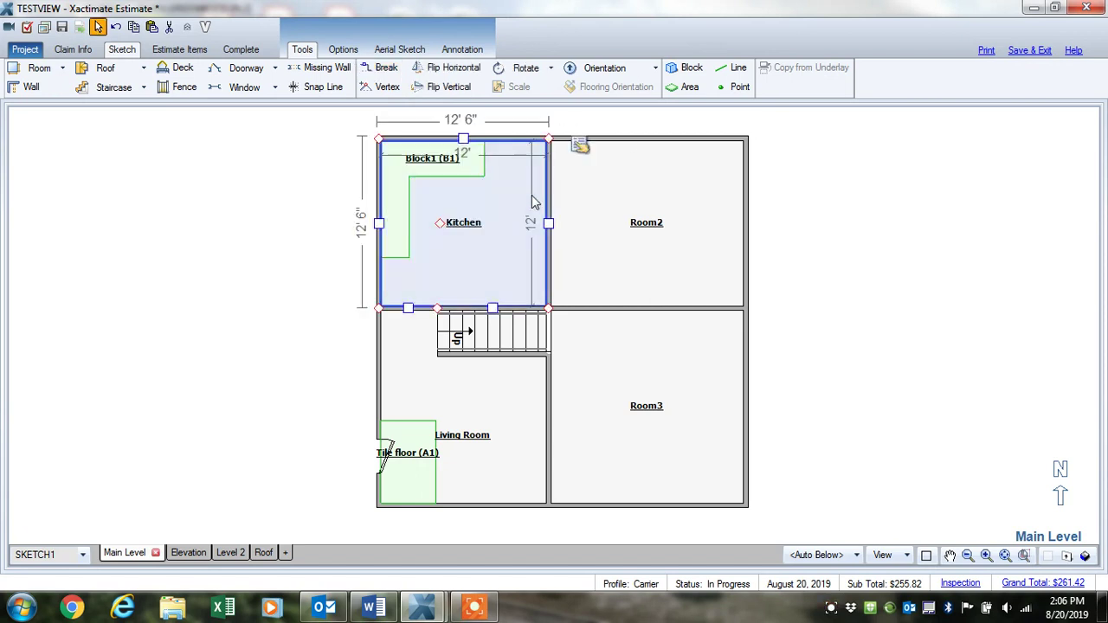
Step: Examine the Kitchen block's properties, including its dimensions and the Behavior options for removing linear and square footage
click(442, 167)
right_click(511, 155)
click(530, 172)
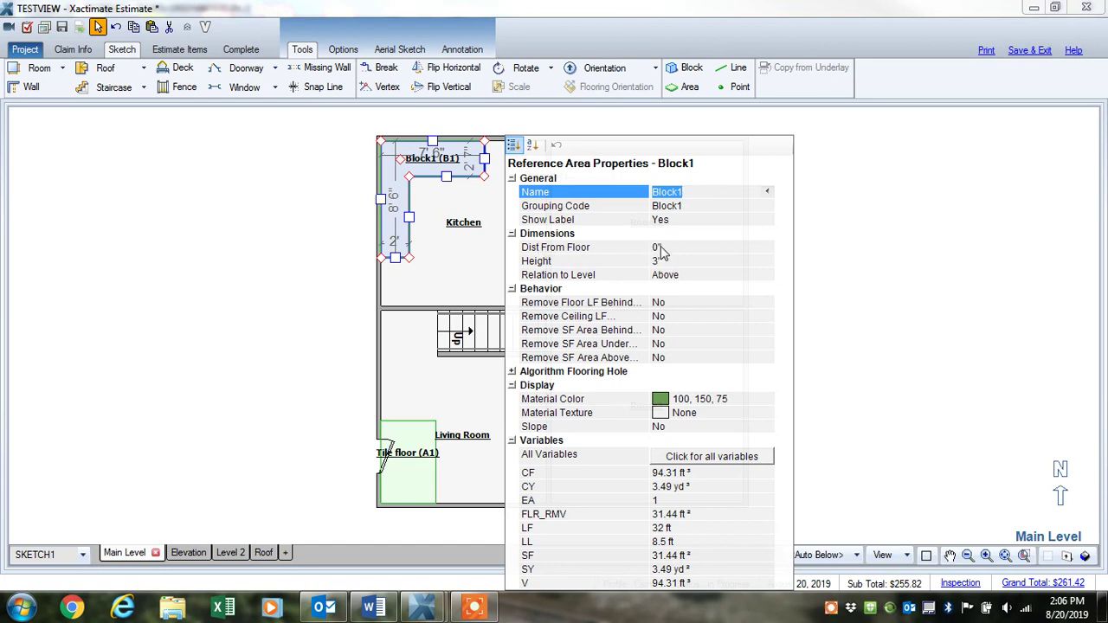
click(512, 289)
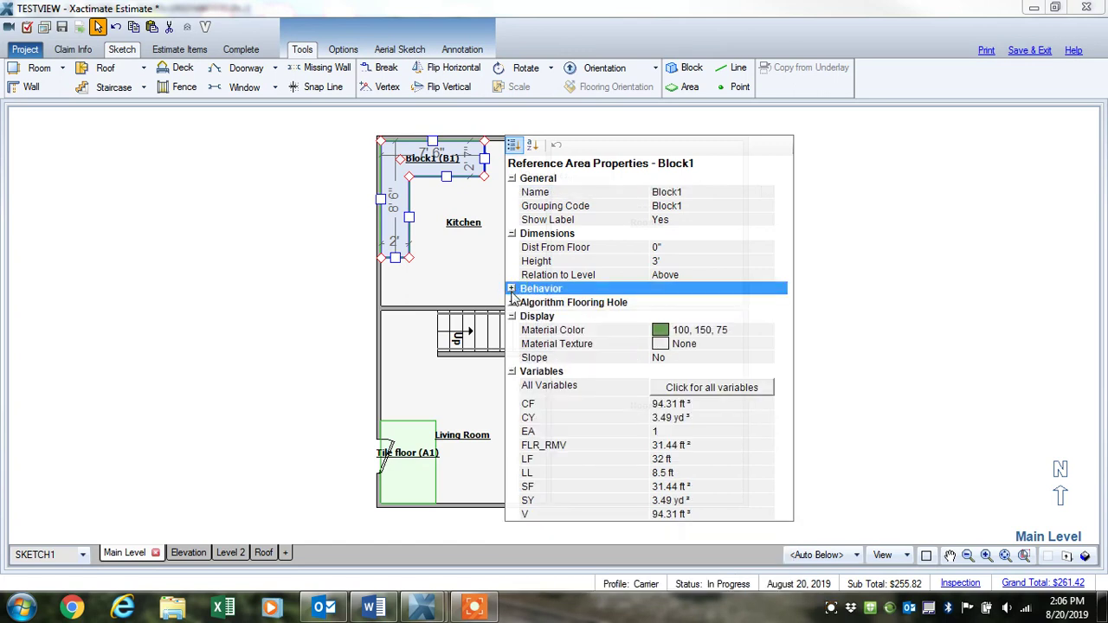
click(511, 290)
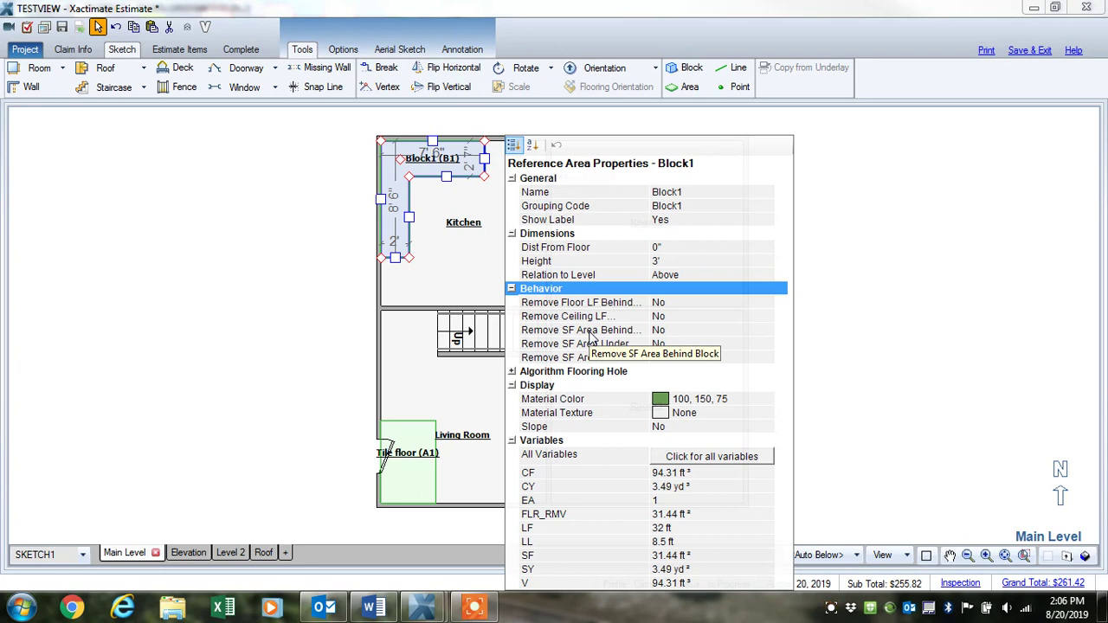
click(450, 208)
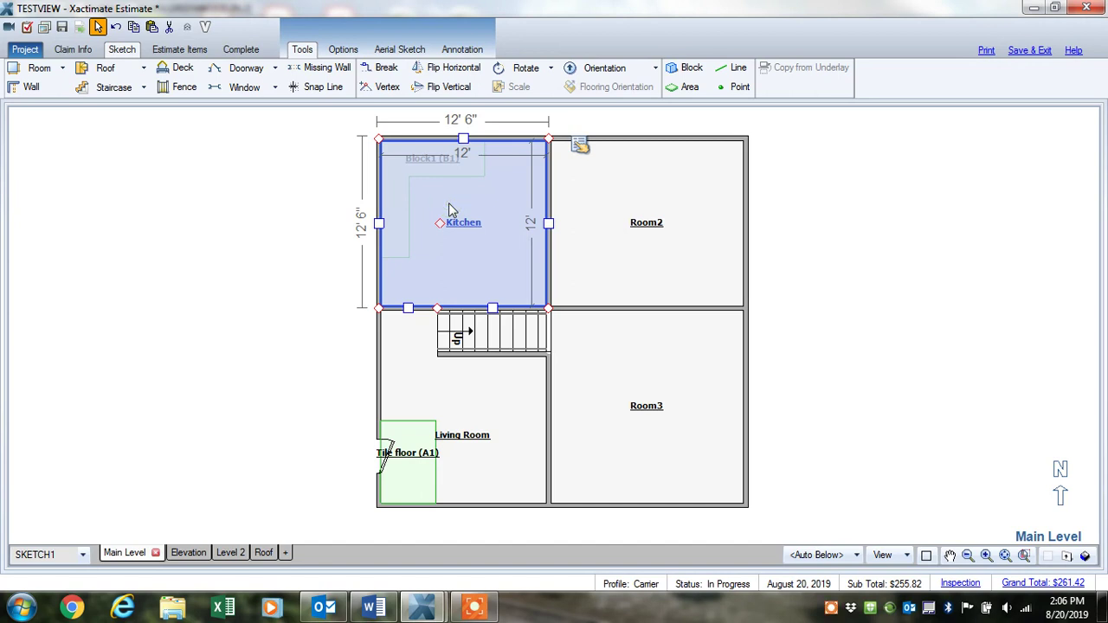
Step: Copy the L-shaped Kitchen block and paste the duplicate in the middle of the Kitchen
click(420, 161)
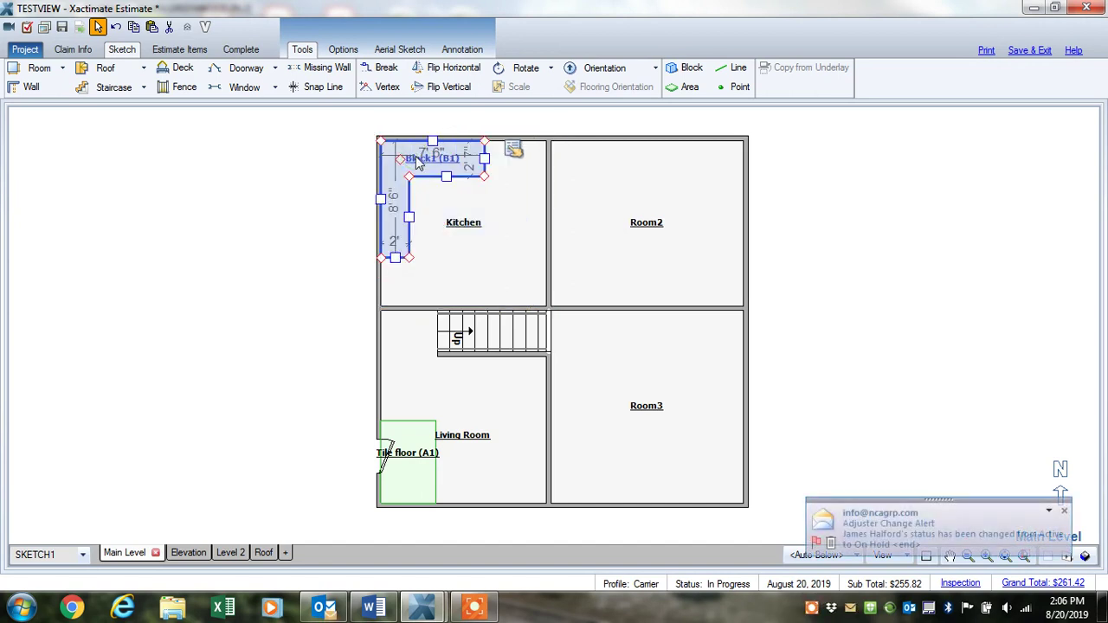
right_click(417, 161)
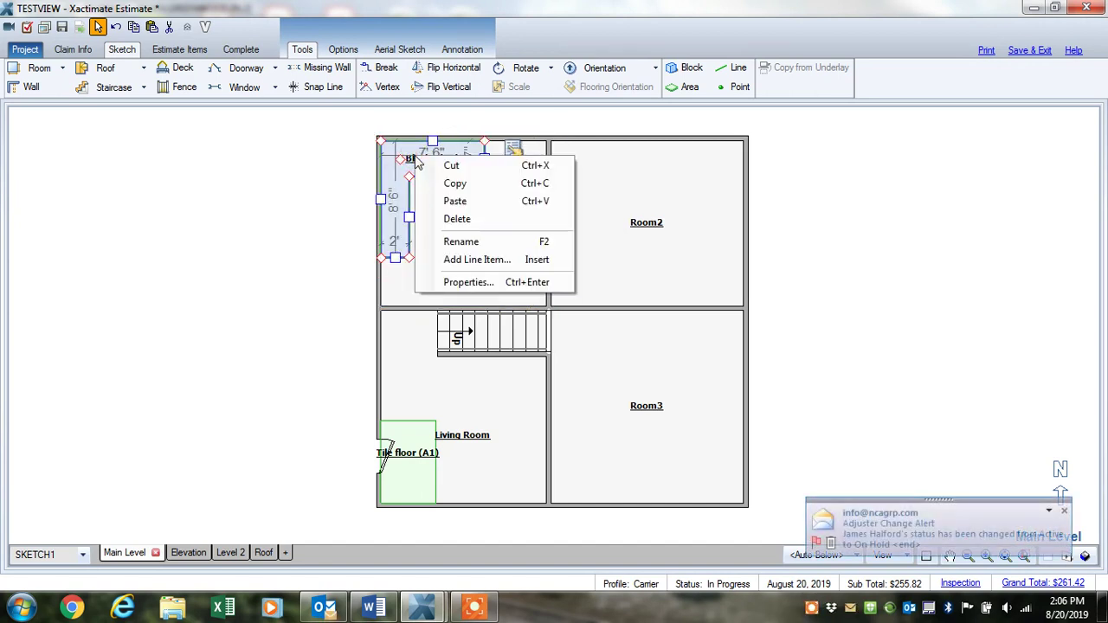
click(455, 184)
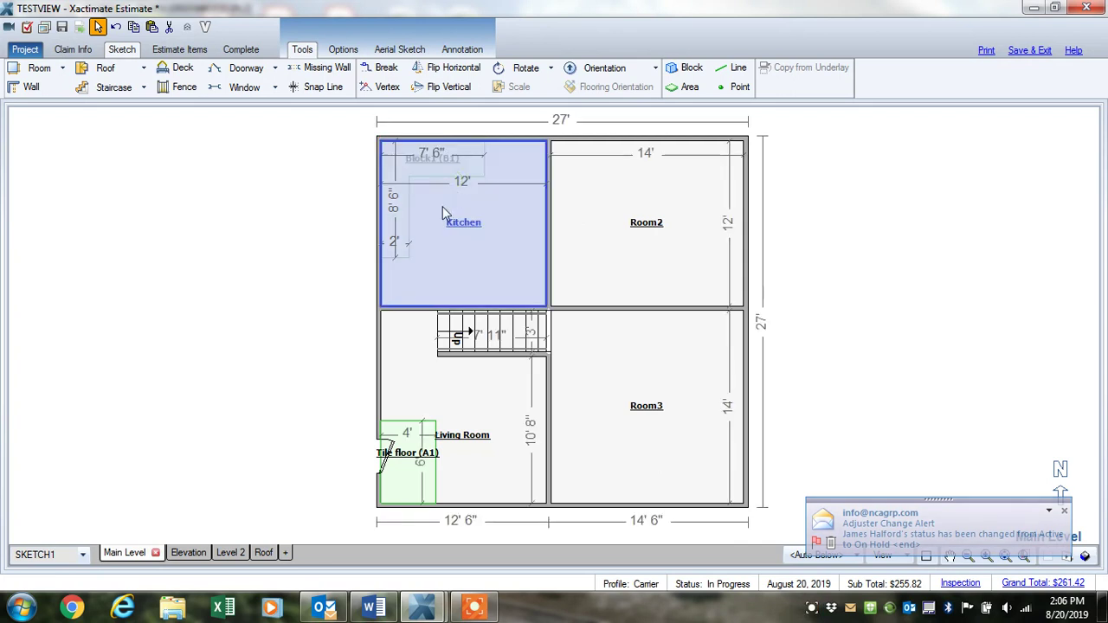
click(443, 210)
right_click(442, 208)
click(482, 252)
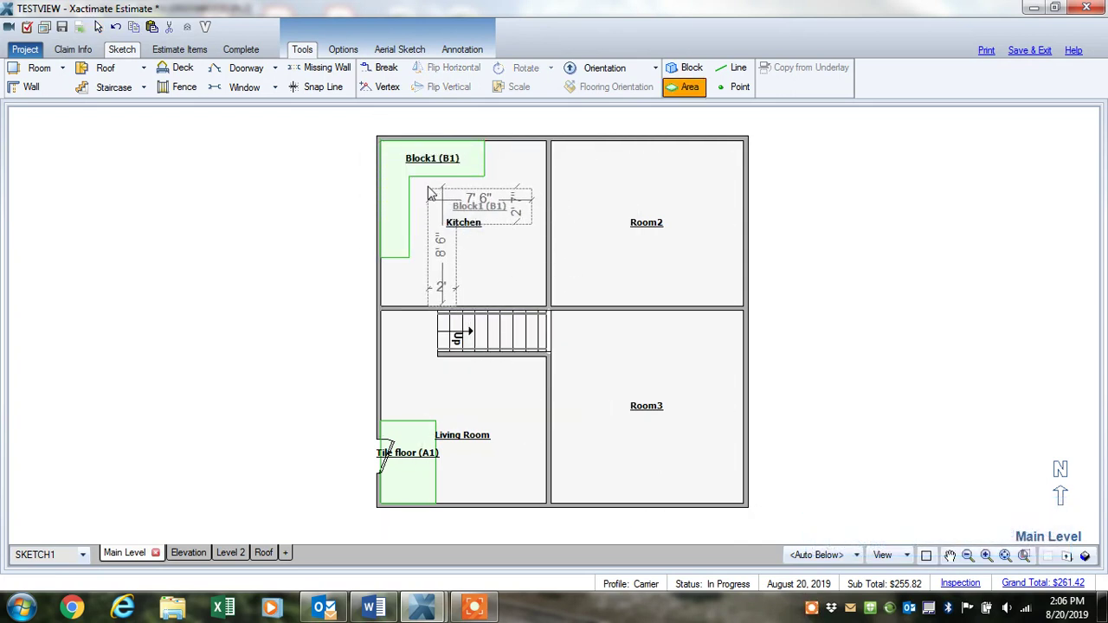
click(427, 186)
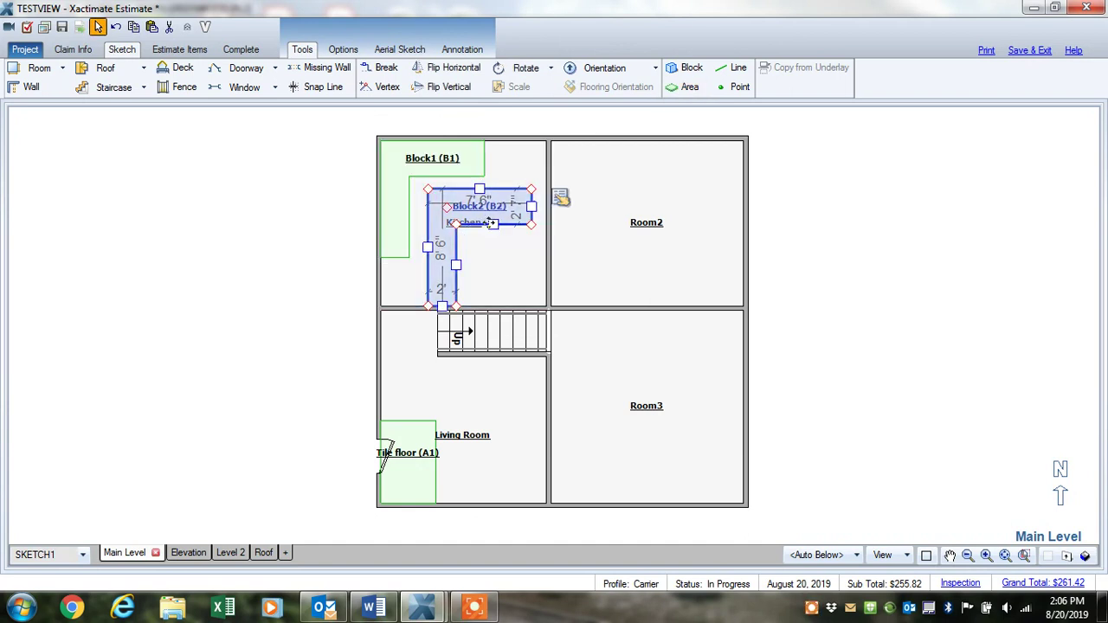
Step: Narrow both legs of the duplicated L-shaped Kitchen block to 1' 6"
drag(495, 229, 494, 210)
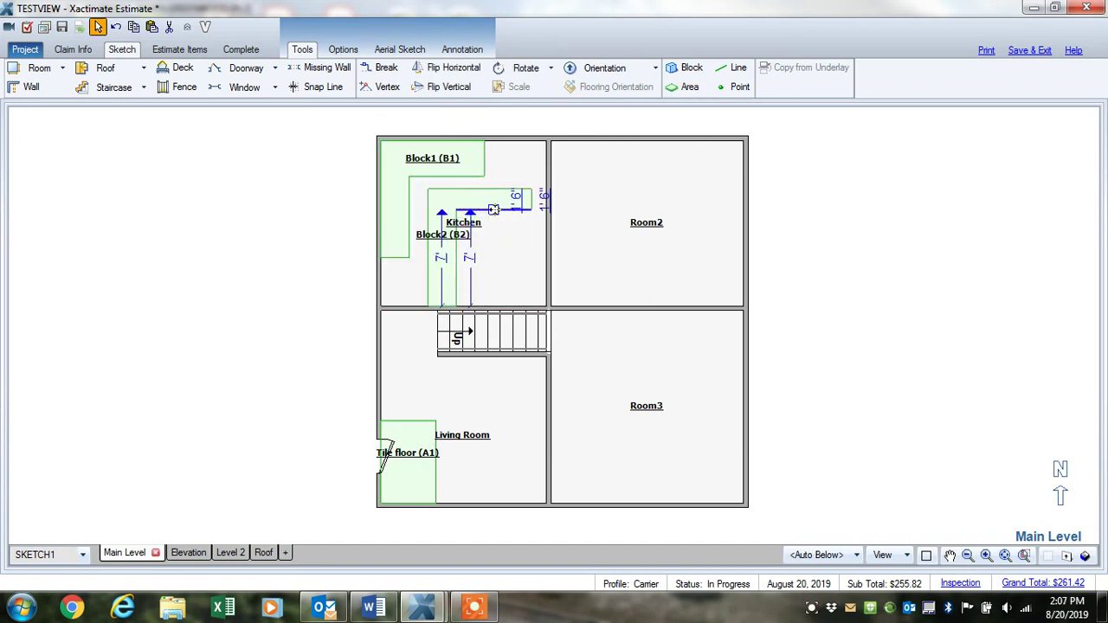
click(444, 253)
text(7)
key(Return)
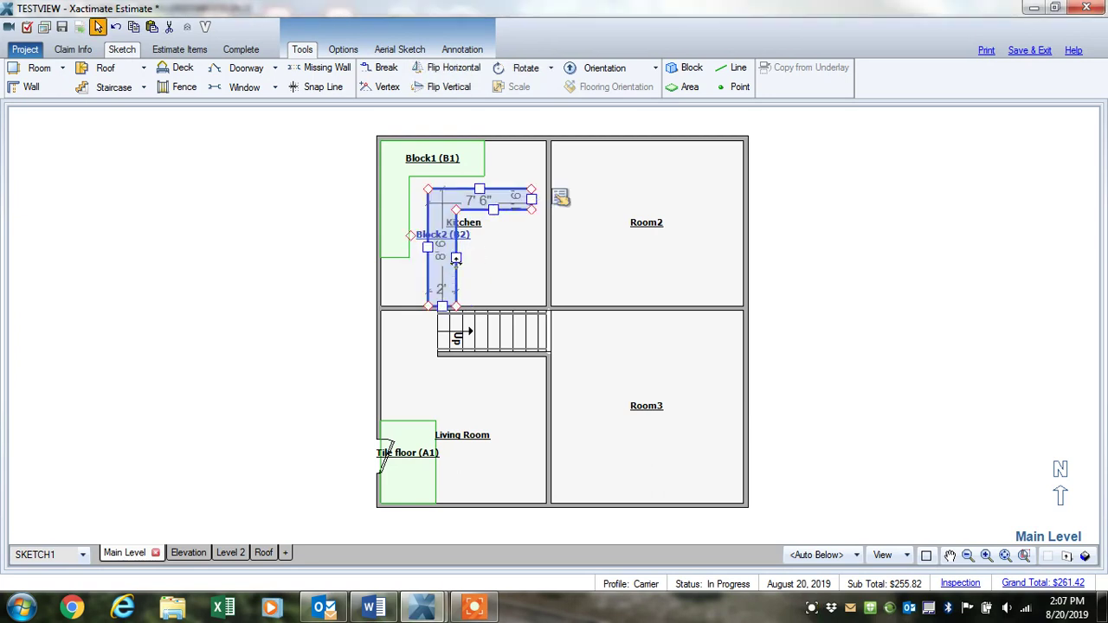
click(455, 258)
drag(454, 258, 449, 256)
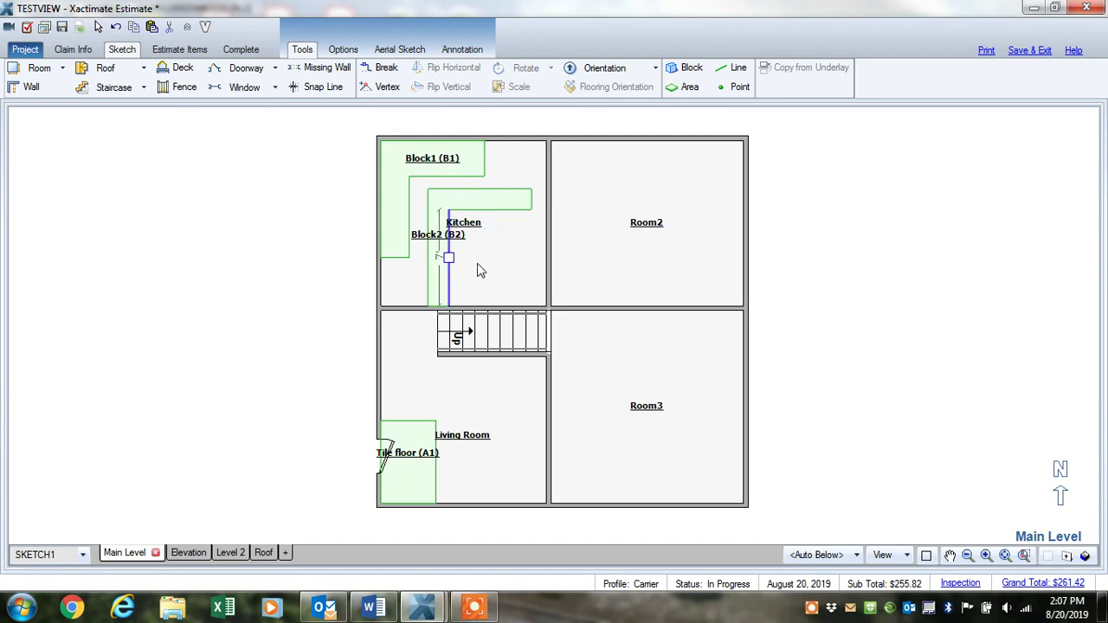
click(477, 264)
Step: Set the duplicated Kitchen block's distance from floor to 5' and its height to 2' 6"
click(444, 203)
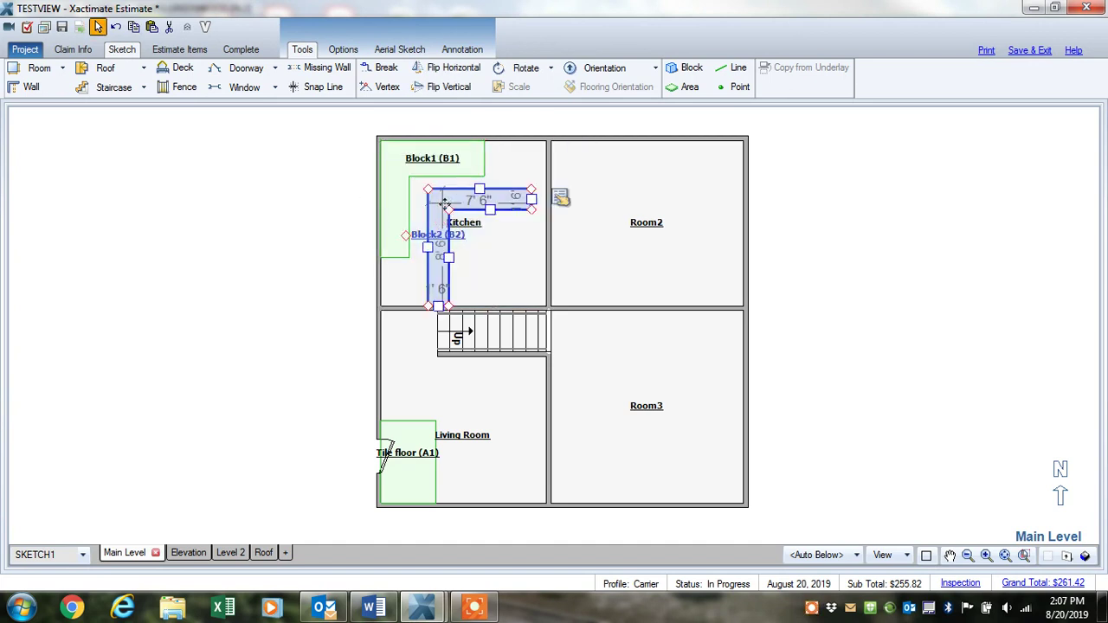
right_click(563, 201)
click(598, 227)
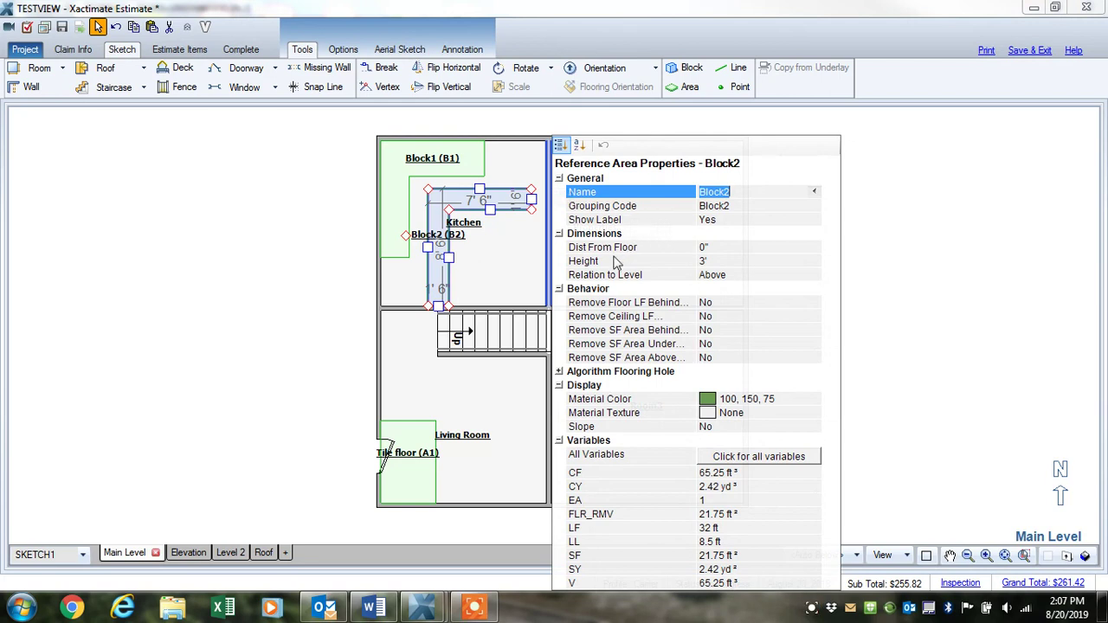
click(704, 248)
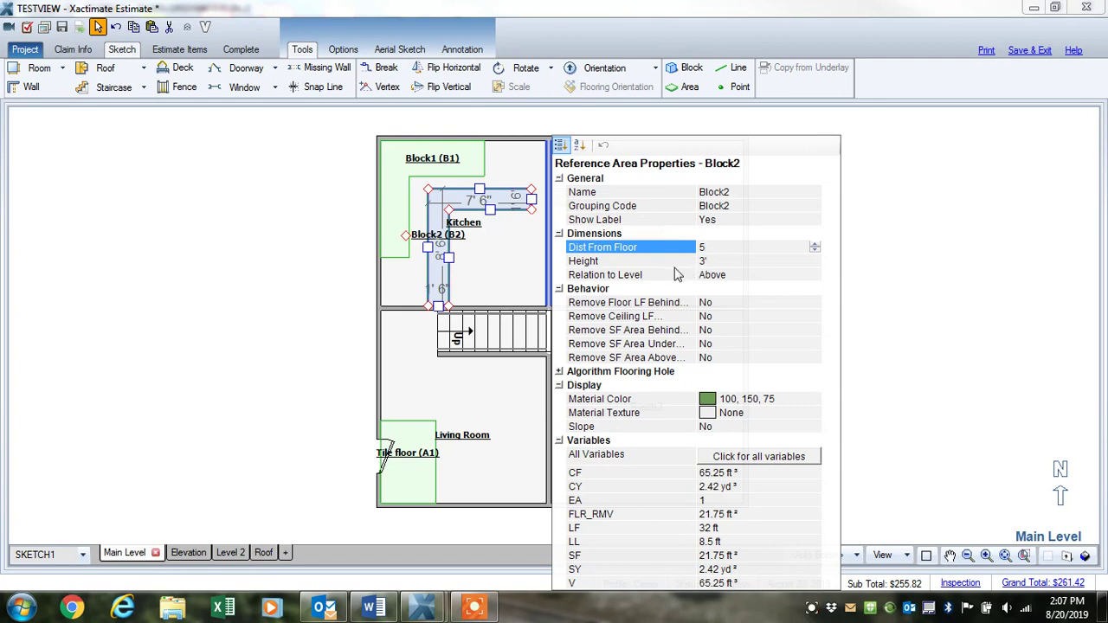
click(706, 261)
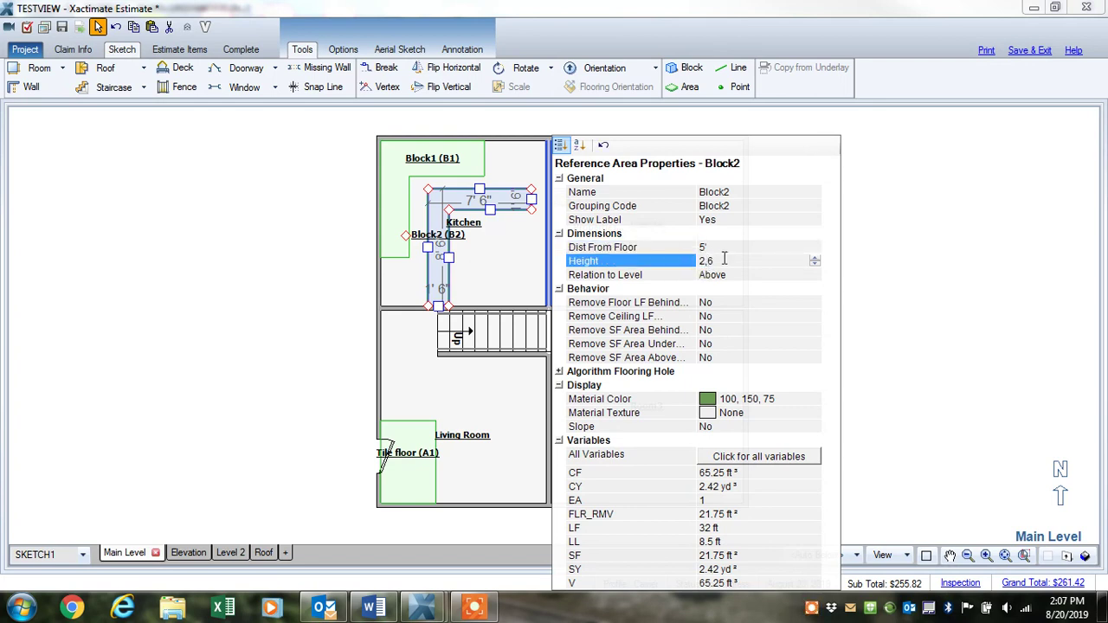
text(2,6)
click(775, 275)
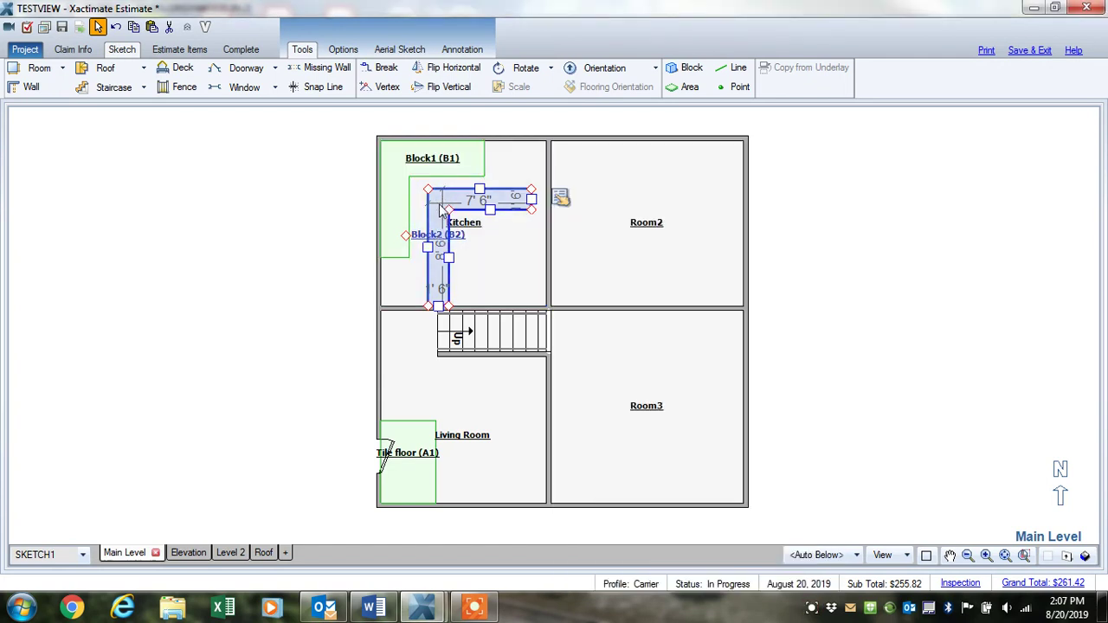
Step: Move the duplicated block into the Kitchen's northwest corner over the first block and check both blocks in the 3D view
drag(403, 236, 370, 191)
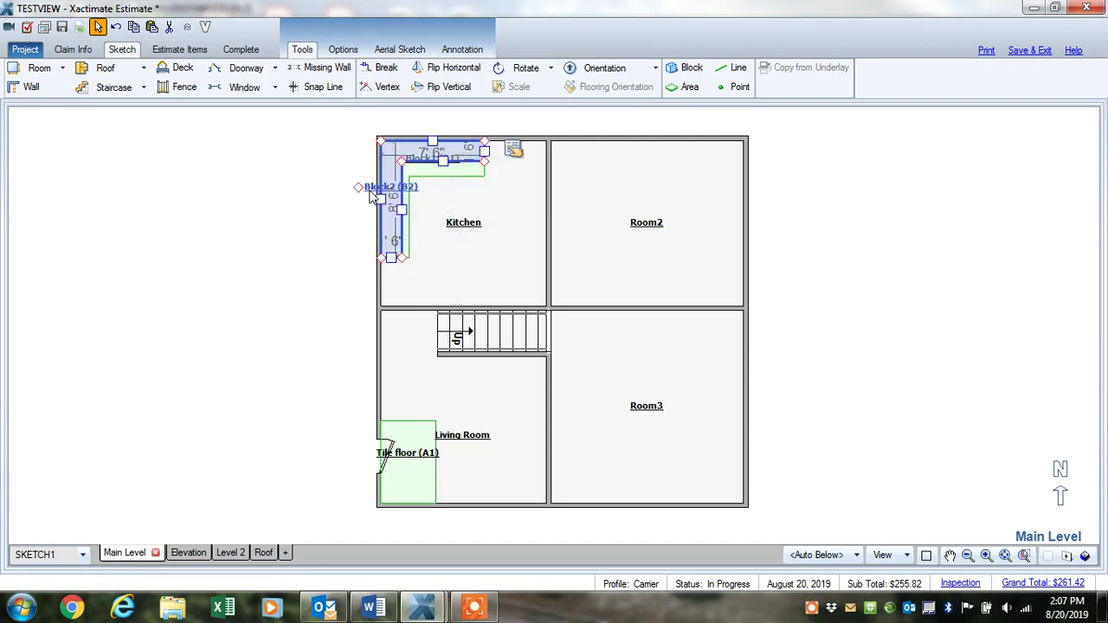
key(F3)
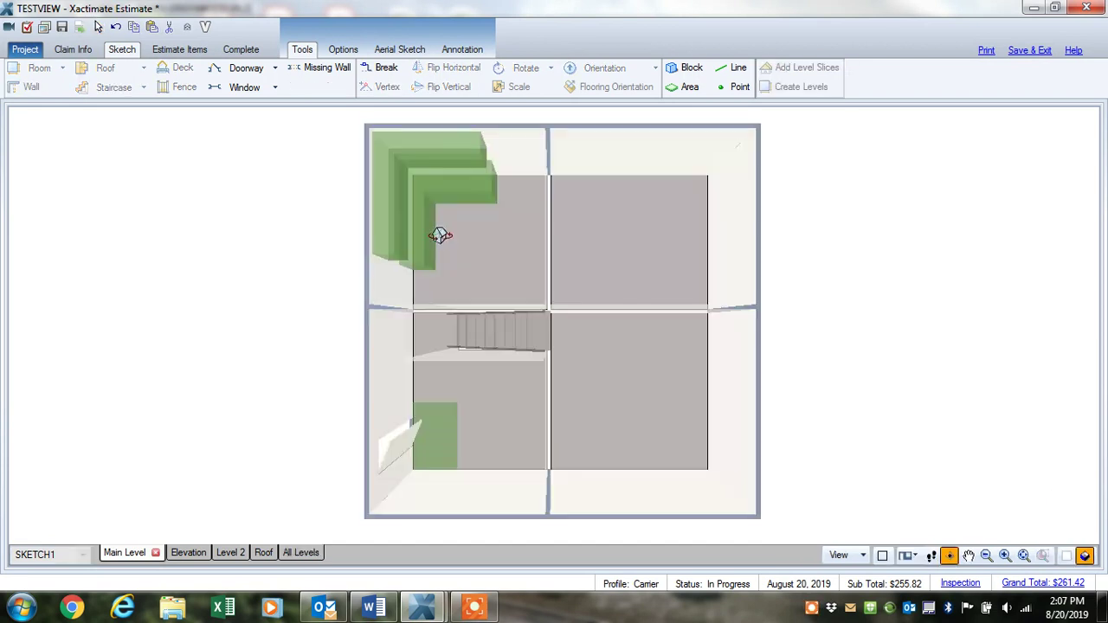
drag(448, 143, 574, 253)
key(Escape)
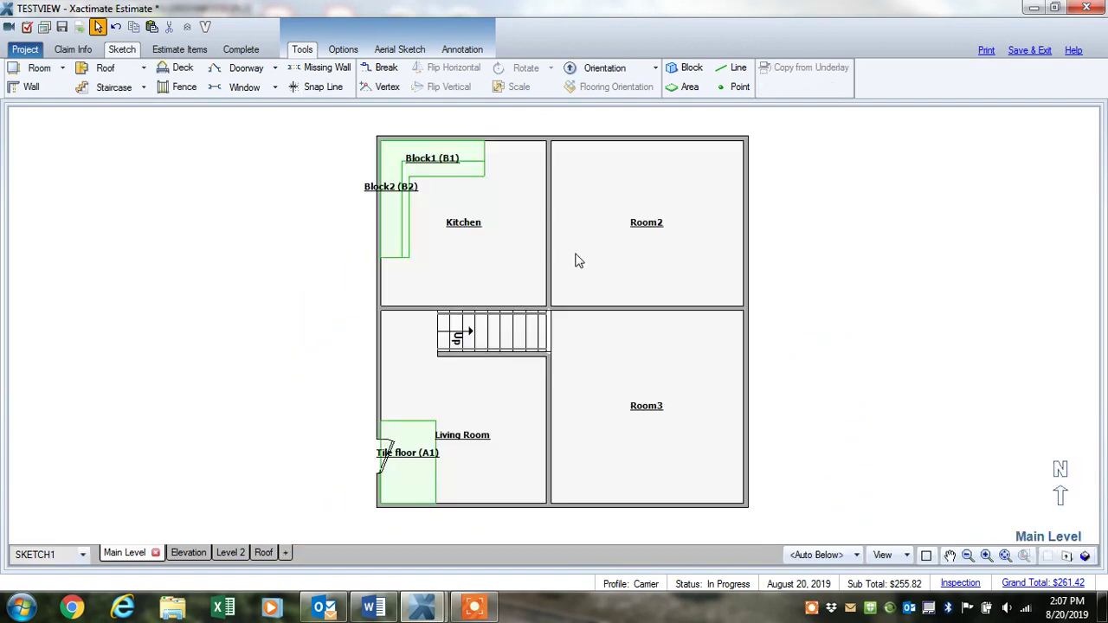
Step: Rename the Kitchen's Block1 as Upper
click(430, 165)
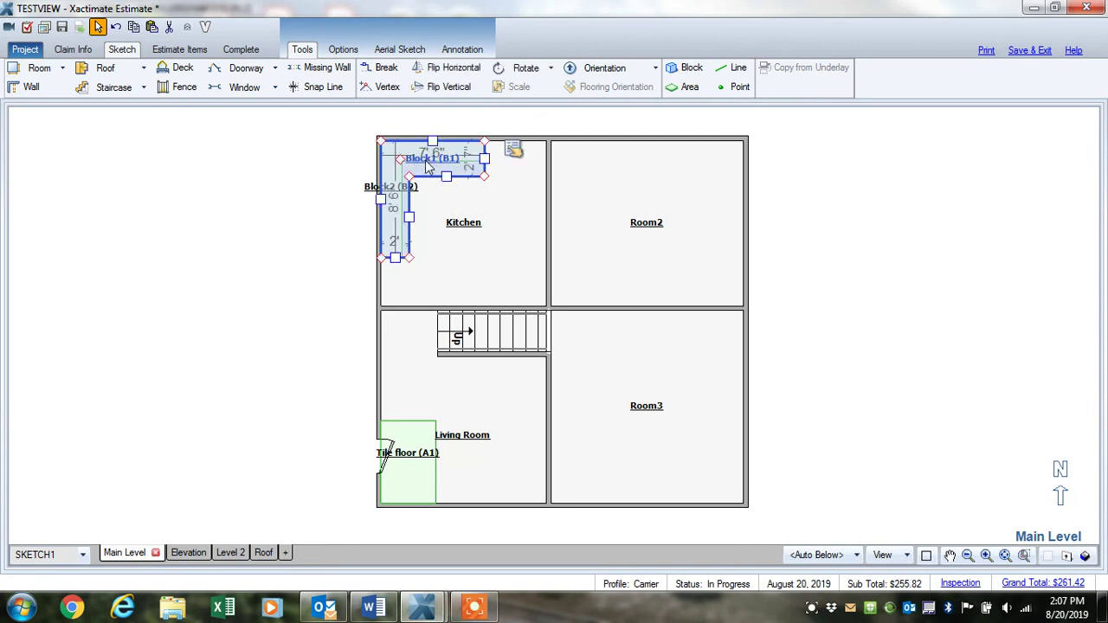
double_click(424, 163)
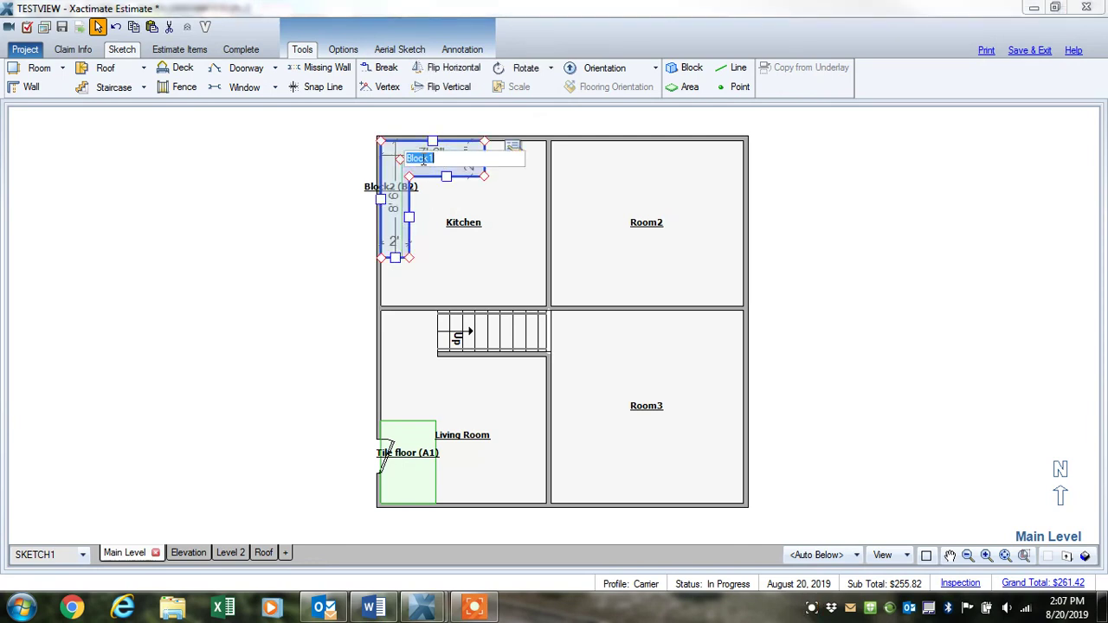
text(Up)
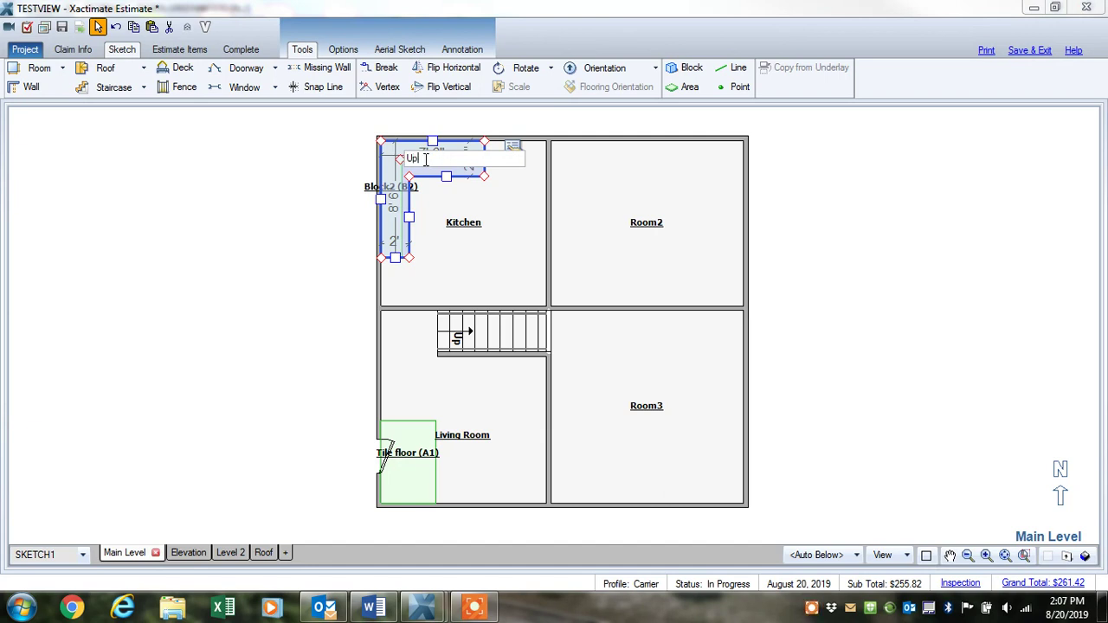
text(per)
click(426, 160)
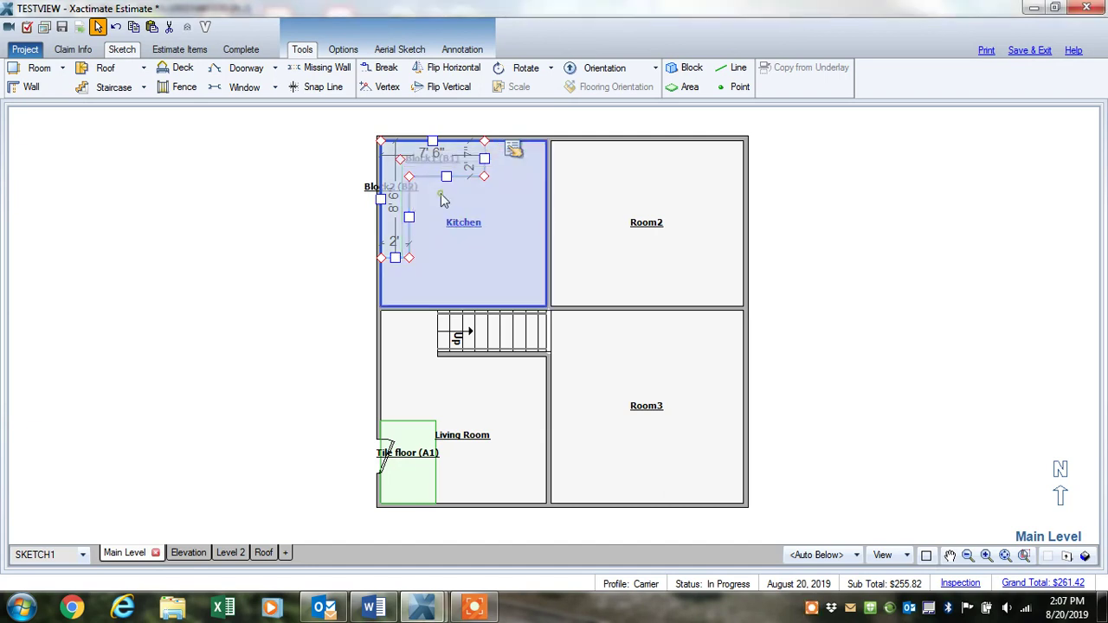
click(427, 161)
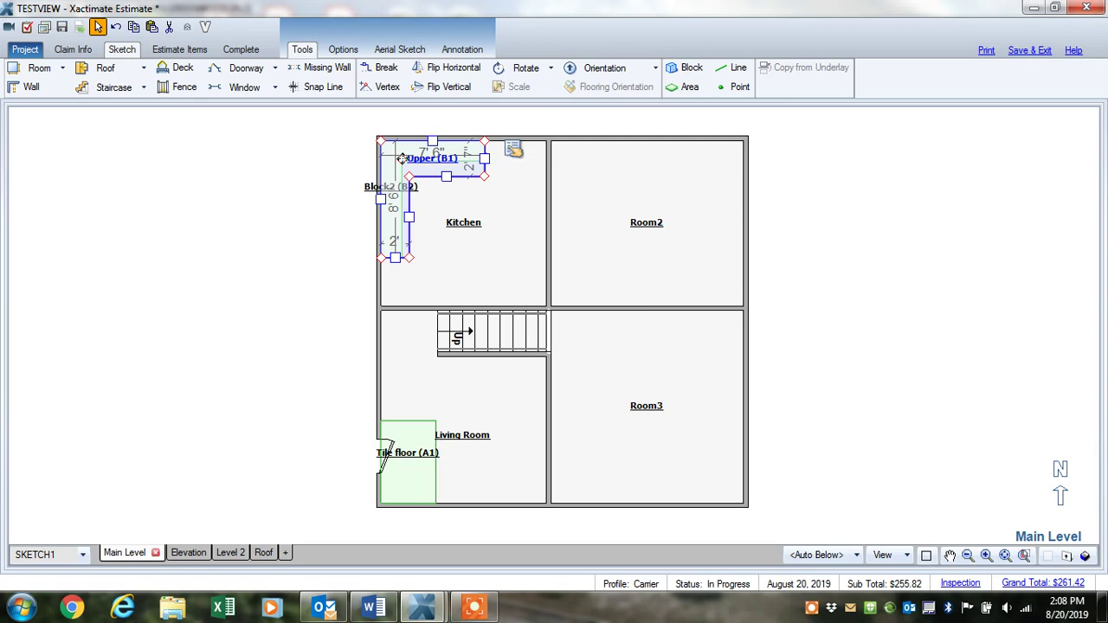
Step: Move the Upper label onto the west leg of the L and the Block2 label onto its north leg
click(401, 159)
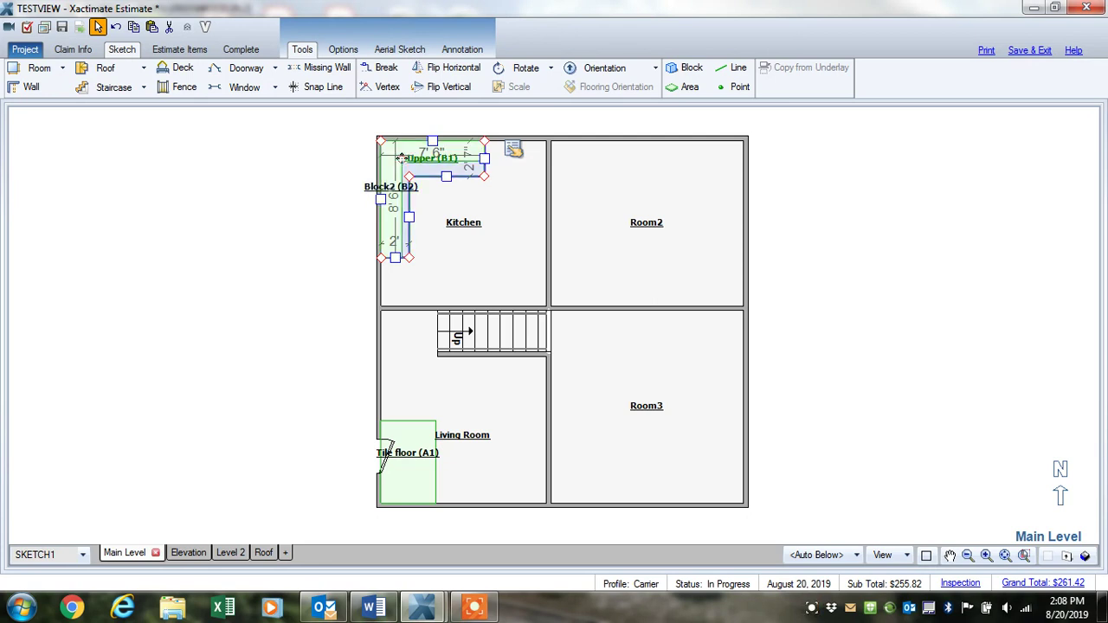
drag(402, 159, 388, 218)
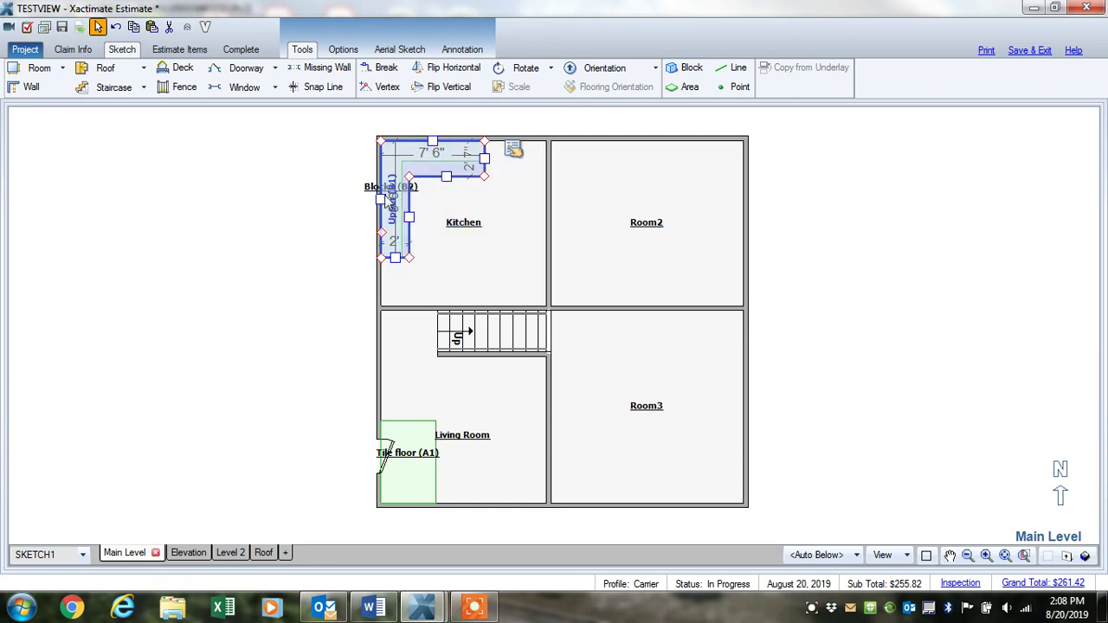
click(386, 197)
scroll(386, 197, up, 3)
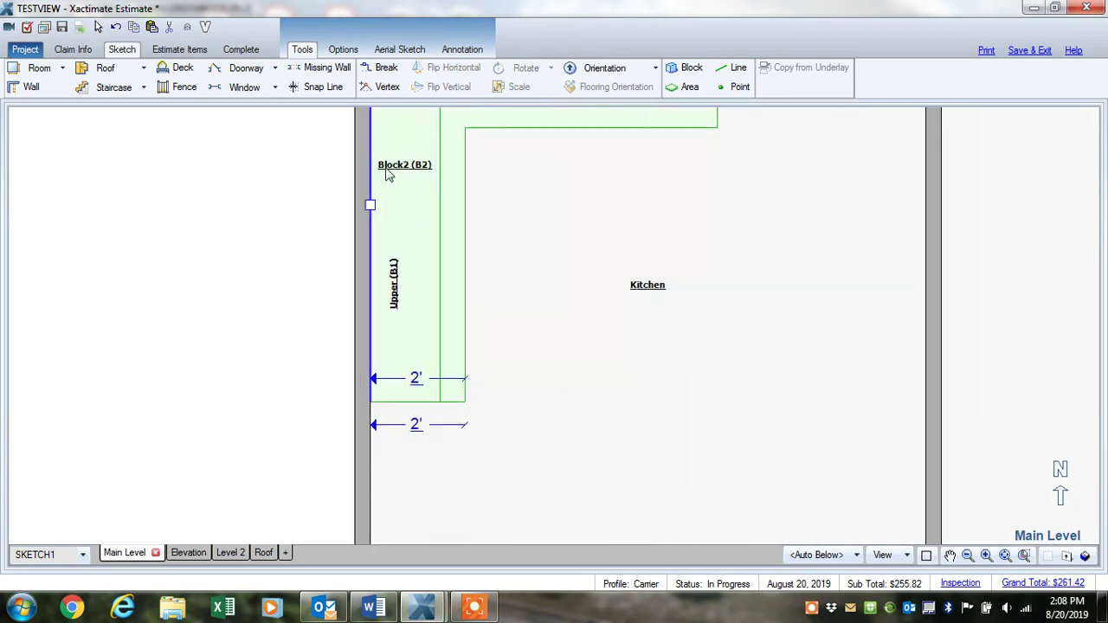
click(388, 173)
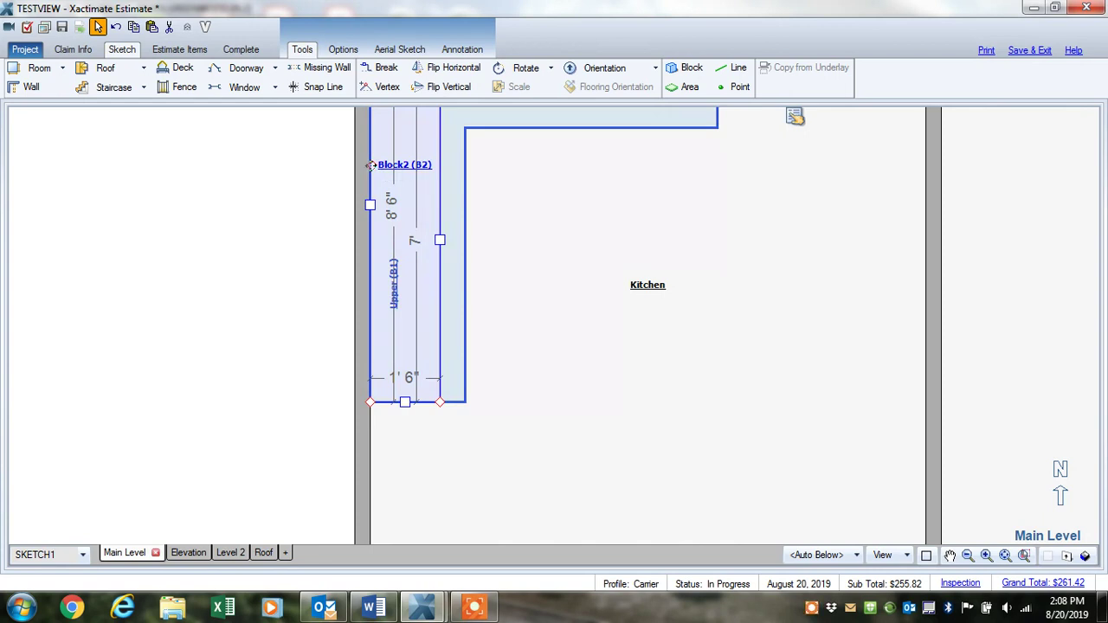
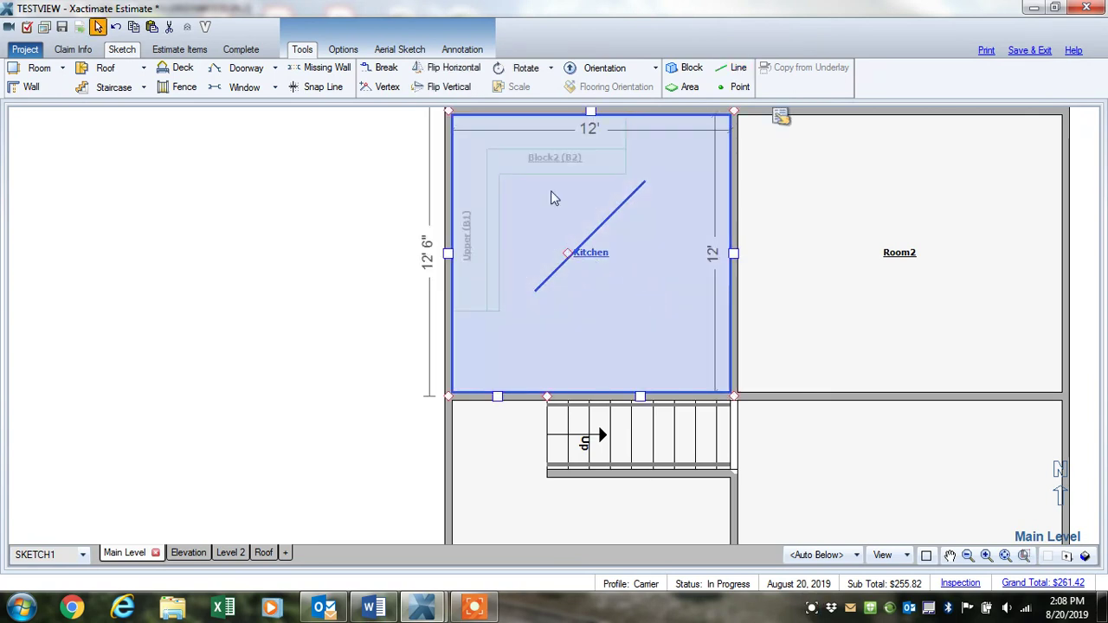
Step: Delete the diagonal line in the middle of the Kitchen
click(636, 199)
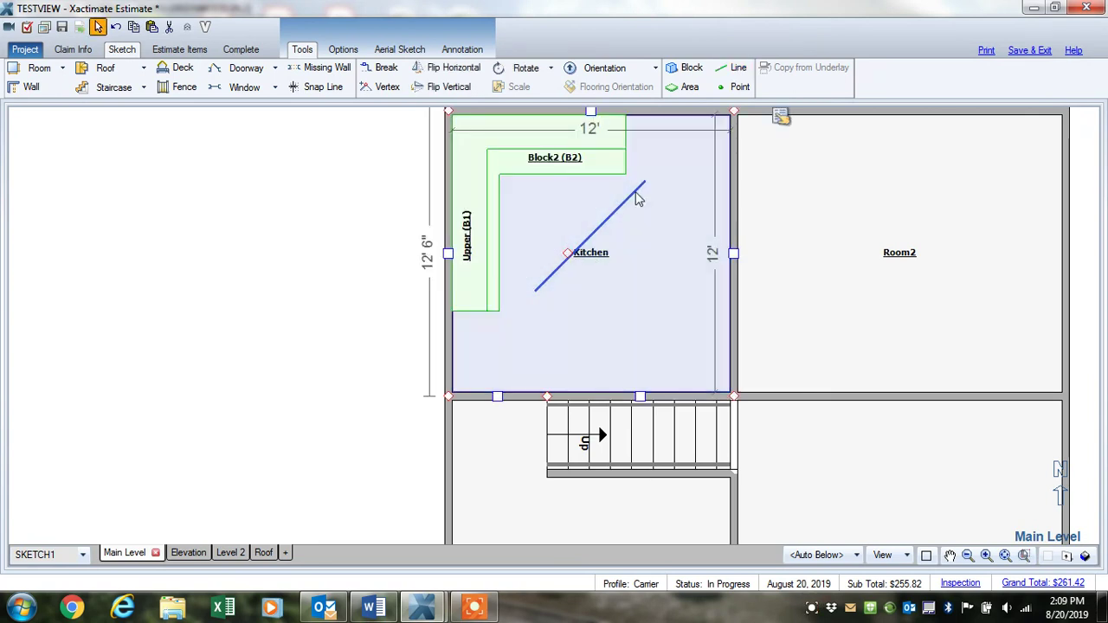
click(616, 225)
click(608, 227)
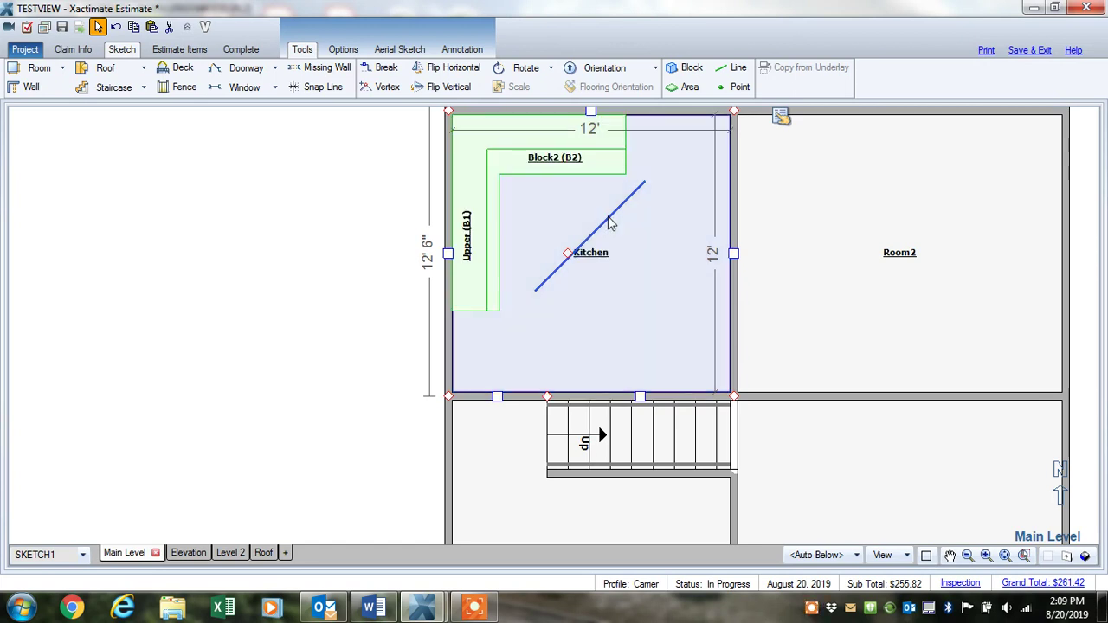
click(609, 220)
key(Delete)
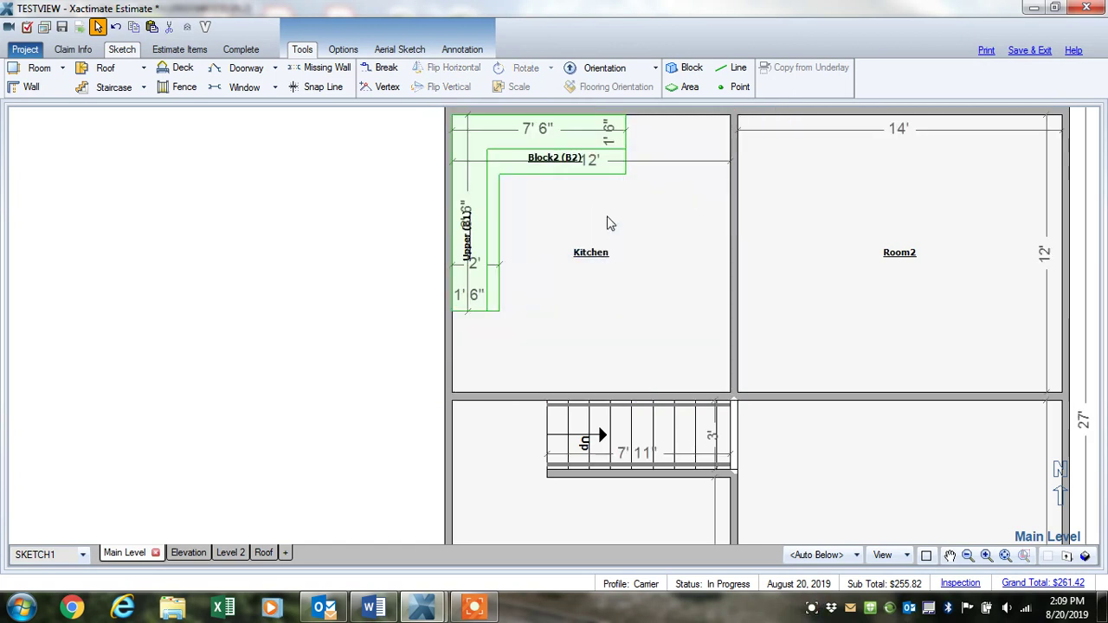
click(607, 223)
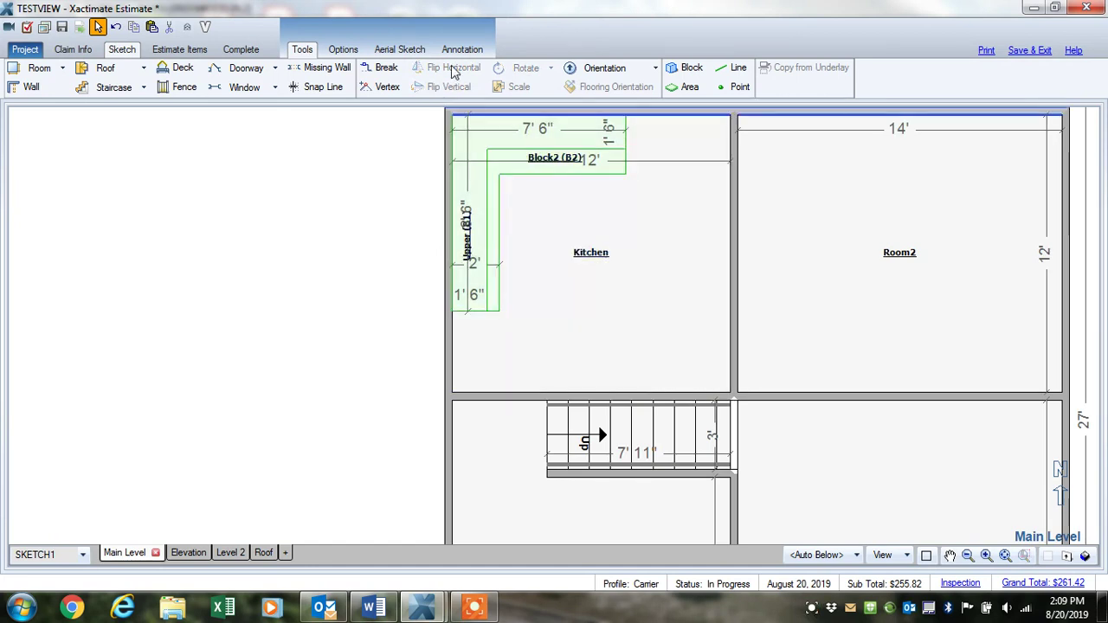
Step: Draw a curved free-form annotation line across the Kitchen from near the blocks' east end to the southwest part of the room
click(460, 50)
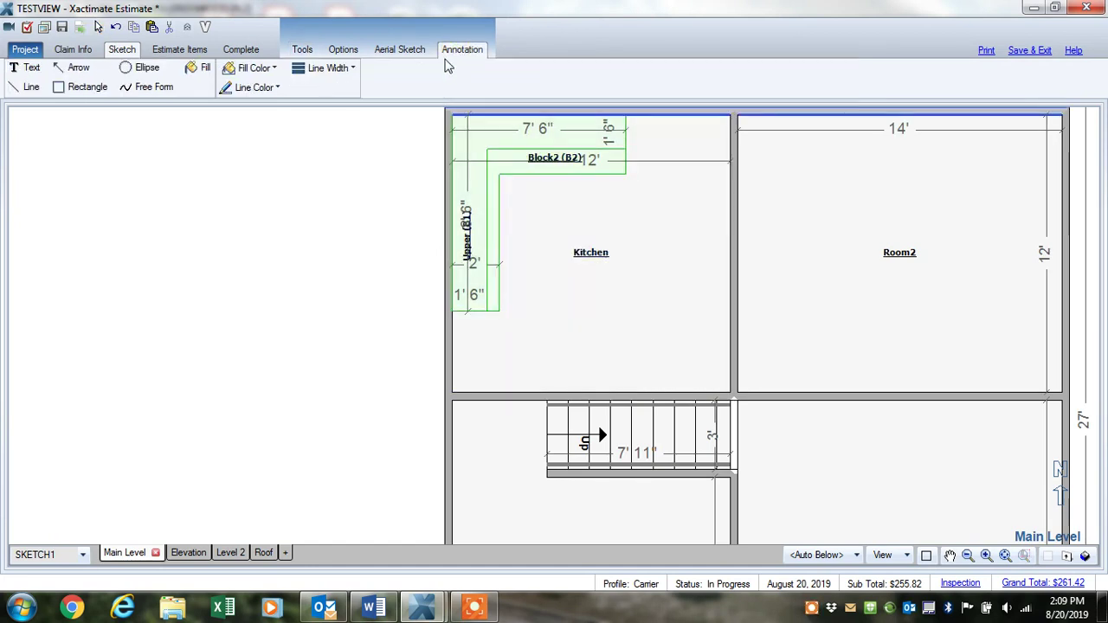
click(154, 87)
drag(651, 175, 567, 201)
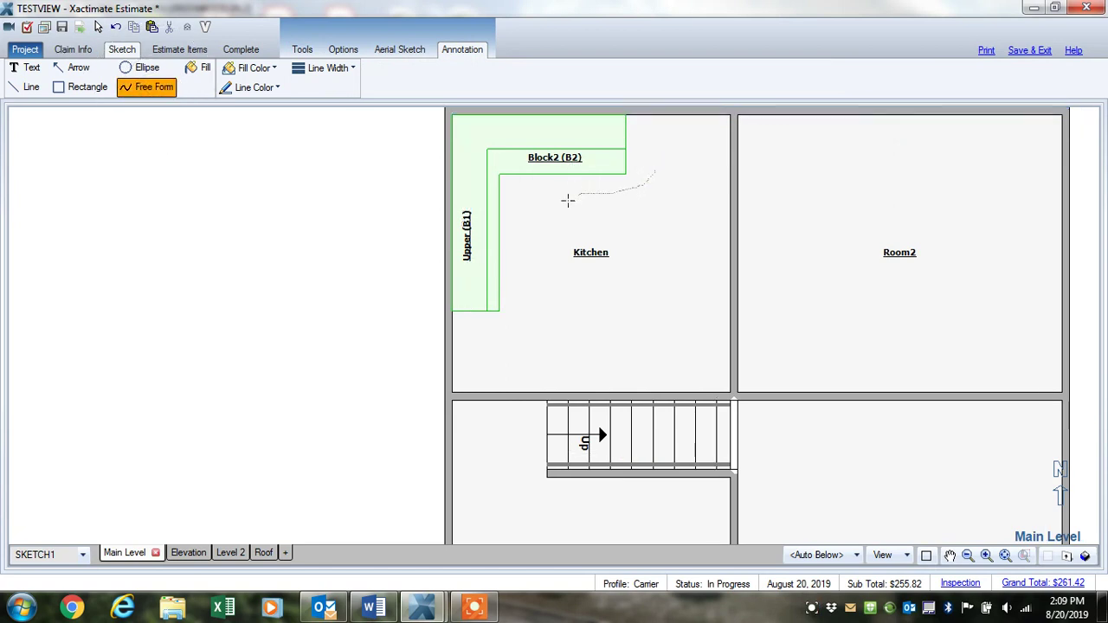
drag(568, 268, 564, 316)
drag(487, 350, 488, 349)
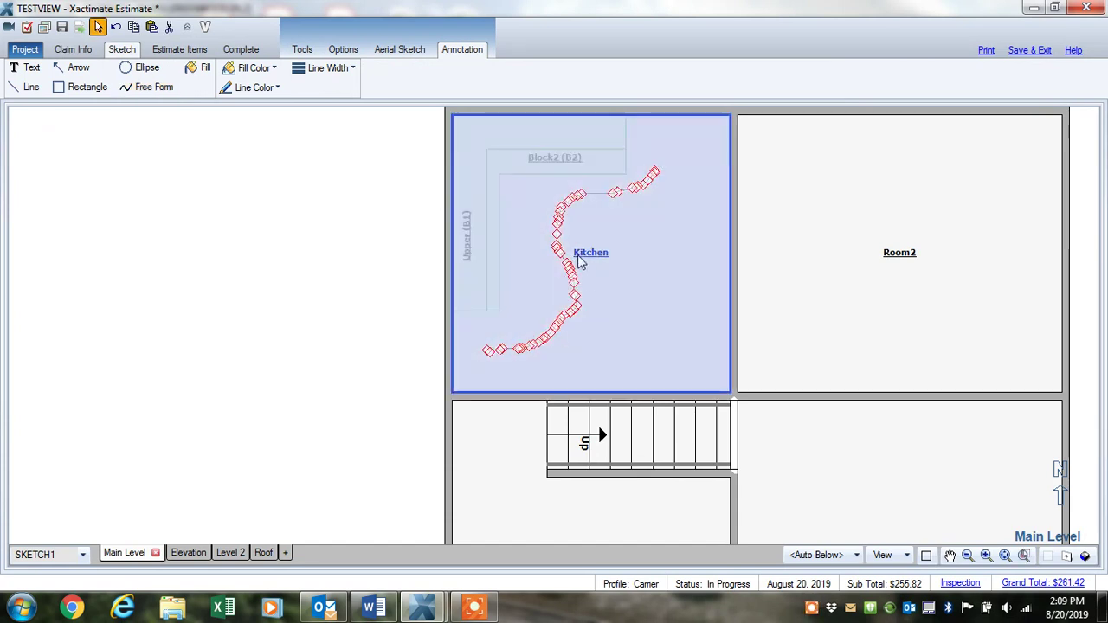
Step: Draw a small annotation rectangle just east of the Kitchen label
click(65, 92)
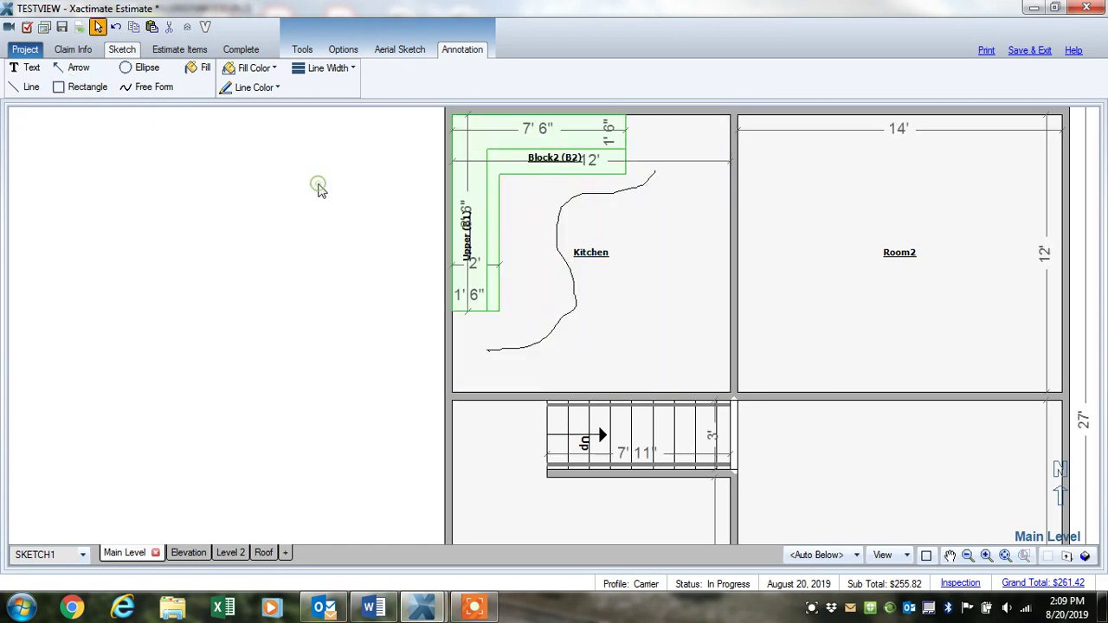
click(97, 95)
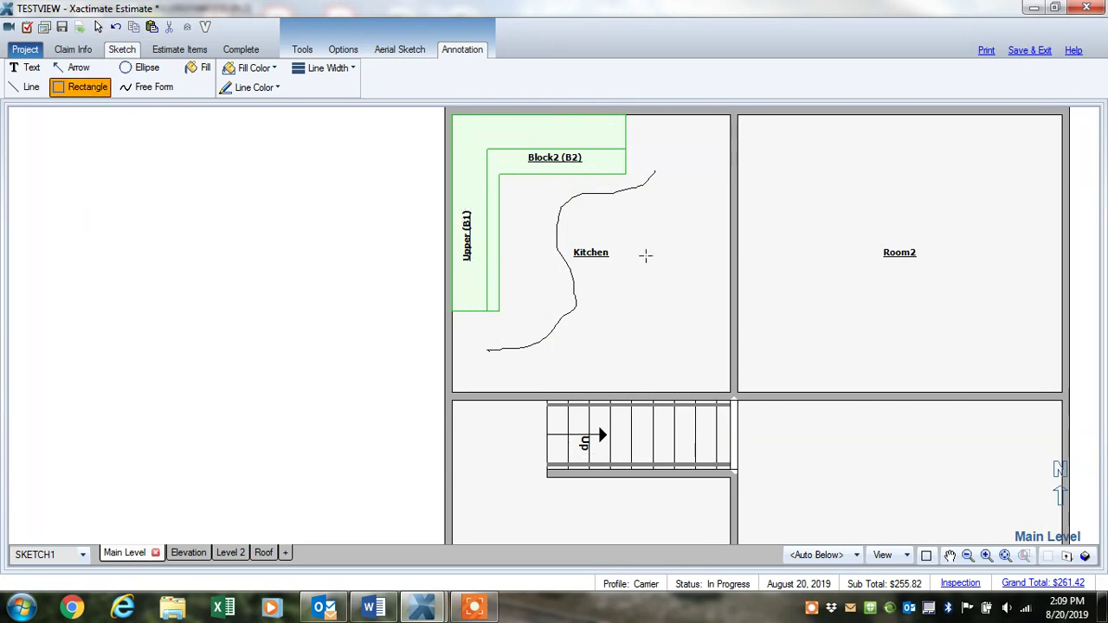
drag(614, 224, 693, 258)
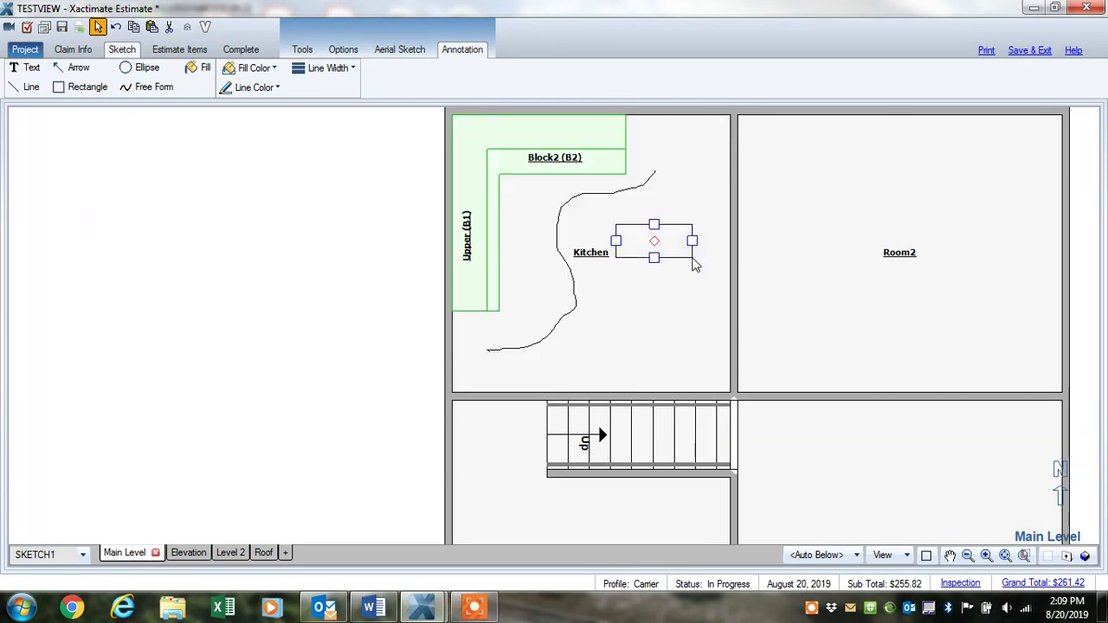
key(ctrl+v)
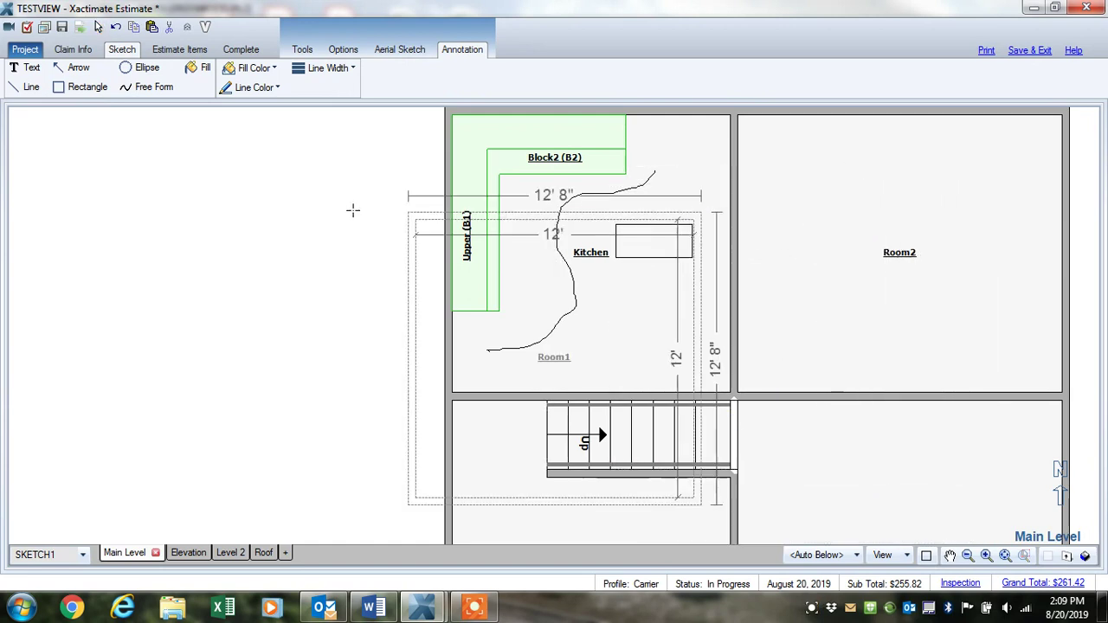
click(139, 173)
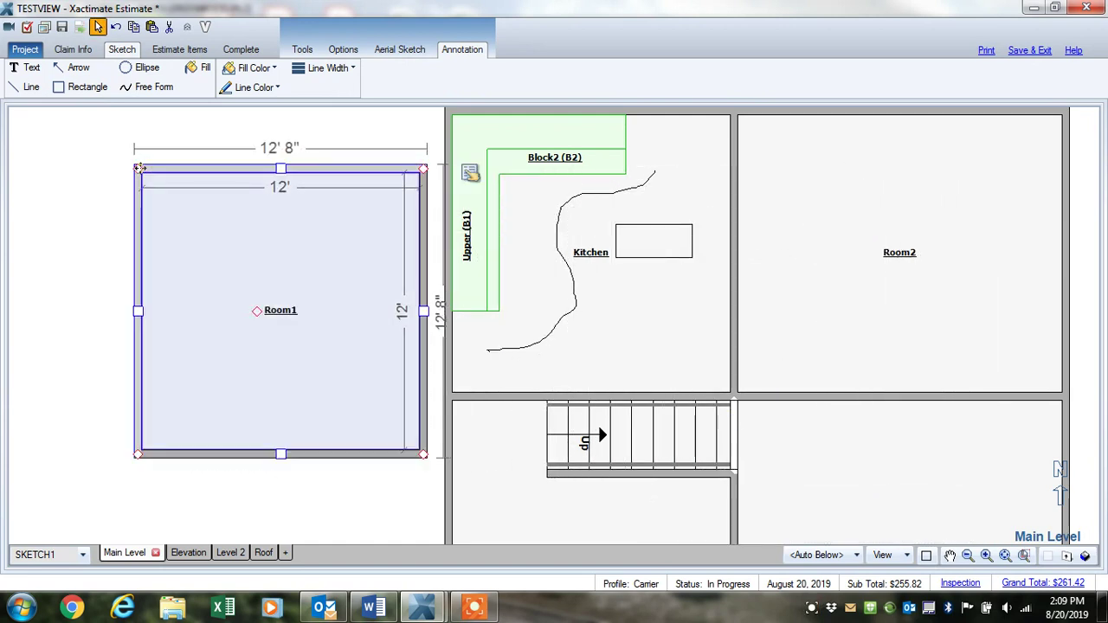
key(ctrl+z)
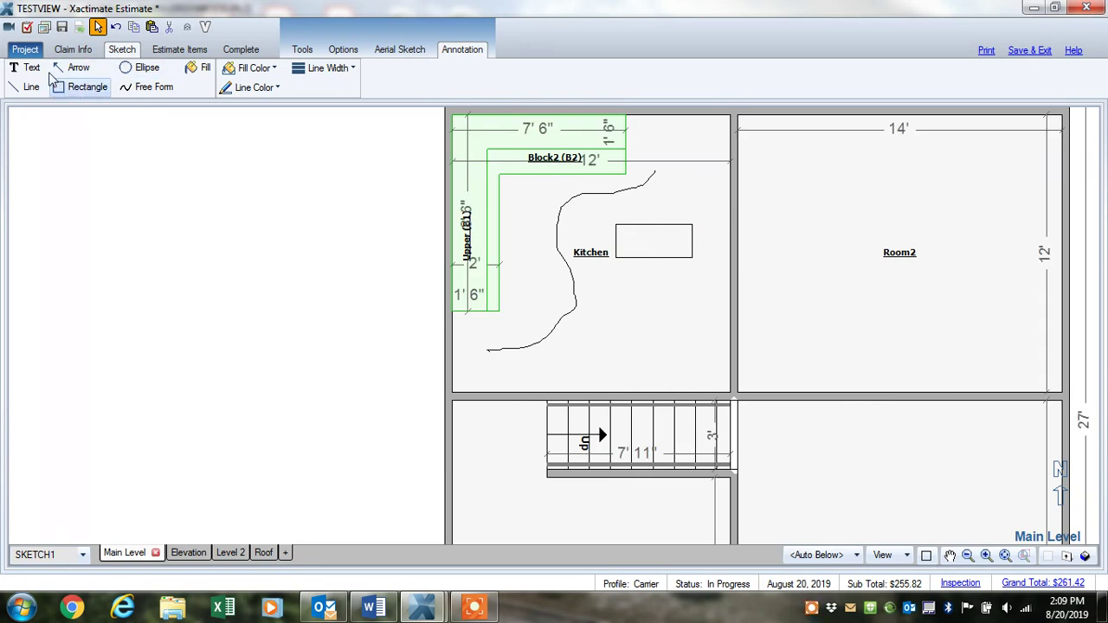
Step: Add the text annotation "Water travel" inside the small rectangle east of the Kitchen label
click(26, 69)
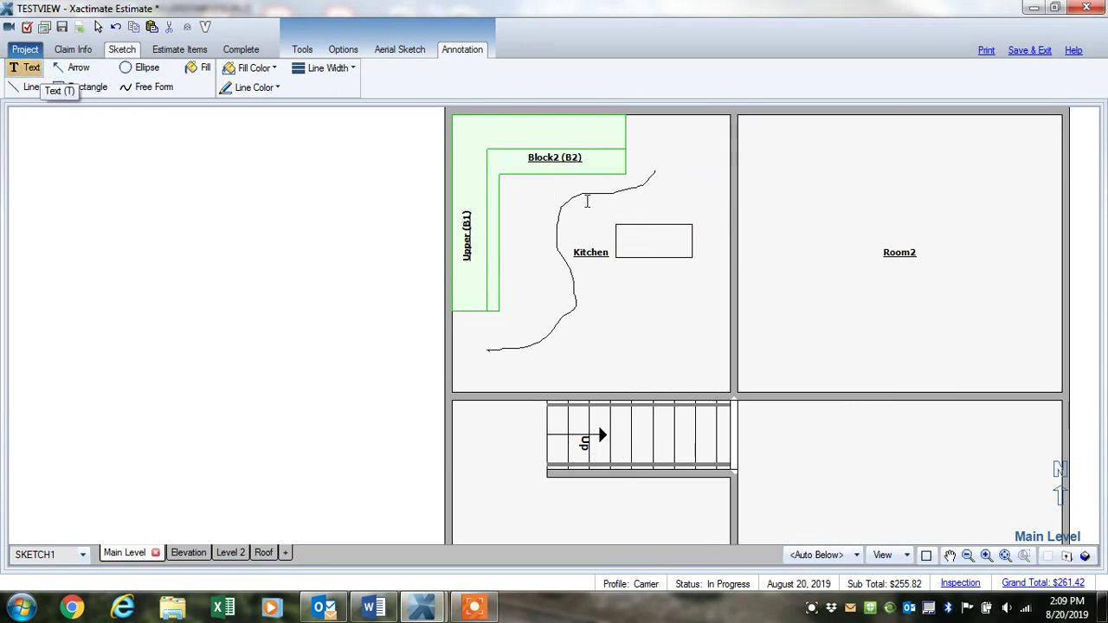
click(631, 234)
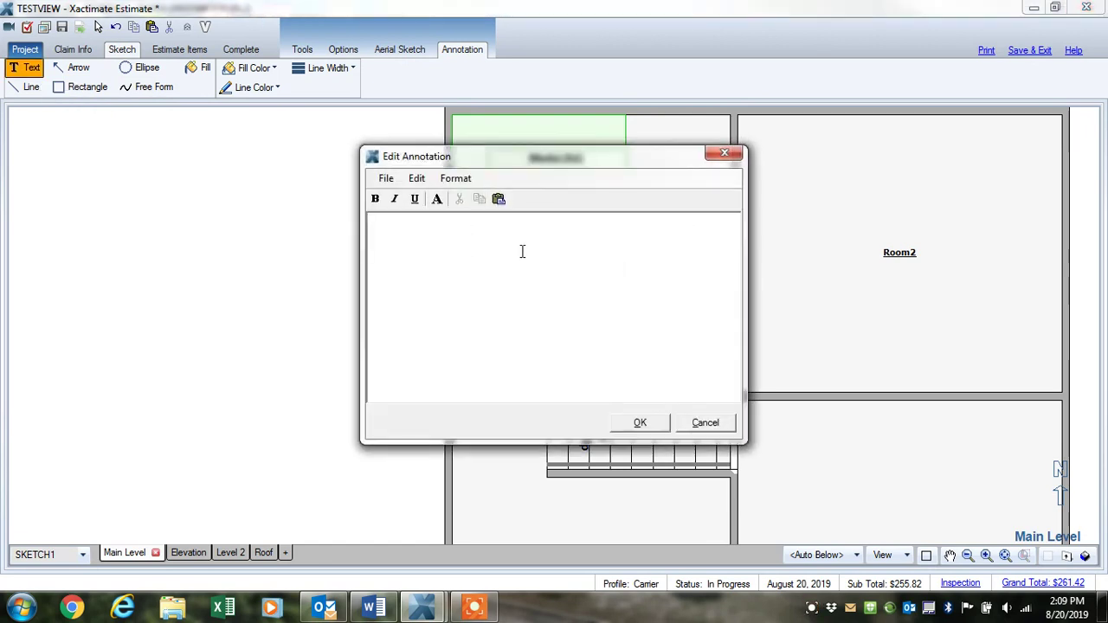
text(Water travel)
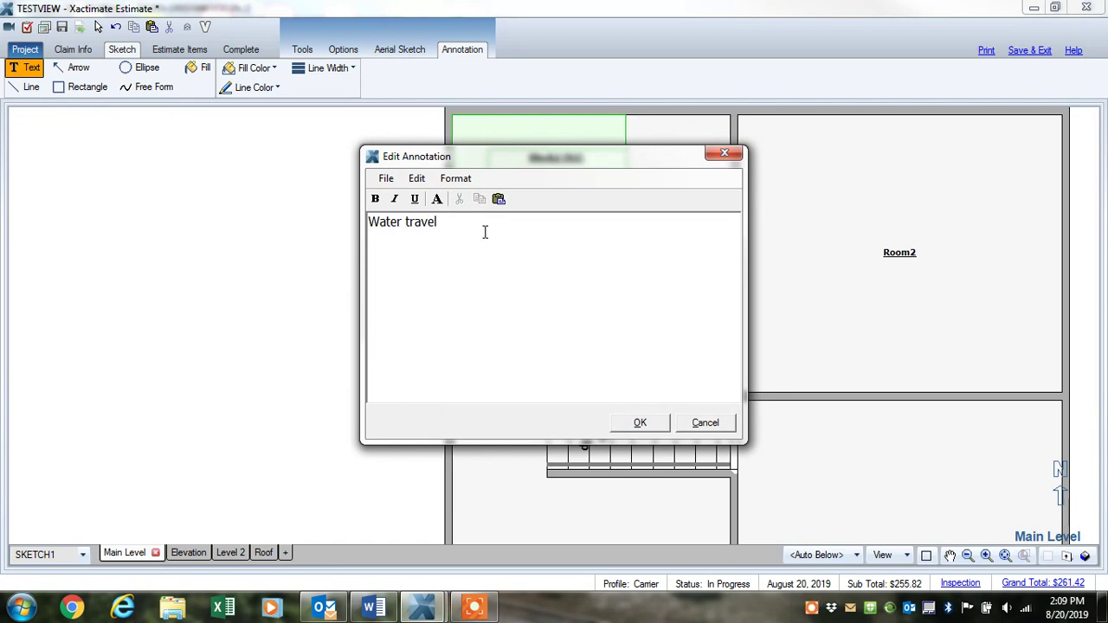
click(641, 424)
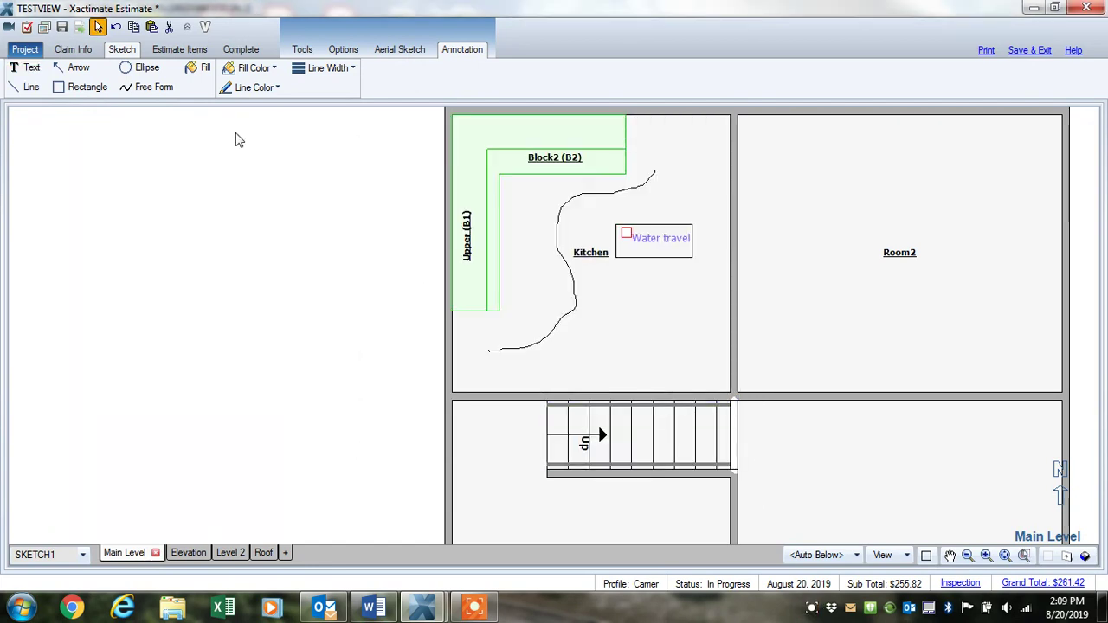
Step: Draw a short annotation arrow from the north edge of the Water travel box pointing to the curved line
click(78, 68)
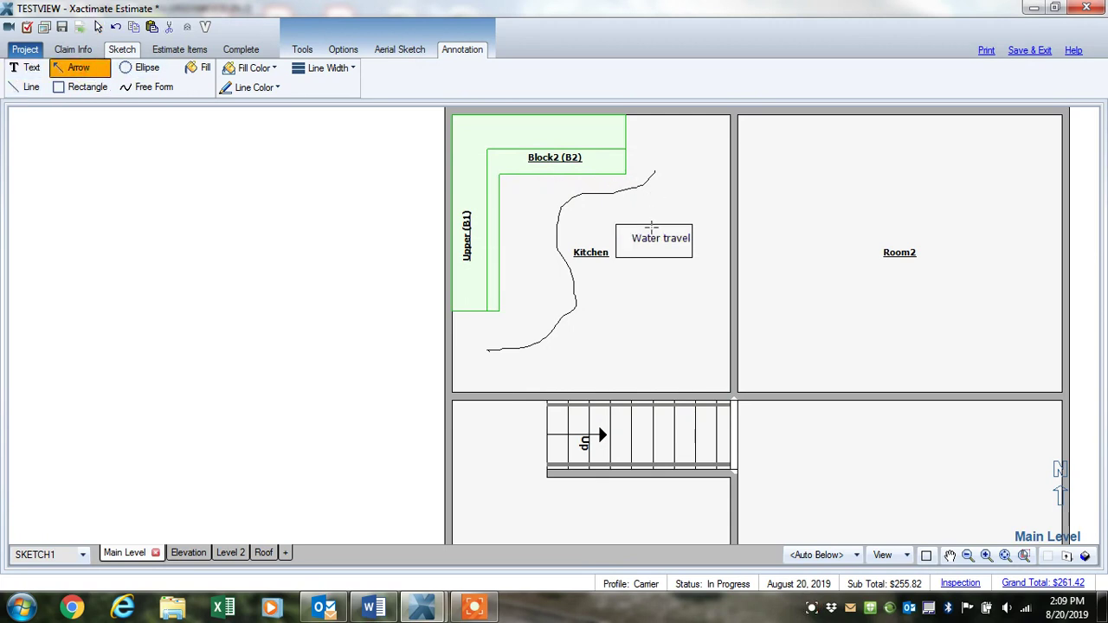
drag(634, 198, 645, 221)
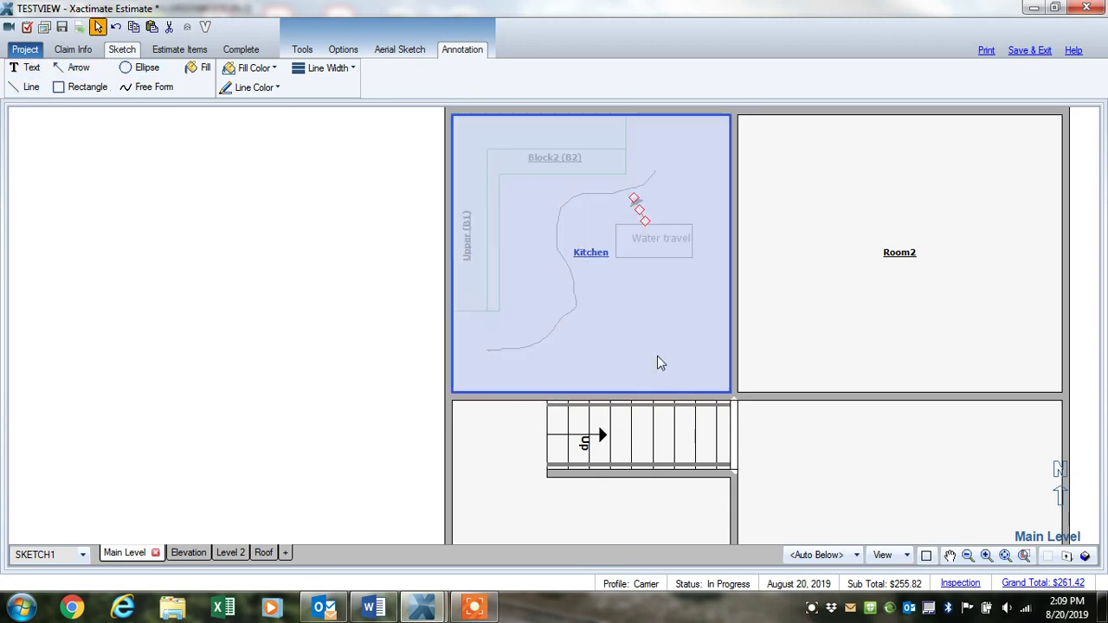
click(268, 257)
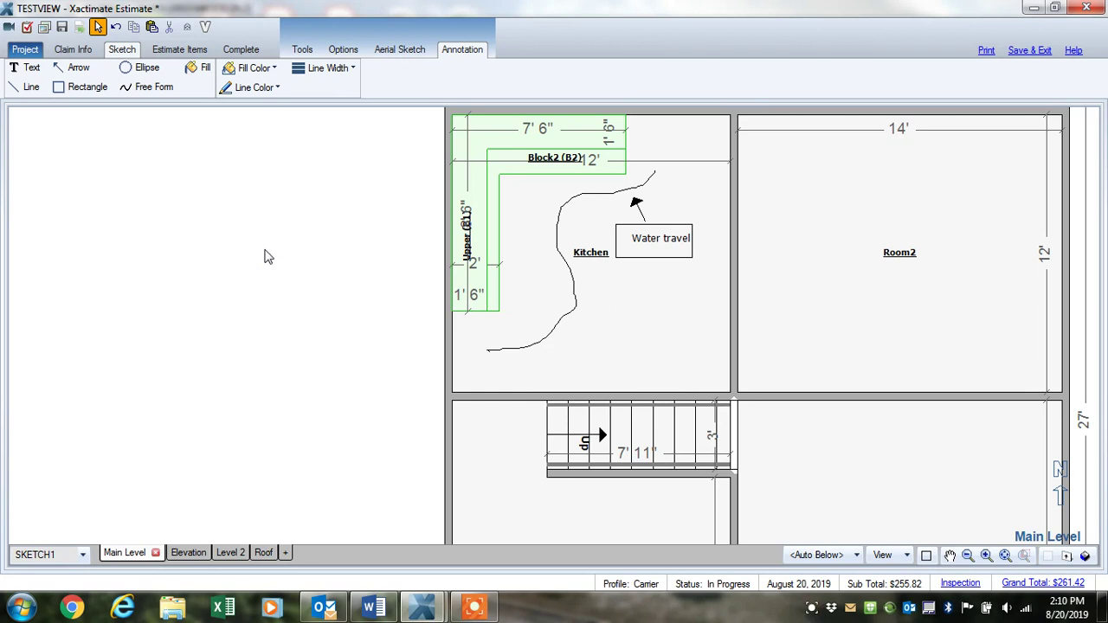
Step: Draw a reference block about 5' 2" long in the Living Room, near its east wall
scroll(268, 257, down, 3)
click(303, 50)
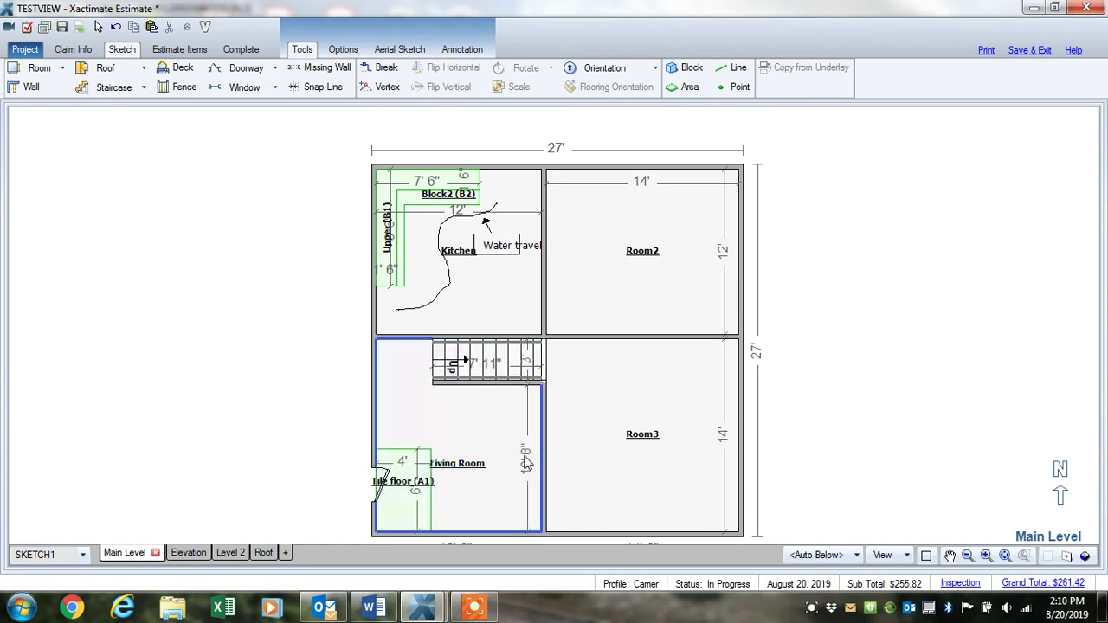
click(688, 73)
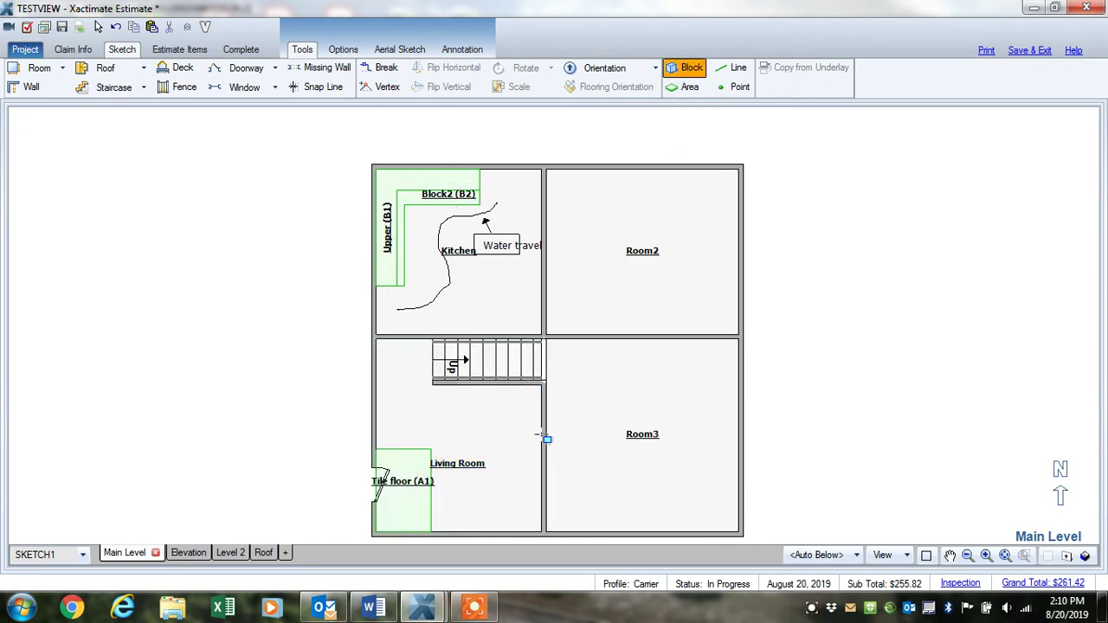
drag(545, 426, 507, 495)
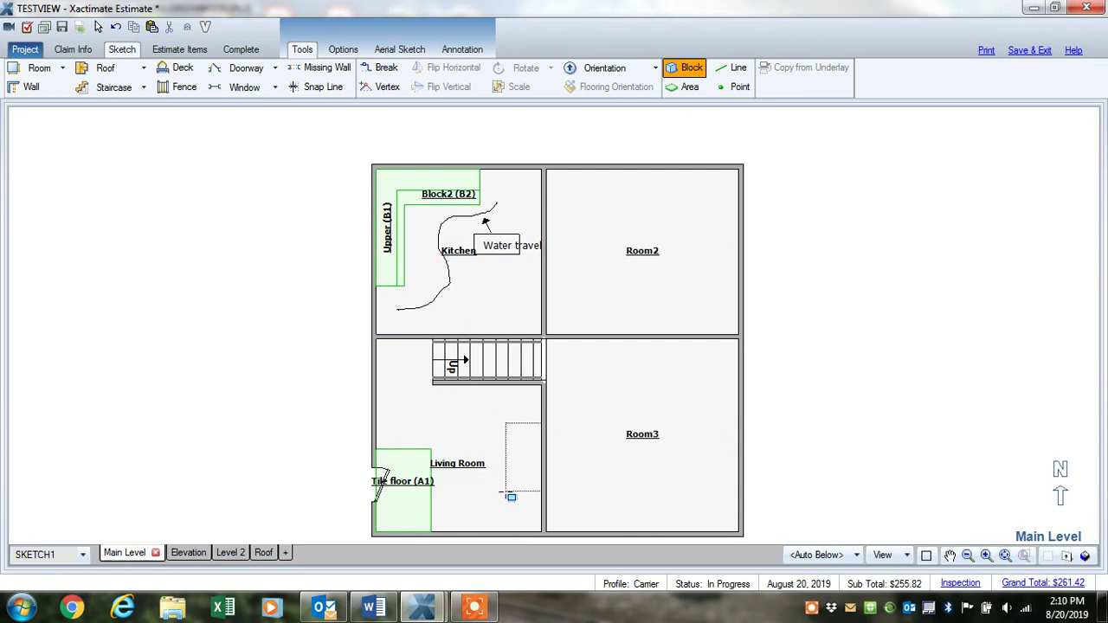
key(Escape)
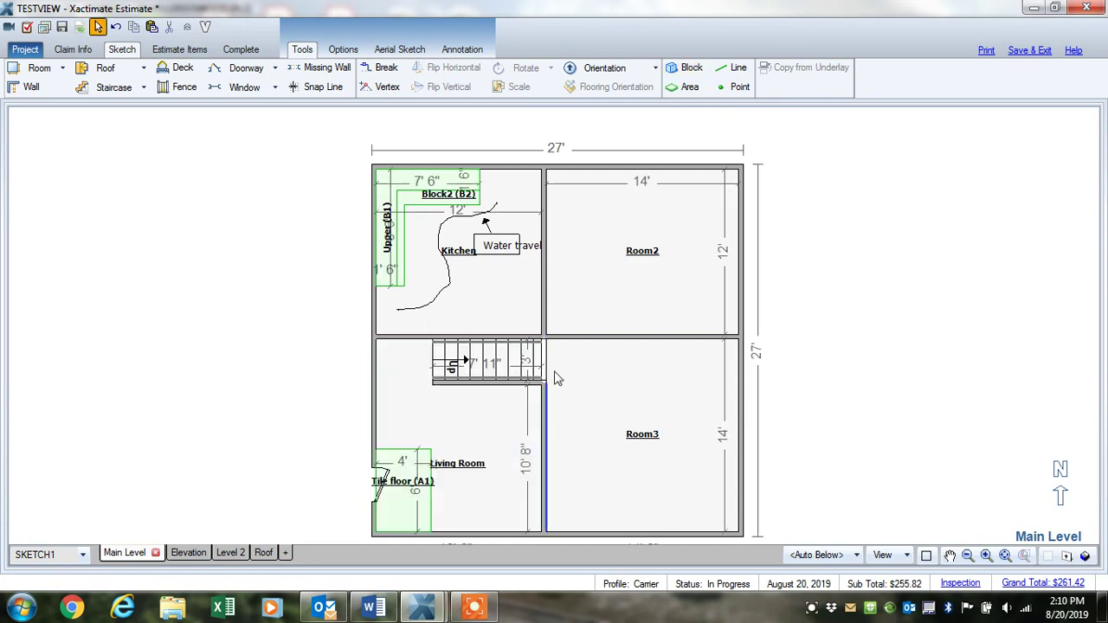
click(682, 71)
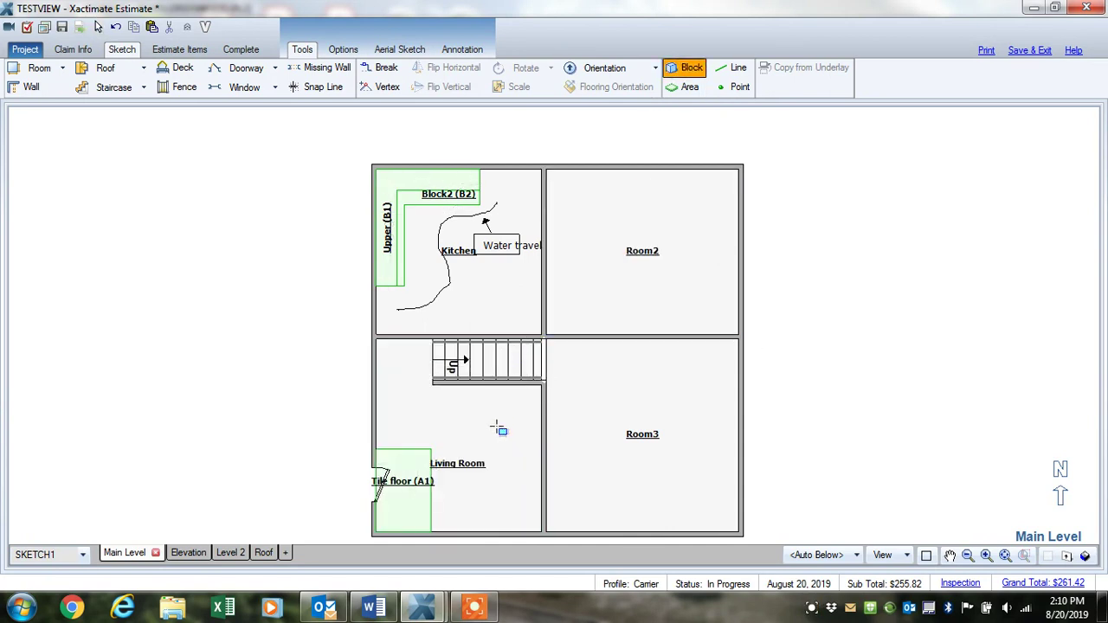
drag(496, 424, 531, 497)
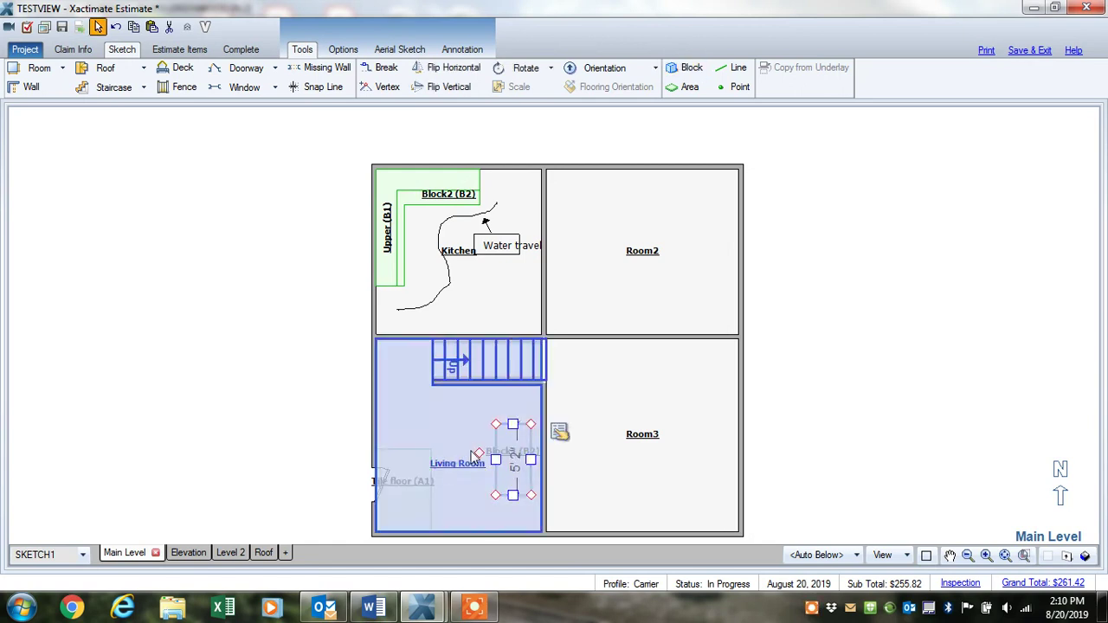
Step: Move the new Living Room block against the east wall and lengthen it to about 5' 8"
drag(480, 454, 522, 469)
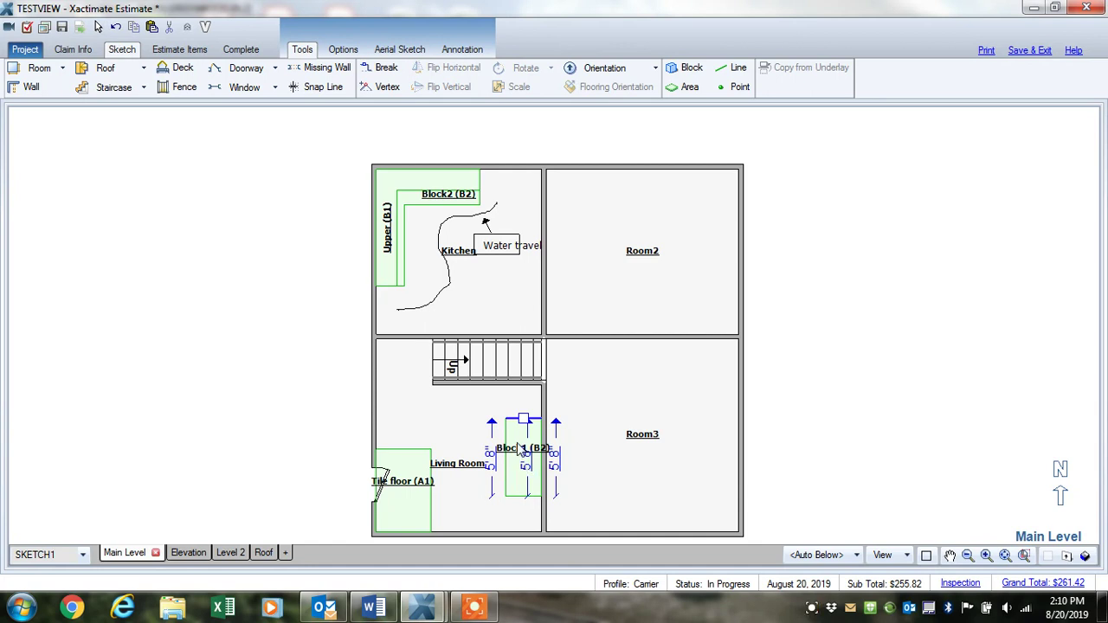
click(519, 450)
key(Escape)
key(Escape)
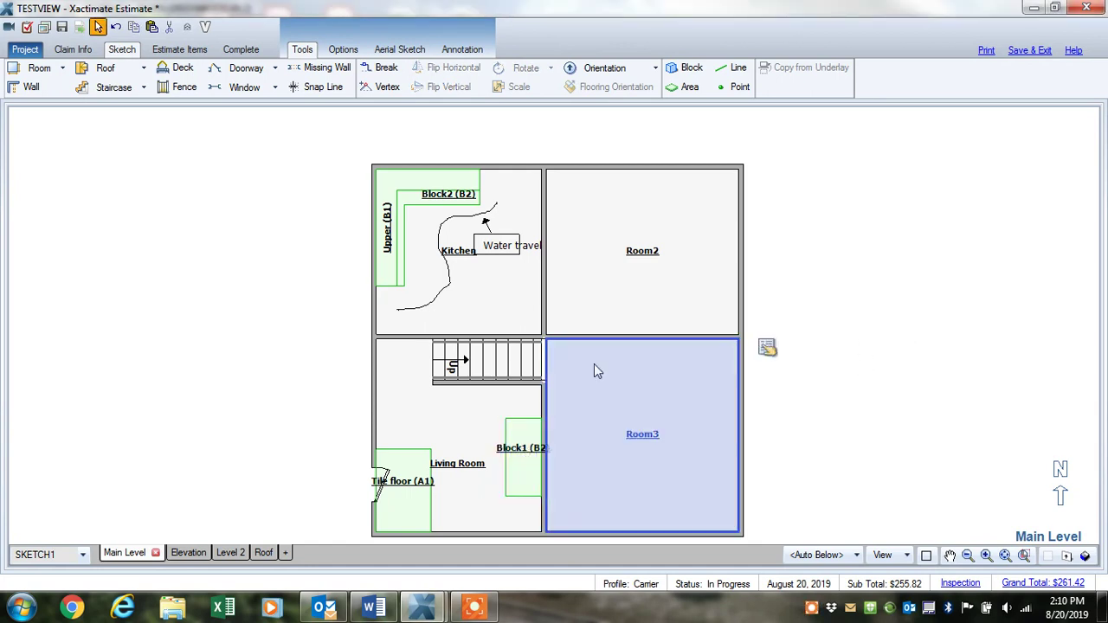
Step: Review the dimension and behavior properties of the block on the Living Room's east wall
click(524, 450)
right_click(576, 445)
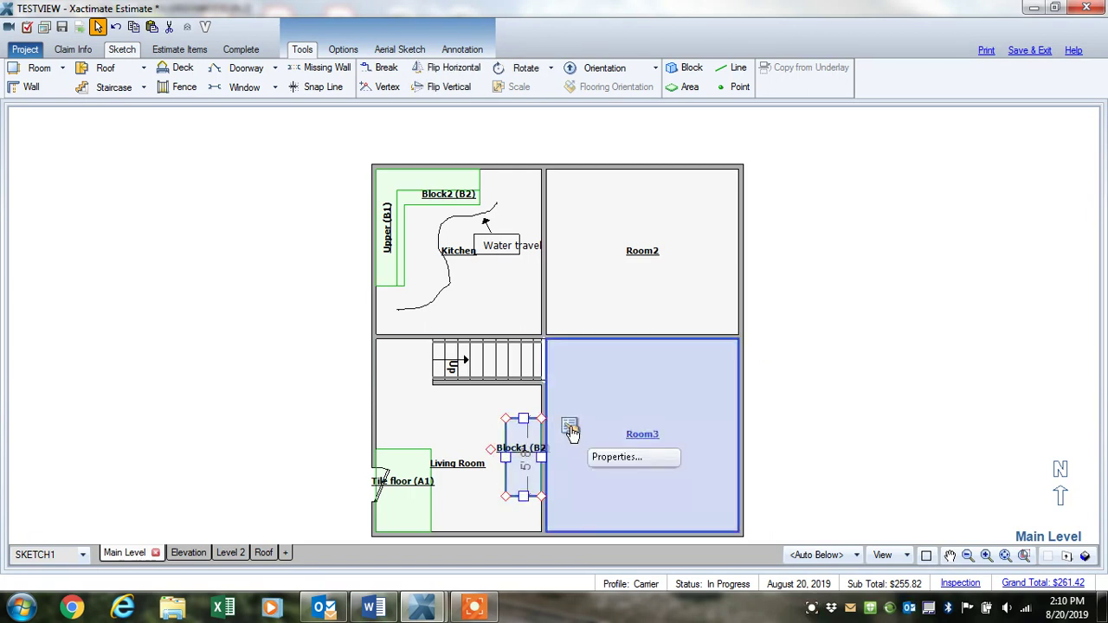
click(610, 455)
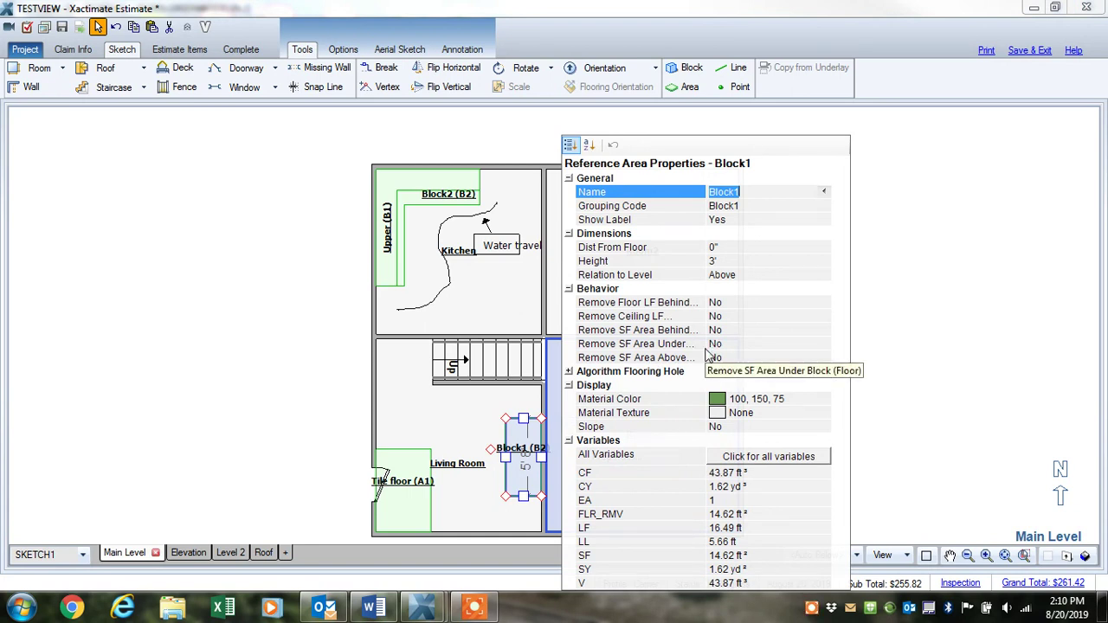
click(461, 409)
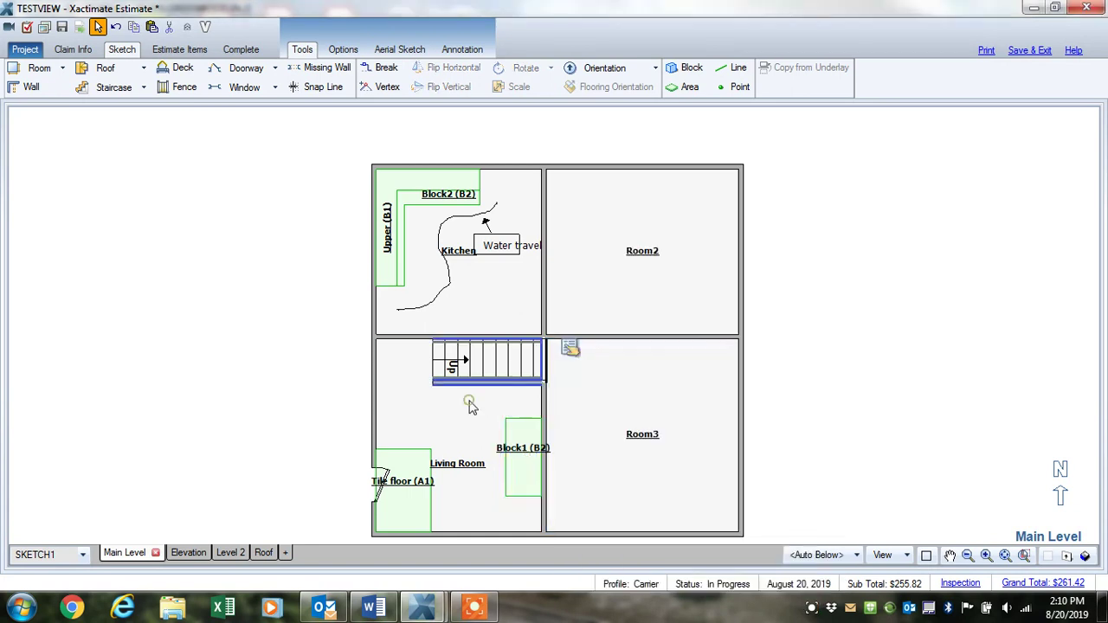
Step: Copy the east-wall block and paste the duplicate in the middle of the Living Room
click(520, 450)
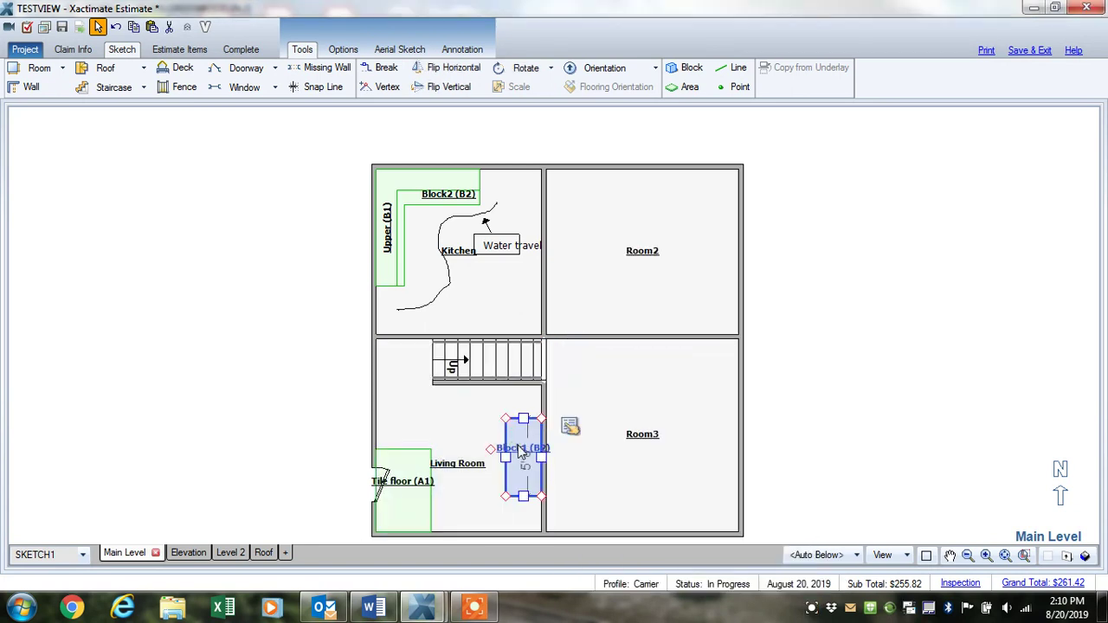
right_click(518, 450)
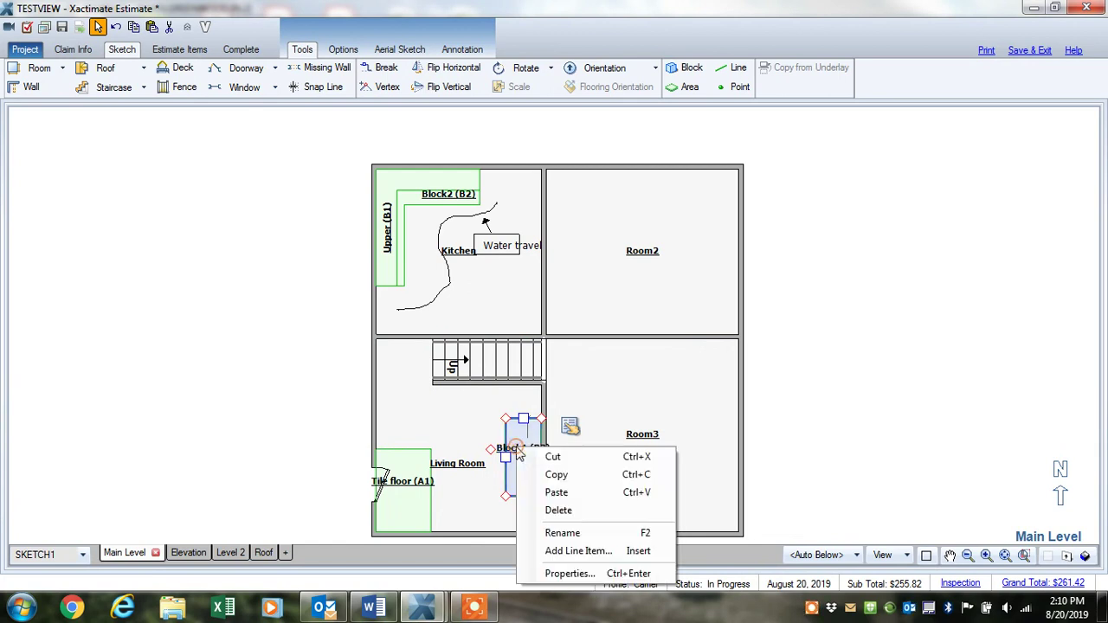
click(554, 475)
click(455, 418)
right_click(455, 415)
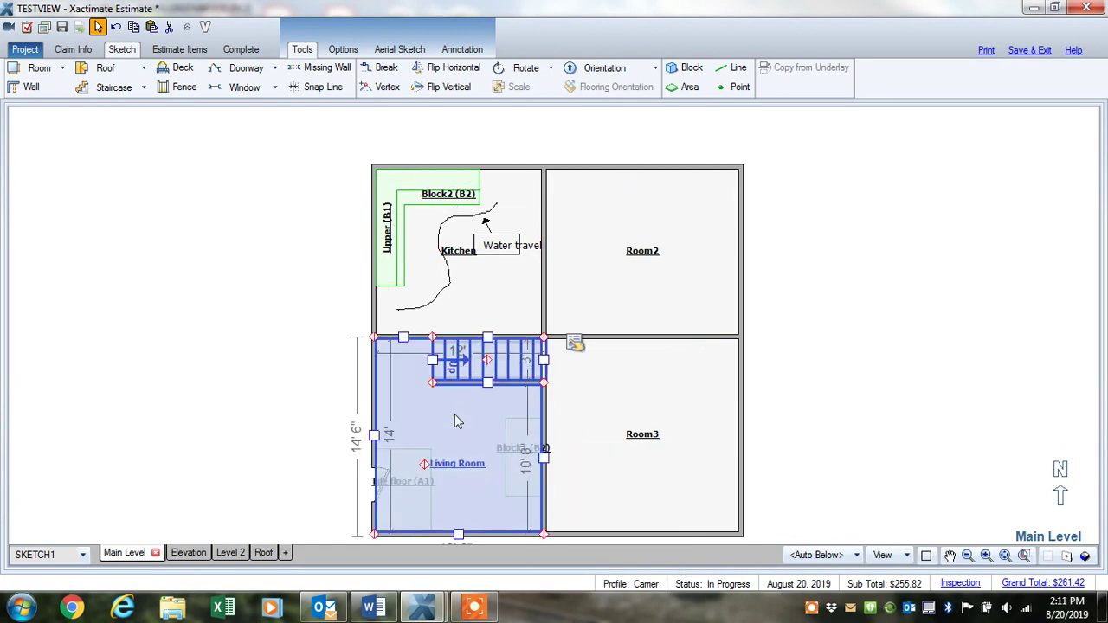
click(500, 422)
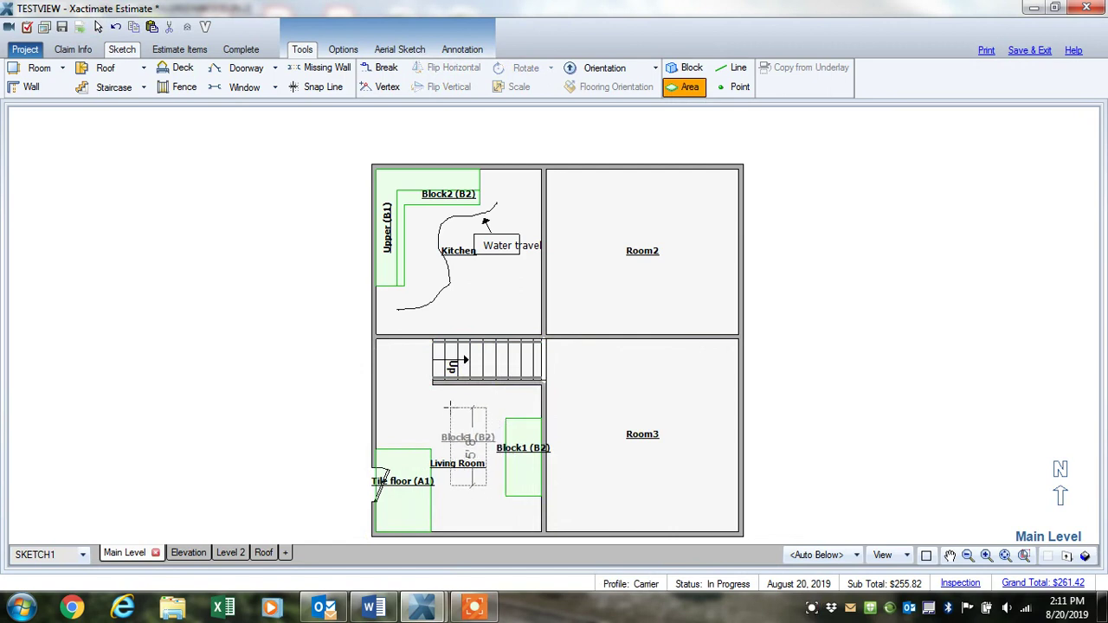
click(467, 417)
Step: Shrink the duplicated block to about 1' 11" wide by 3' 9" long
click(470, 420)
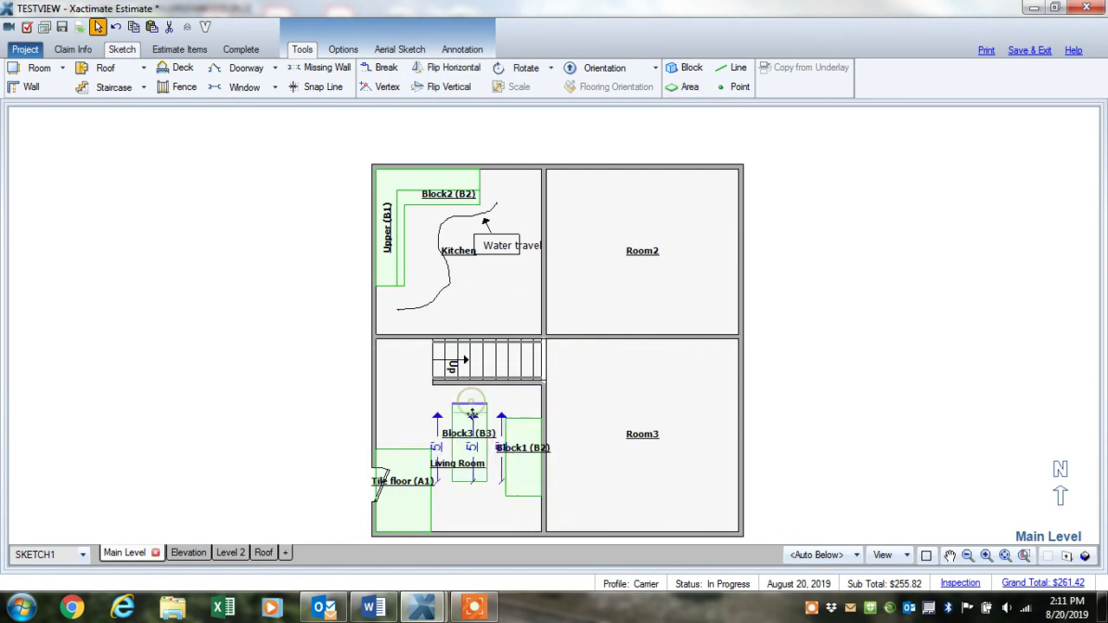
drag(472, 423, 468, 474)
click(467, 474)
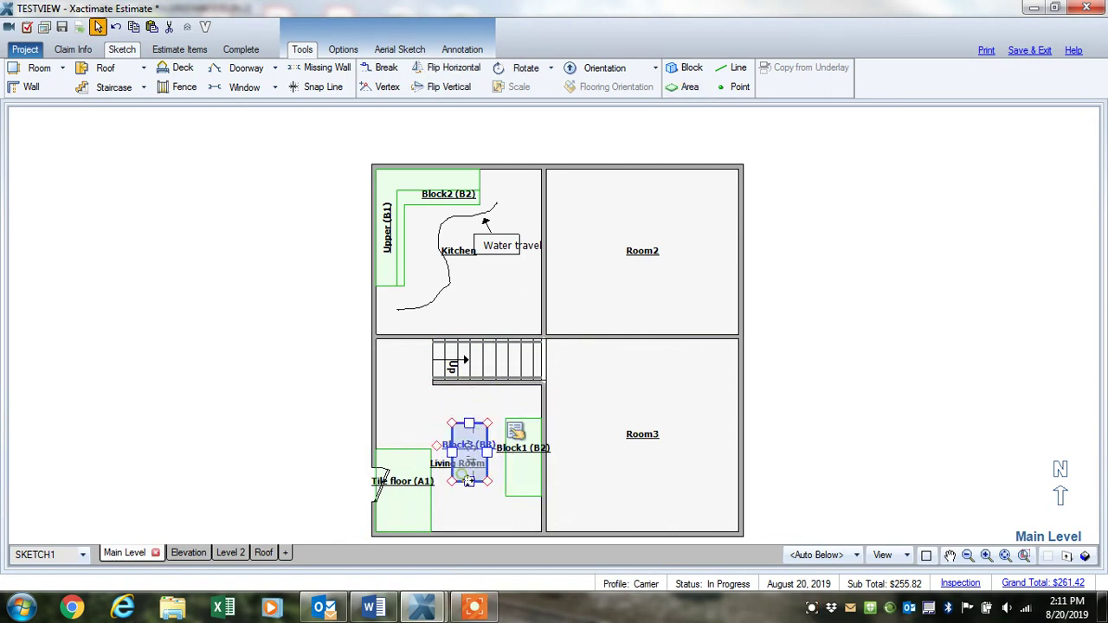
click(467, 473)
click(454, 450)
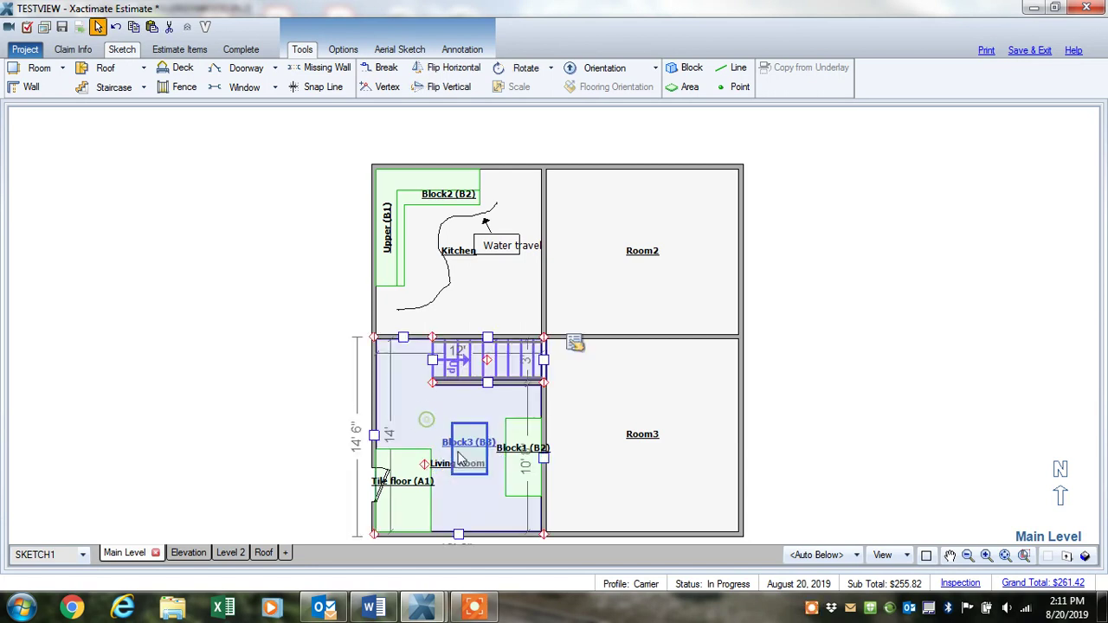
click(451, 447)
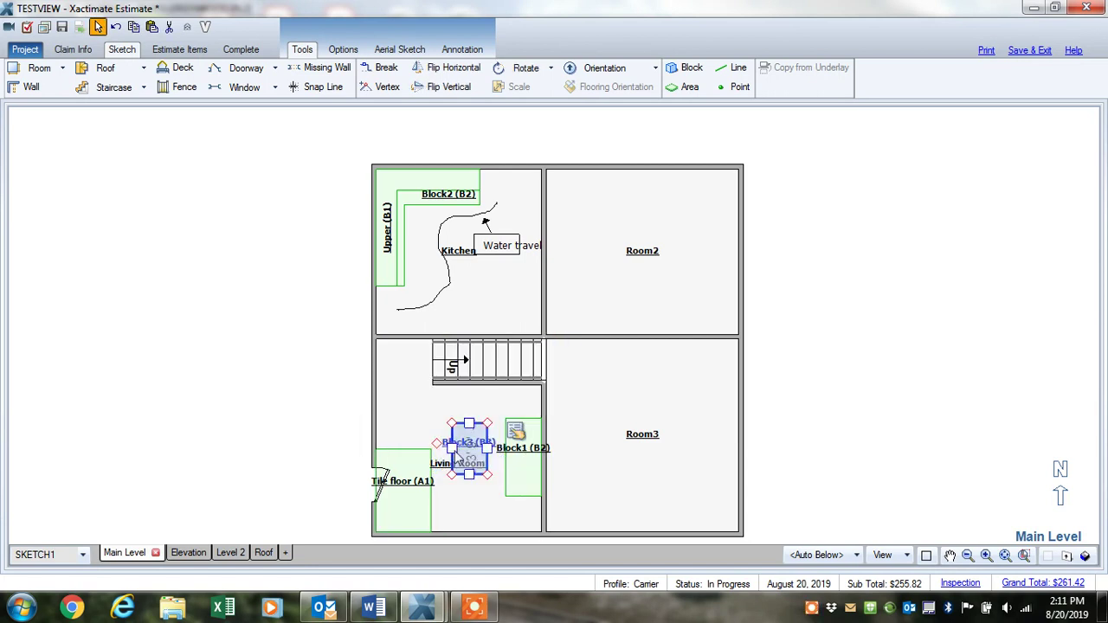
click(461, 450)
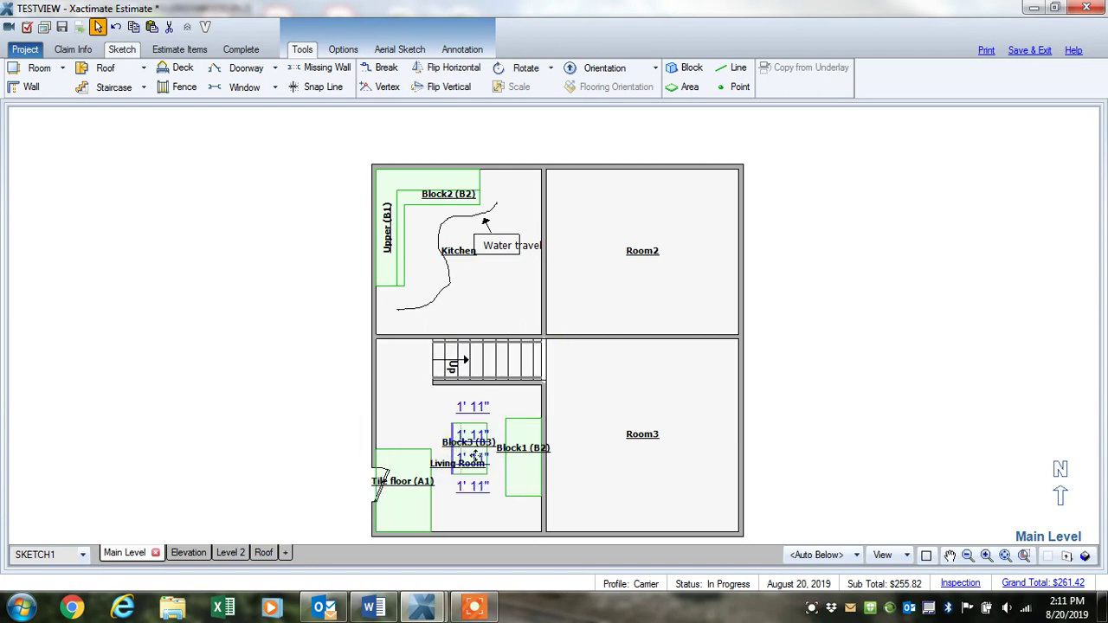
click(484, 456)
Step: Move the smaller block onto the larger Living Room block, flush against the east wall
scroll(483, 457, up, 2)
click(463, 437)
click(430, 433)
drag(431, 433, 541, 454)
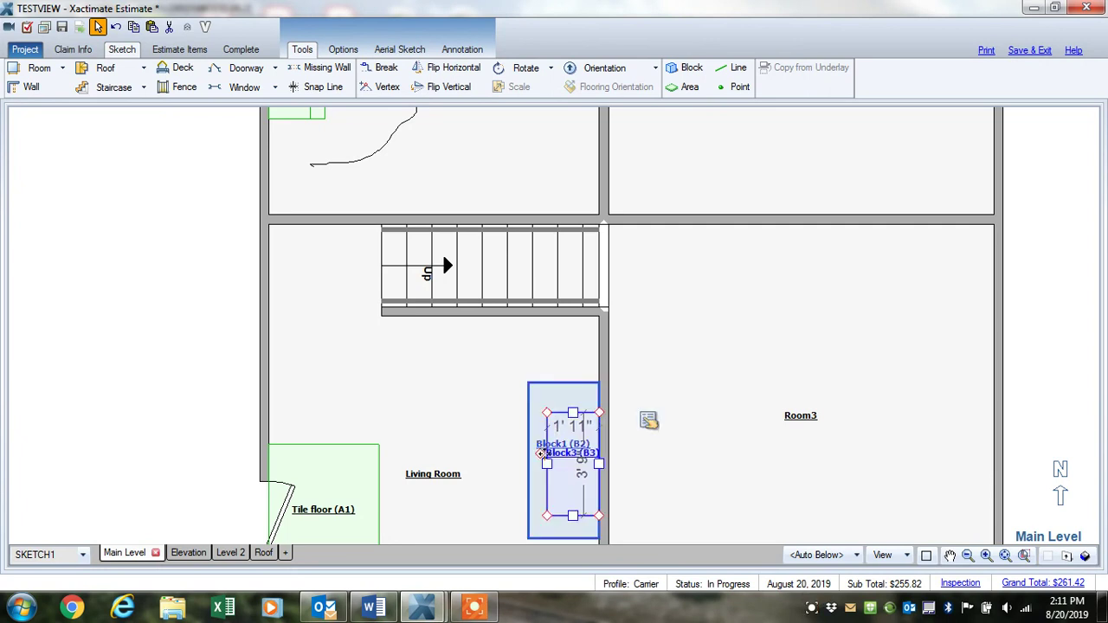
Step: Set the smaller block's distance from floor to 3' and its height to 24
click(648, 421)
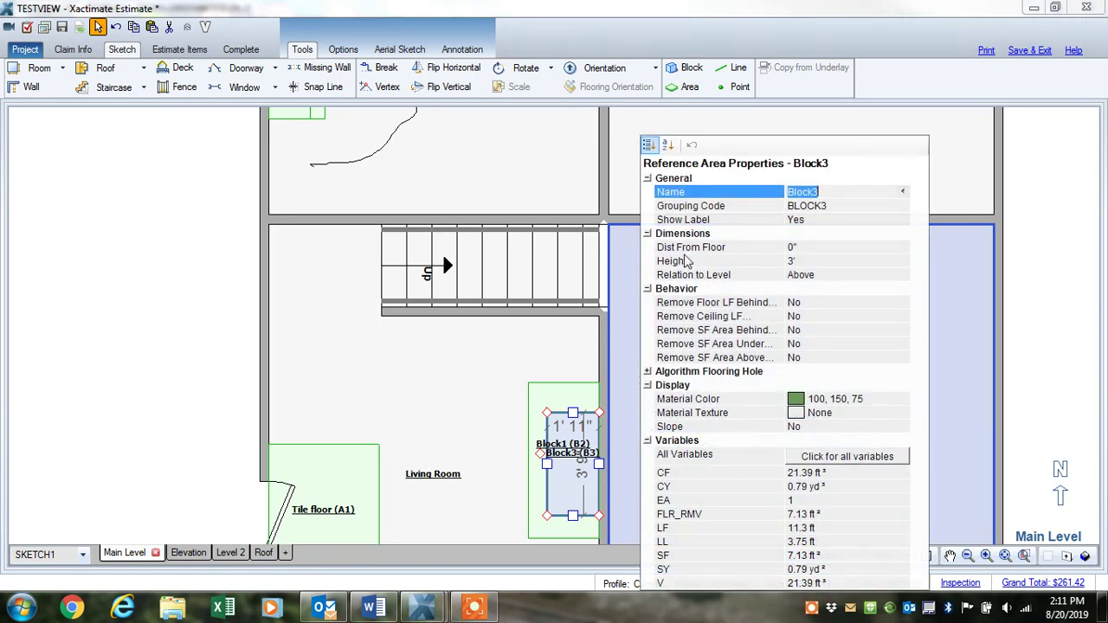
click(795, 248)
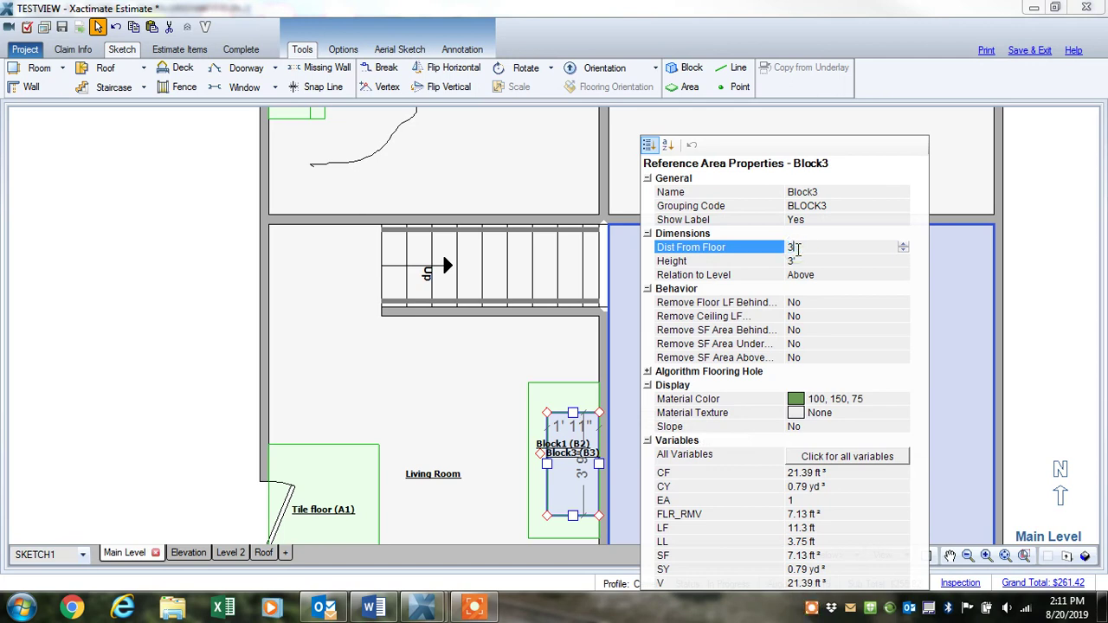
click(794, 261)
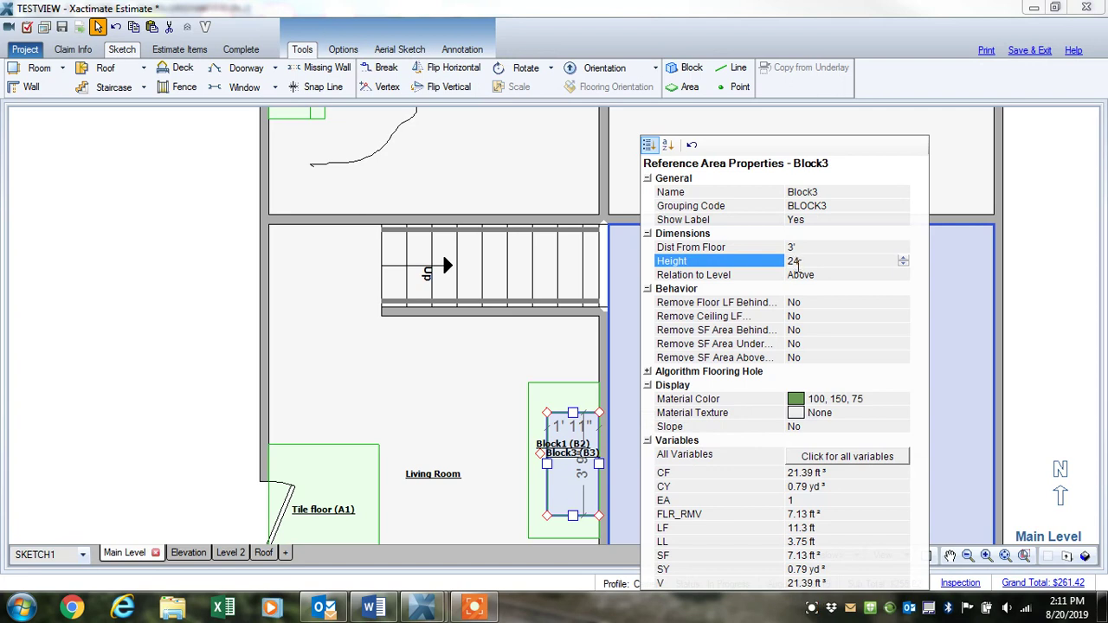
click(541, 356)
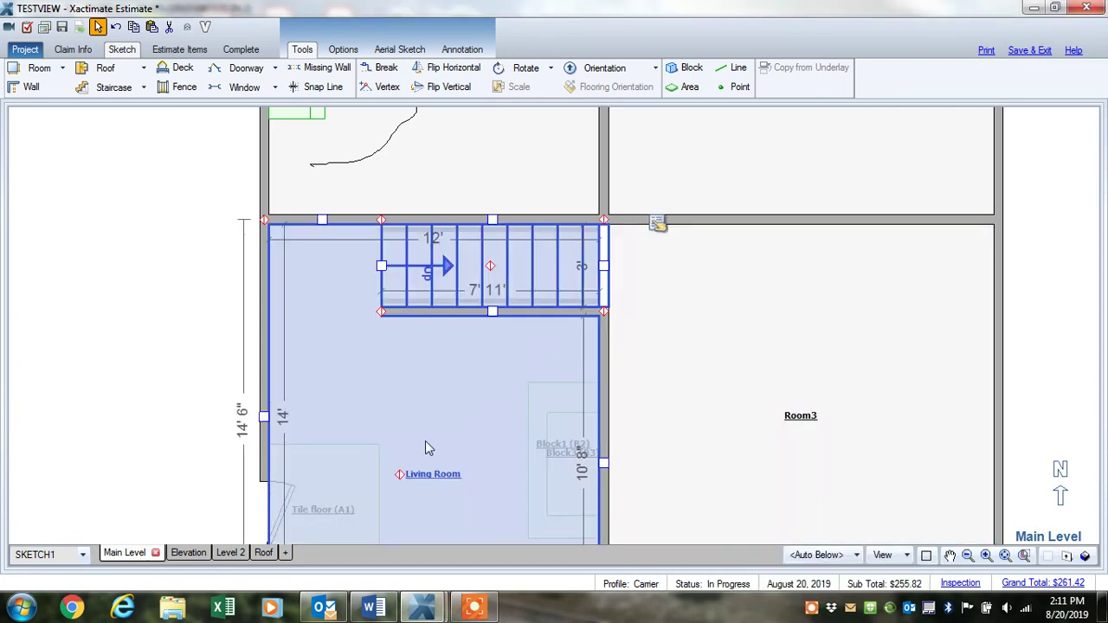
Step: Display the main level in 3D and examine the stacked Living Room blocks from an oblique angle
key(F3)
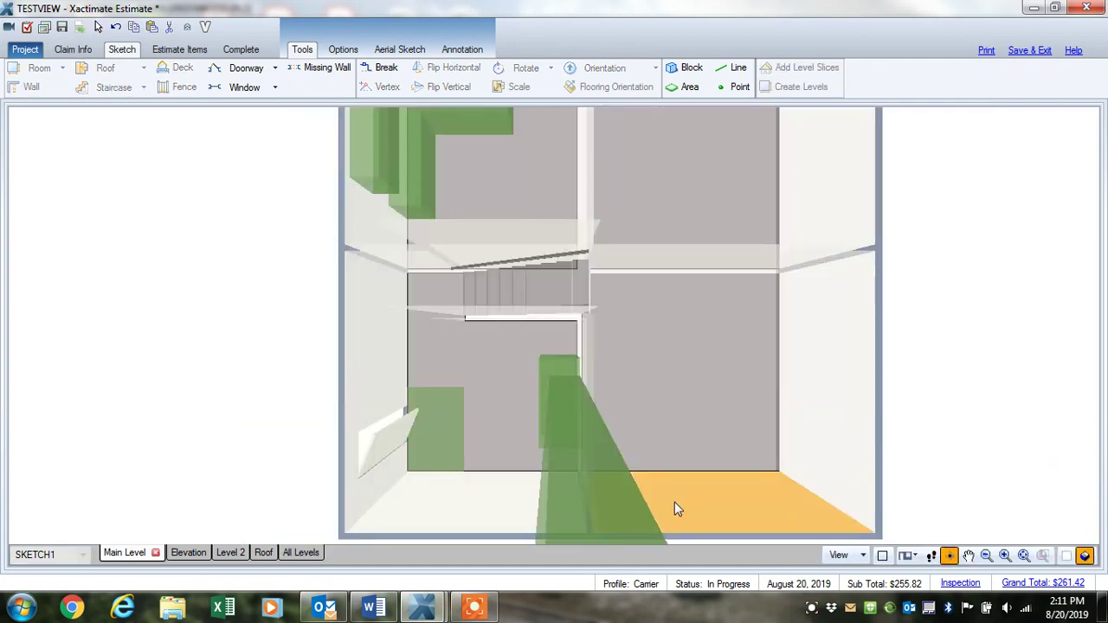
drag(674, 503, 762, 424)
scroll(750, 364, down, 10)
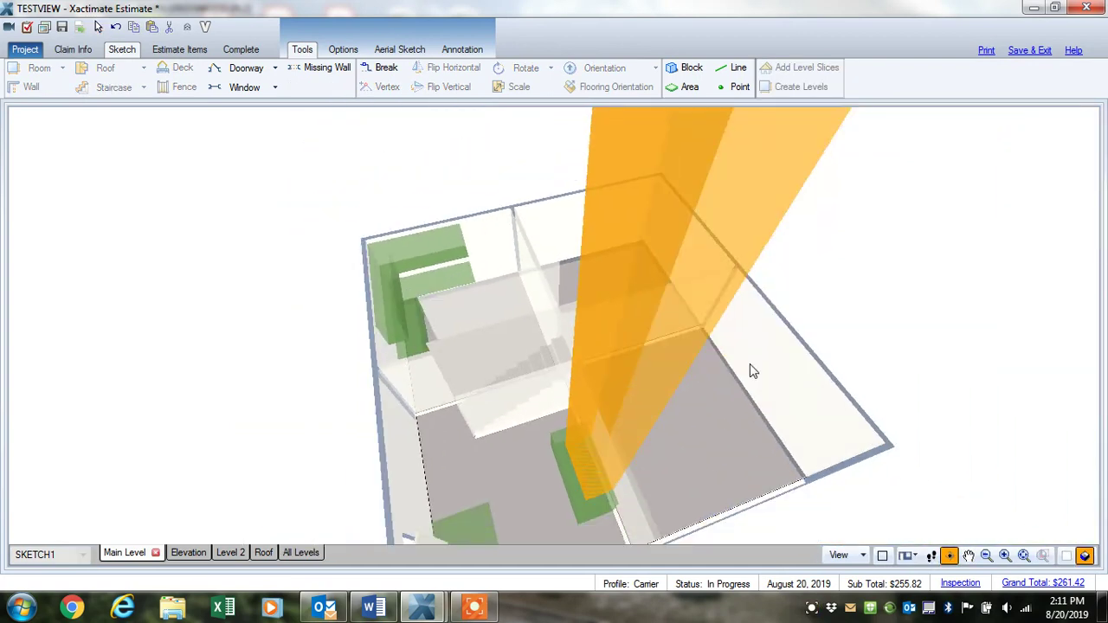
drag(747, 365, 600, 397)
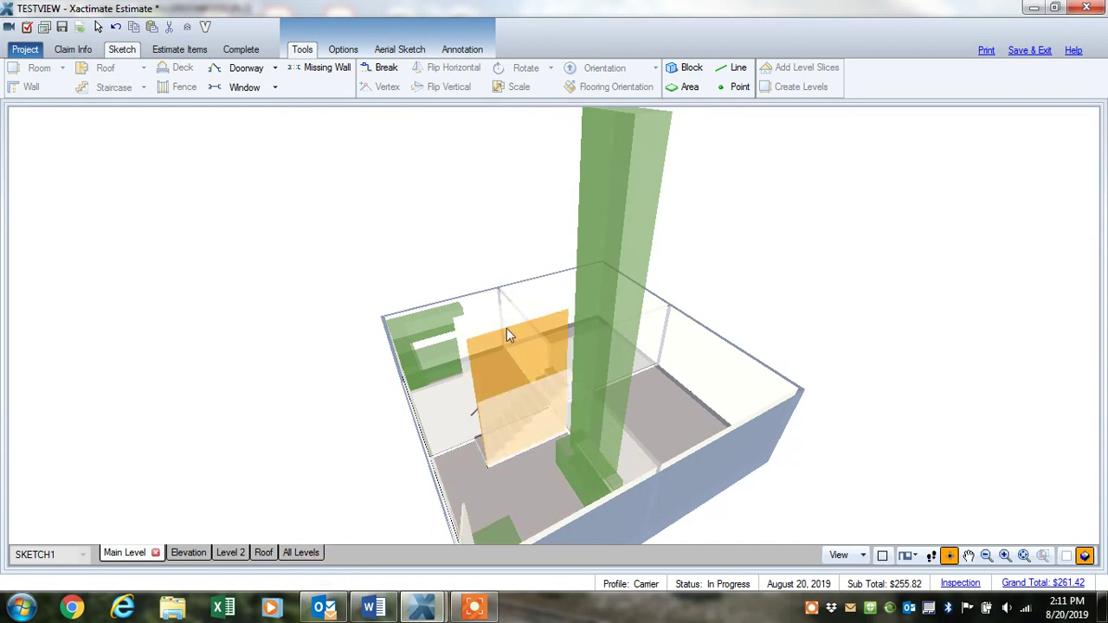
Step: Display all levels in 3D, check how the tall block rises through the roof, and return to the main level plan
click(308, 553)
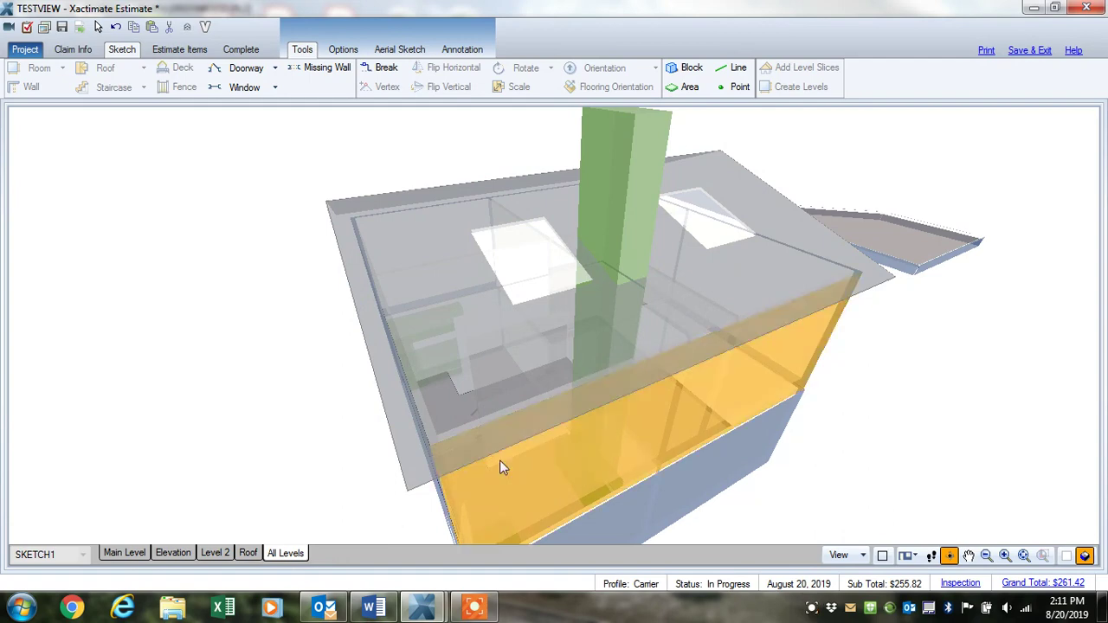
drag(378, 496, 465, 341)
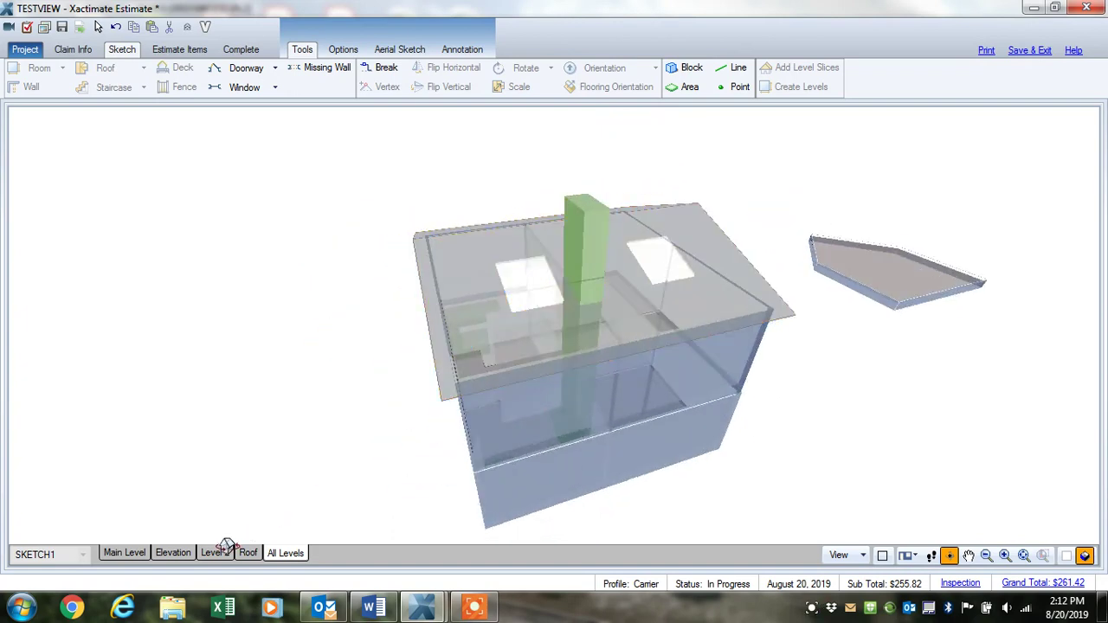
click(124, 552)
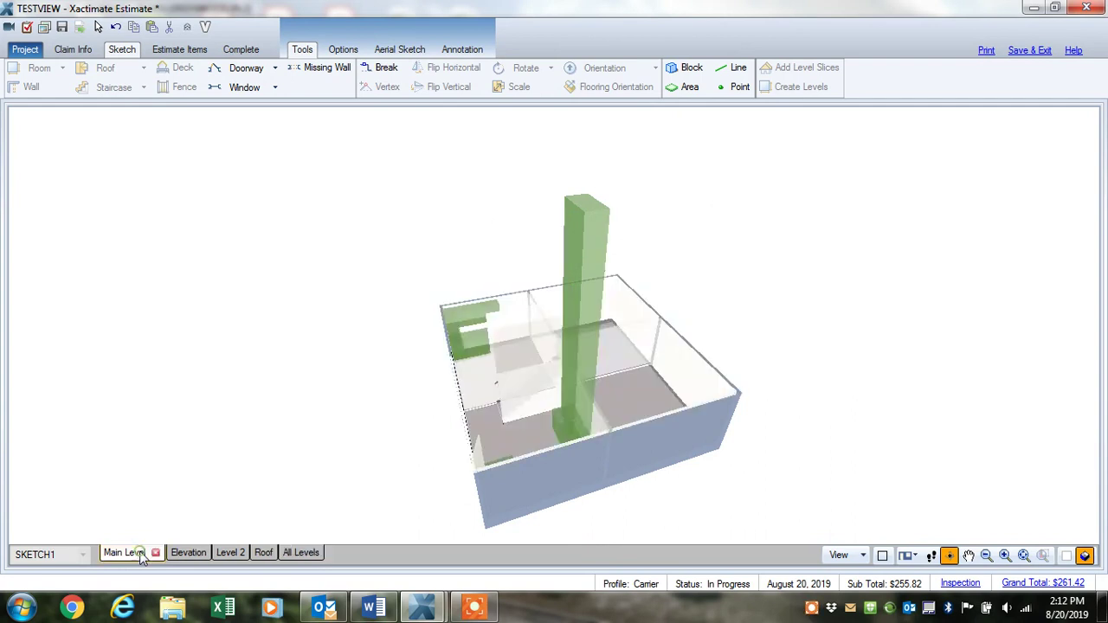
click(235, 539)
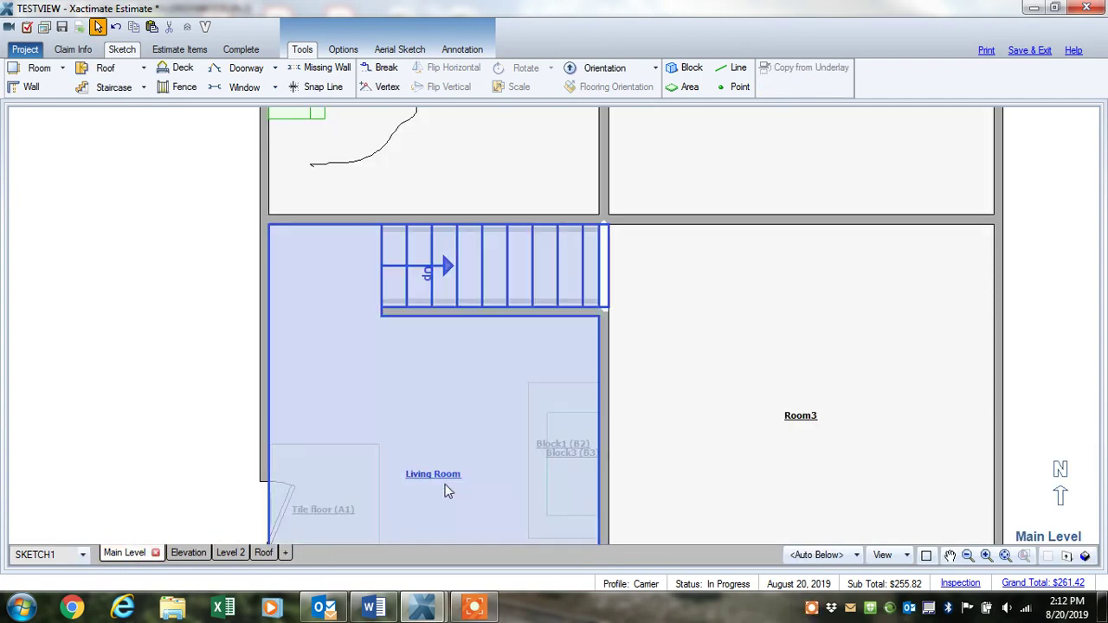
Step: Compare the brick textures for the smaller, tall Living Room block and apply brck01S as its material texture
click(542, 462)
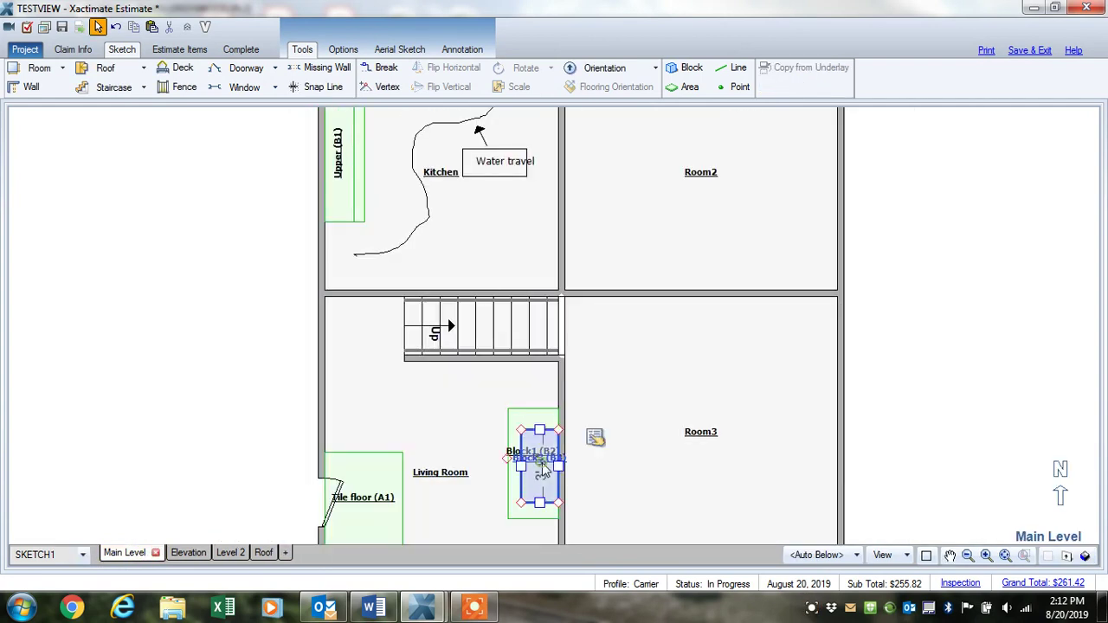
click(596, 438)
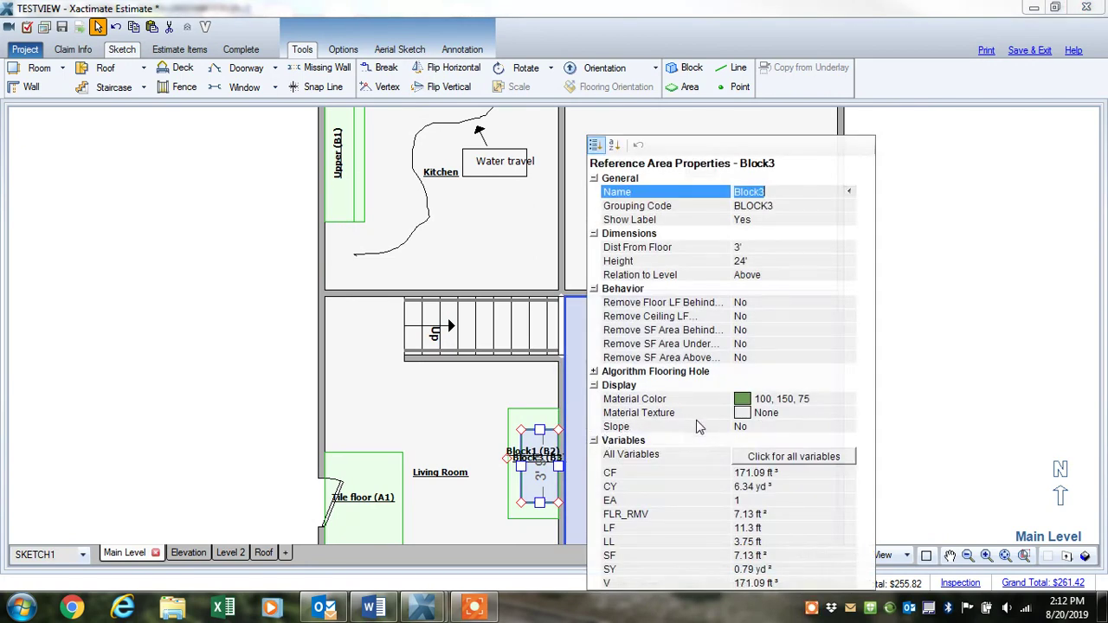
click(742, 416)
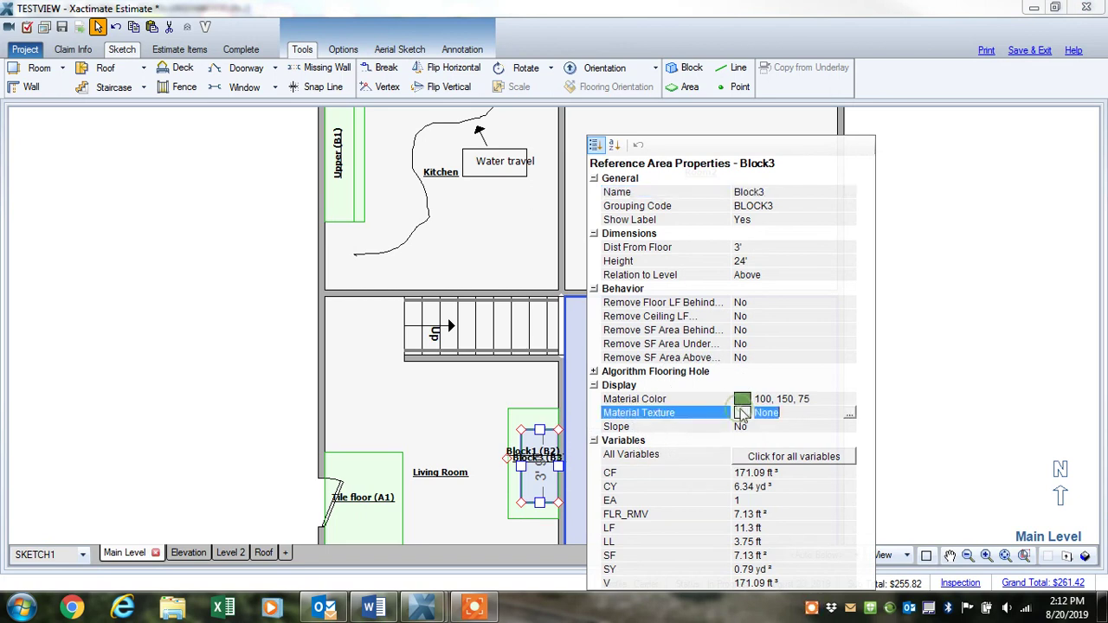
click(851, 417)
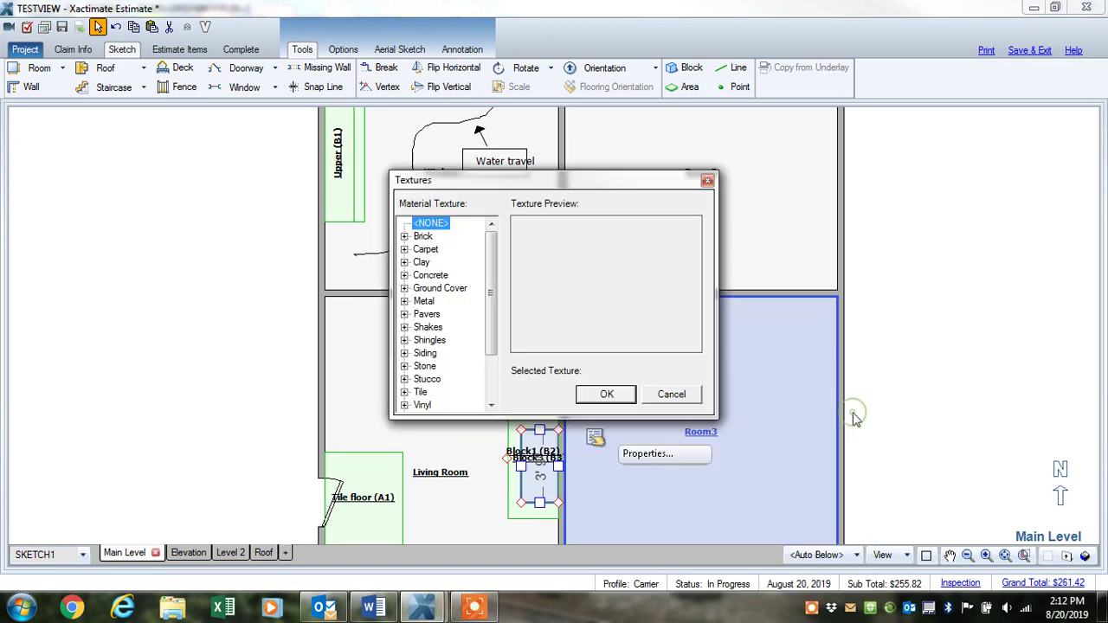
click(423, 239)
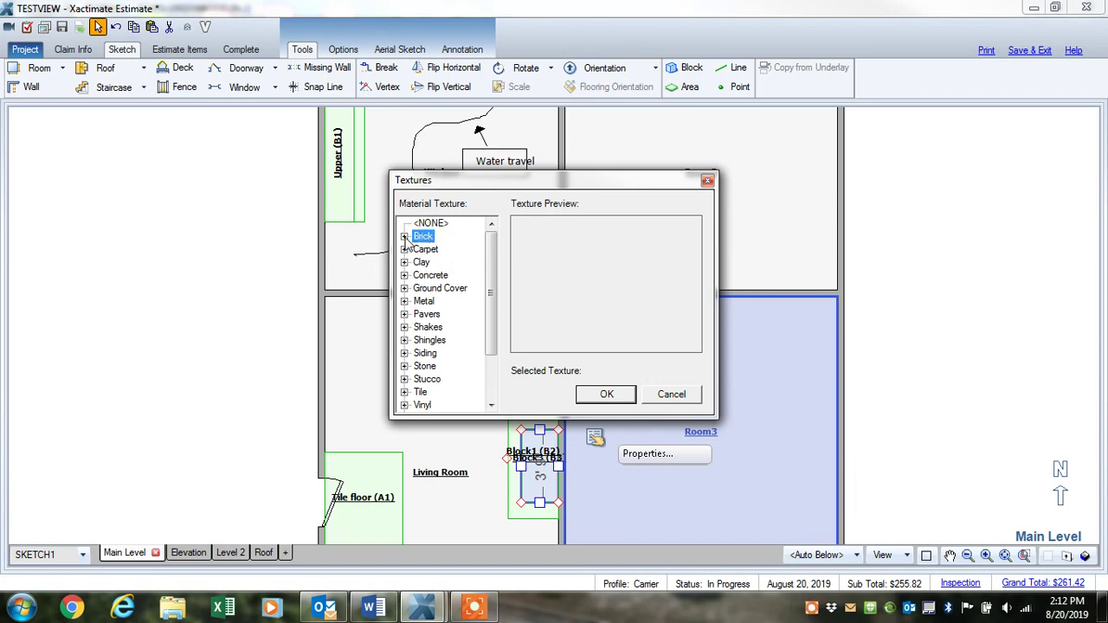
click(404, 237)
click(458, 250)
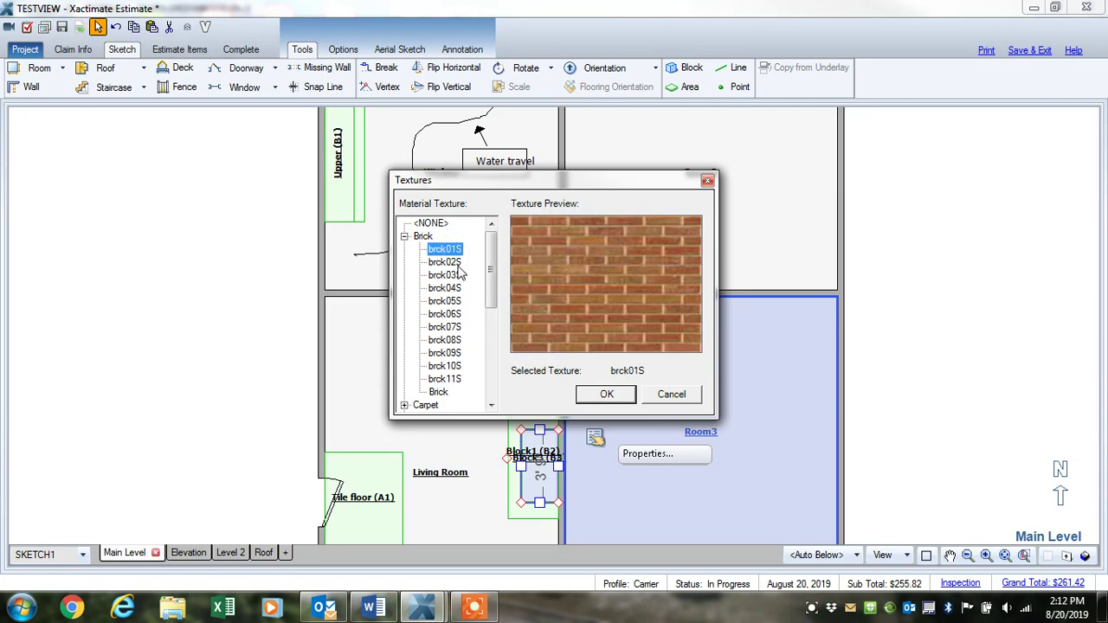
click(455, 262)
click(445, 275)
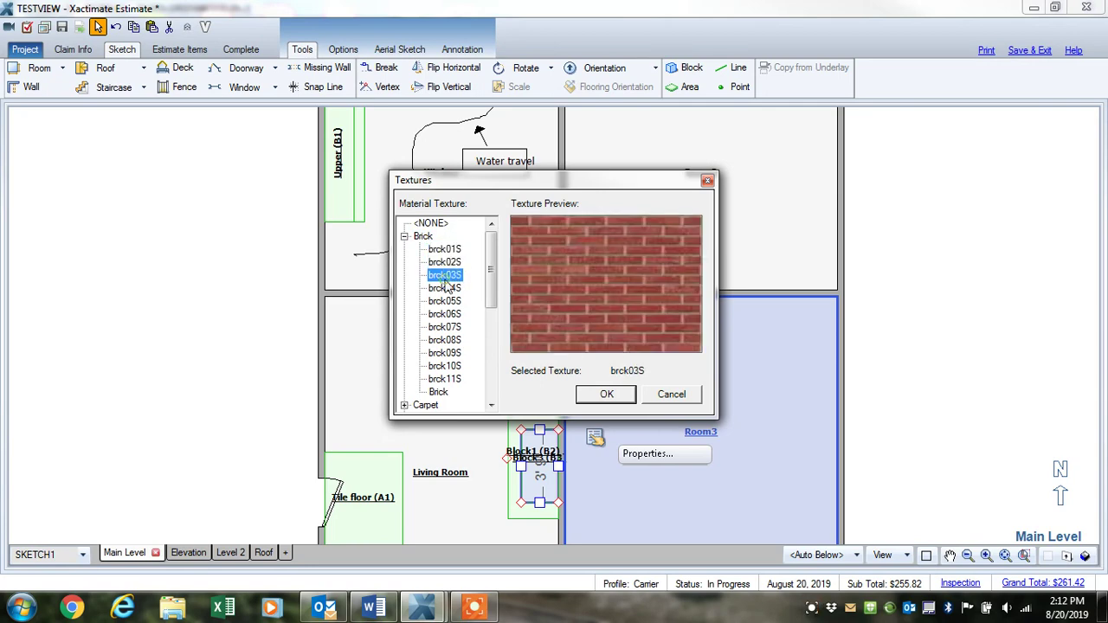
click(448, 251)
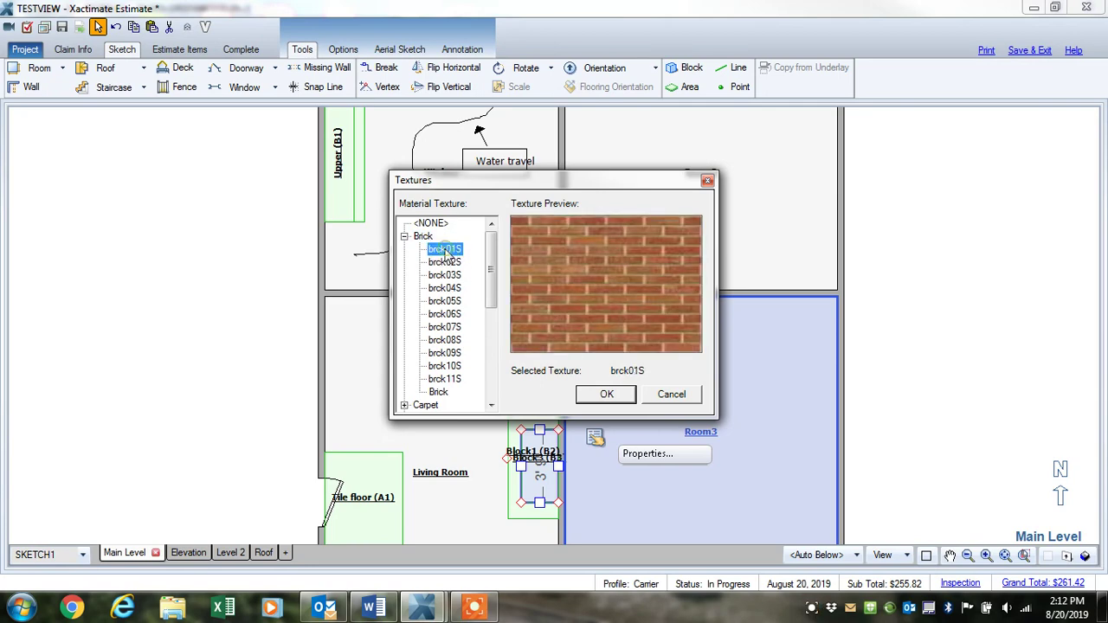
click(607, 395)
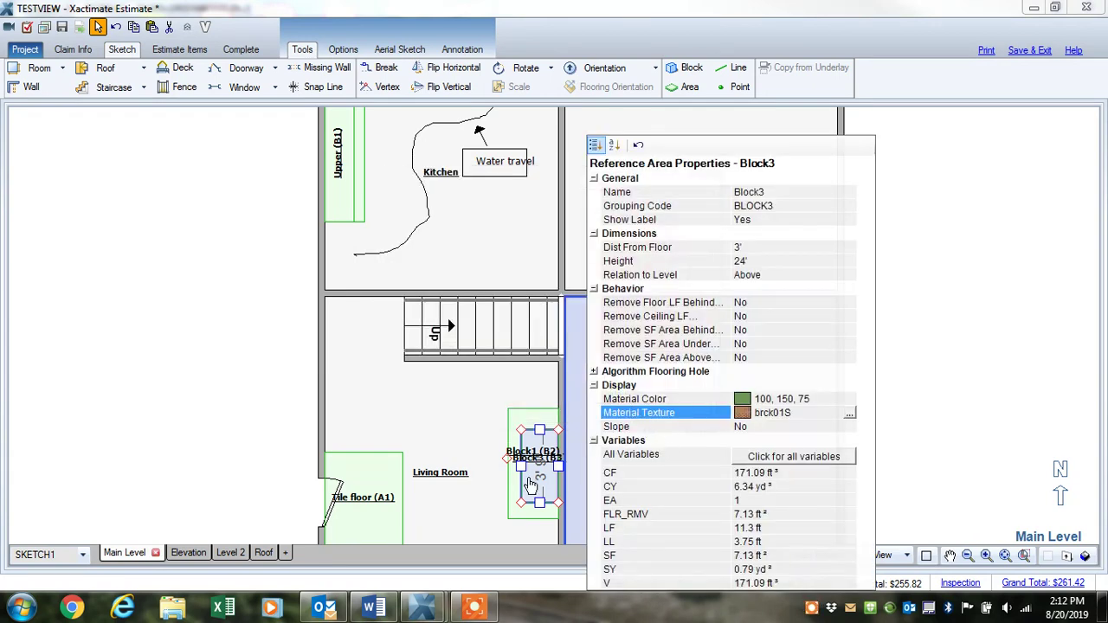
click(489, 422)
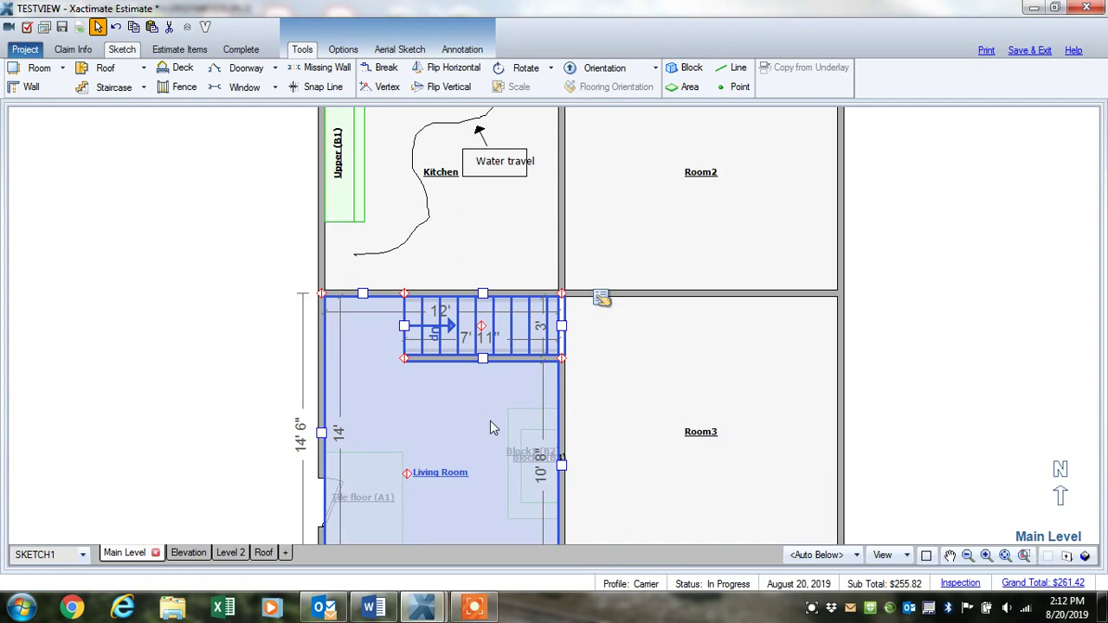
Step: Examine the brick-textured tall block in 3D from low and oblique angles, and return to the plan
key(ctrl+3)
drag(604, 470, 710, 380)
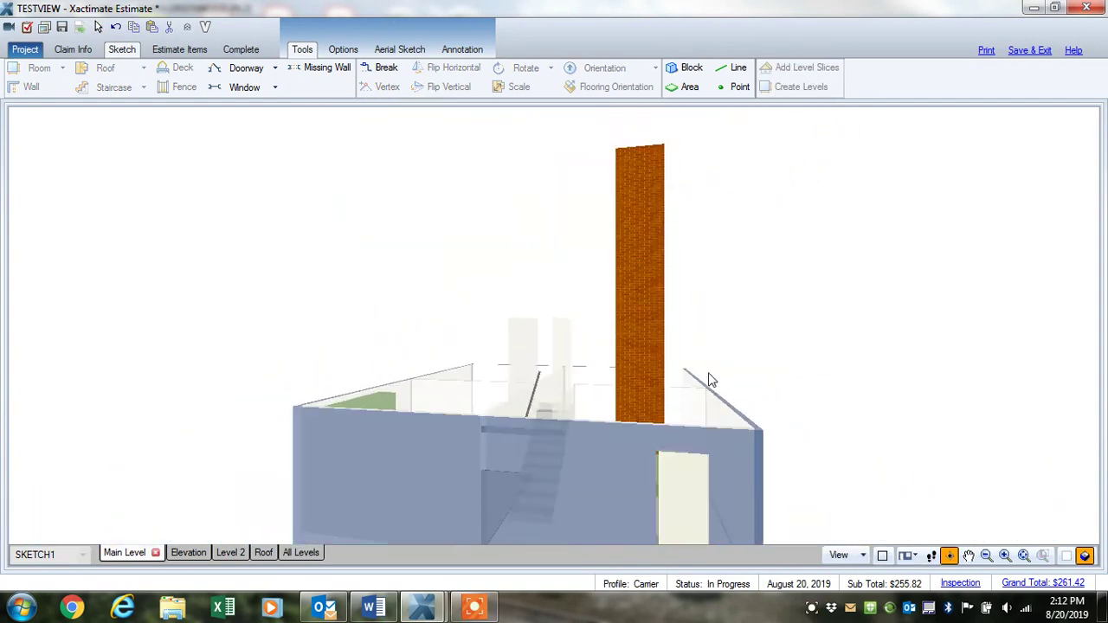
drag(665, 305, 625, 456)
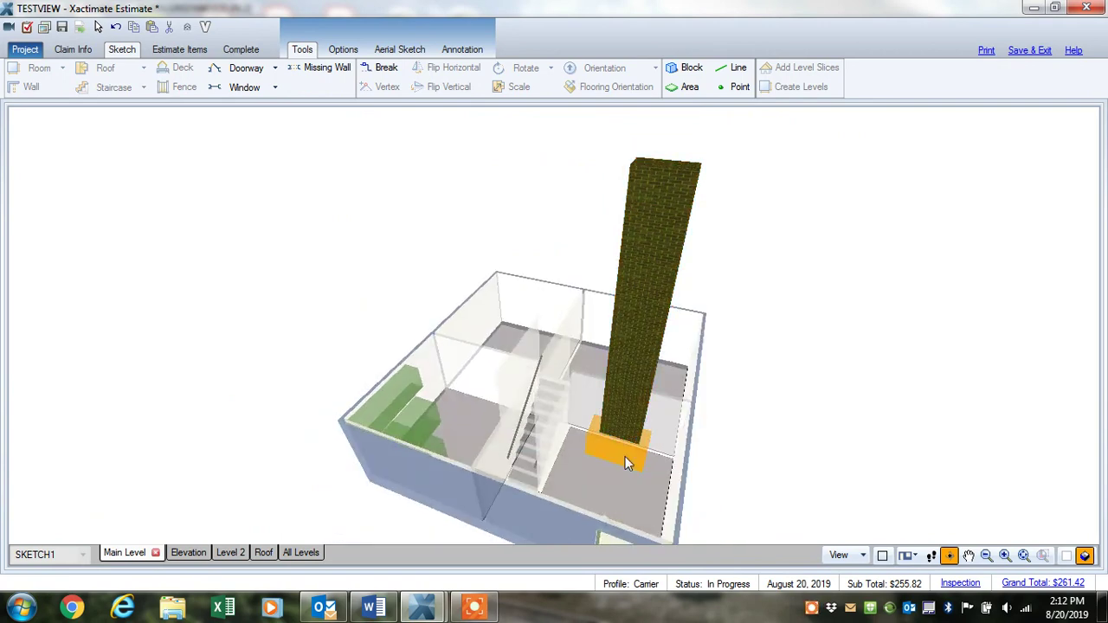
key(ctrl+3)
Step: Set the material color of the larger Living Room block at the base of the tall block to Red
click(532, 424)
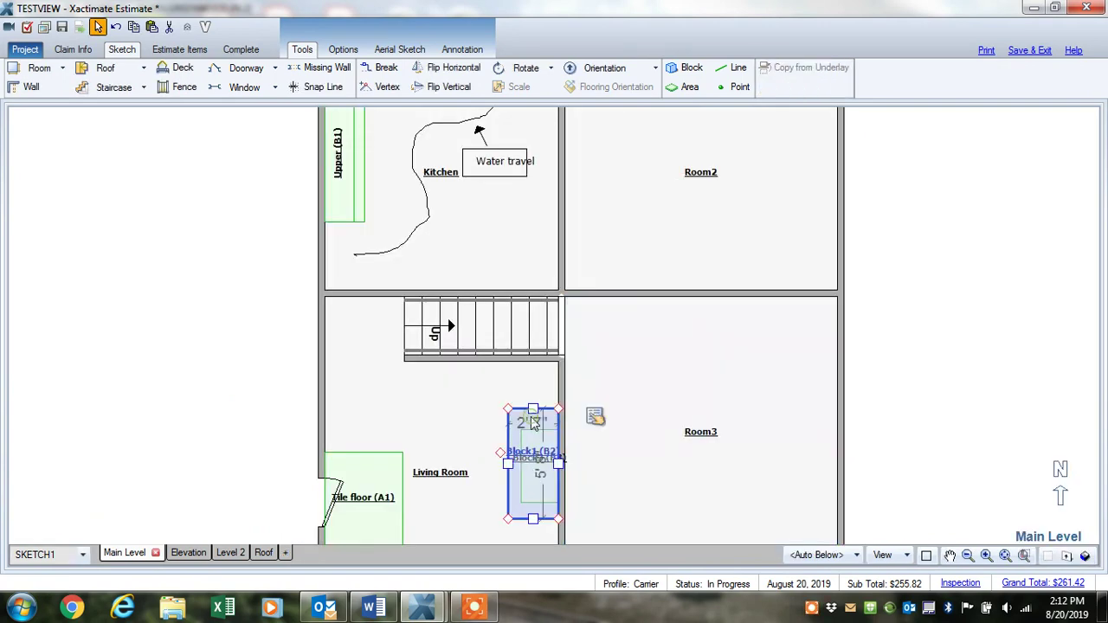
click(595, 416)
click(648, 444)
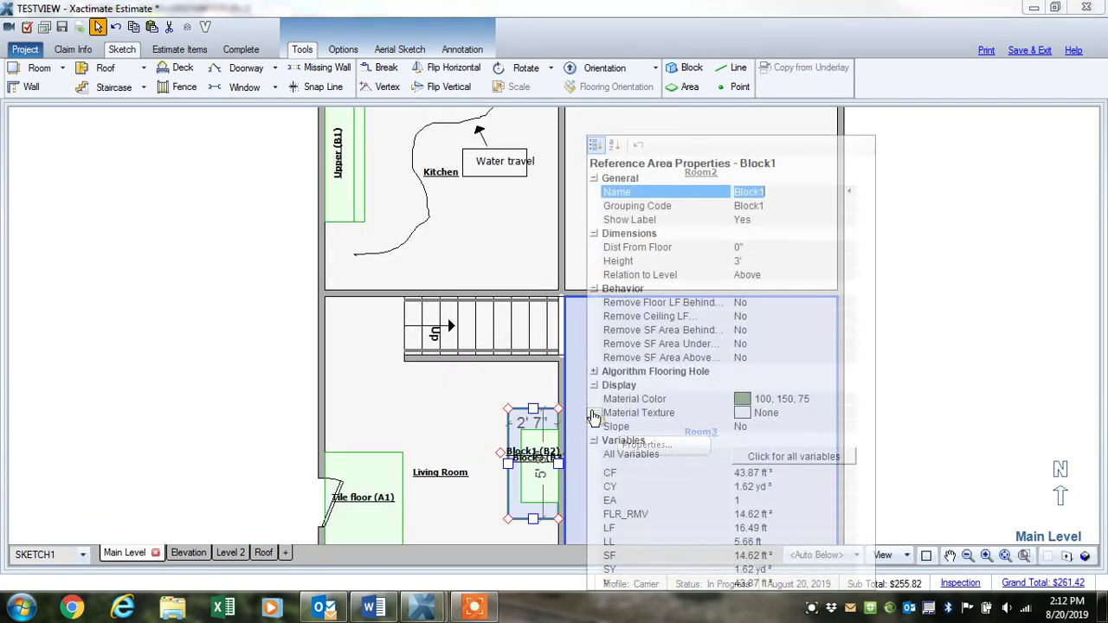
click(770, 400)
click(849, 400)
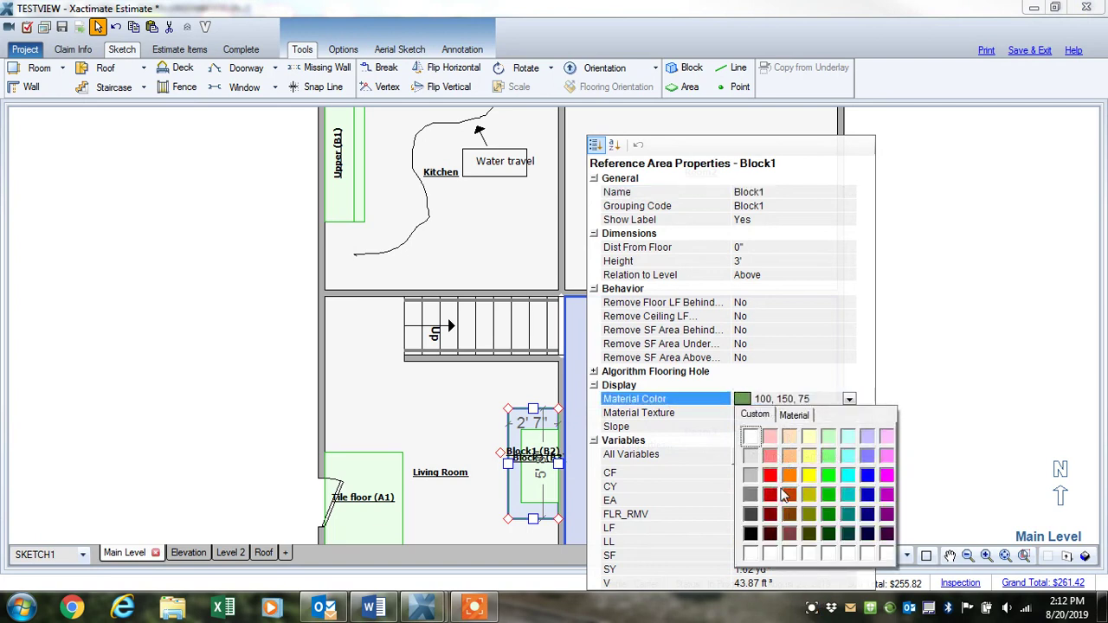
click(770, 475)
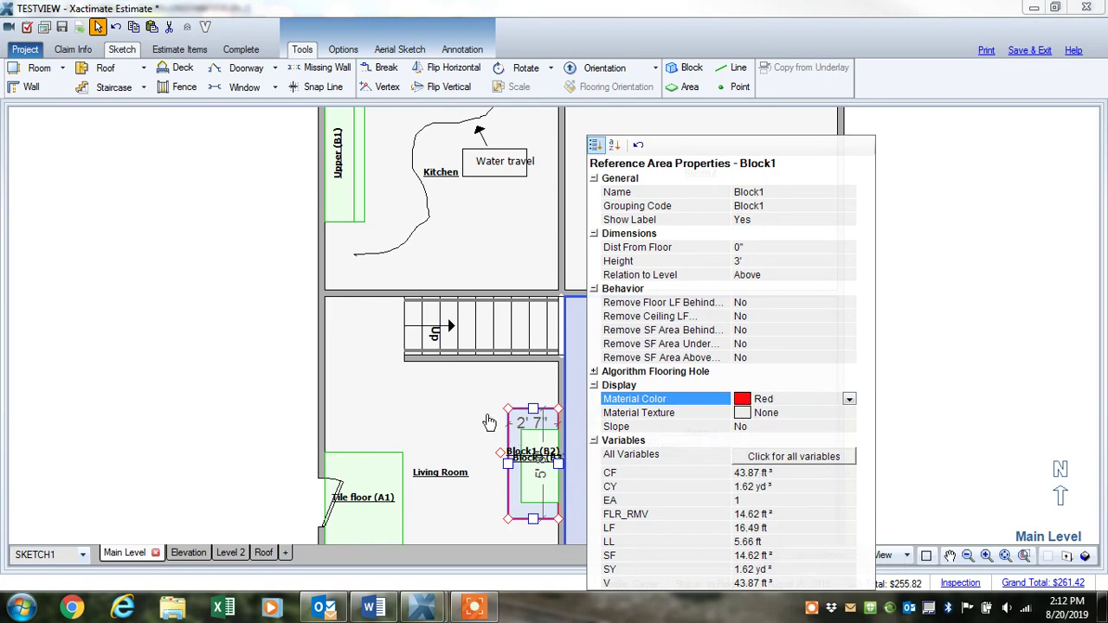
click(488, 420)
Step: Inspect the red base block under the brick block in 3D from several angles, and return to the plan
key(F8)
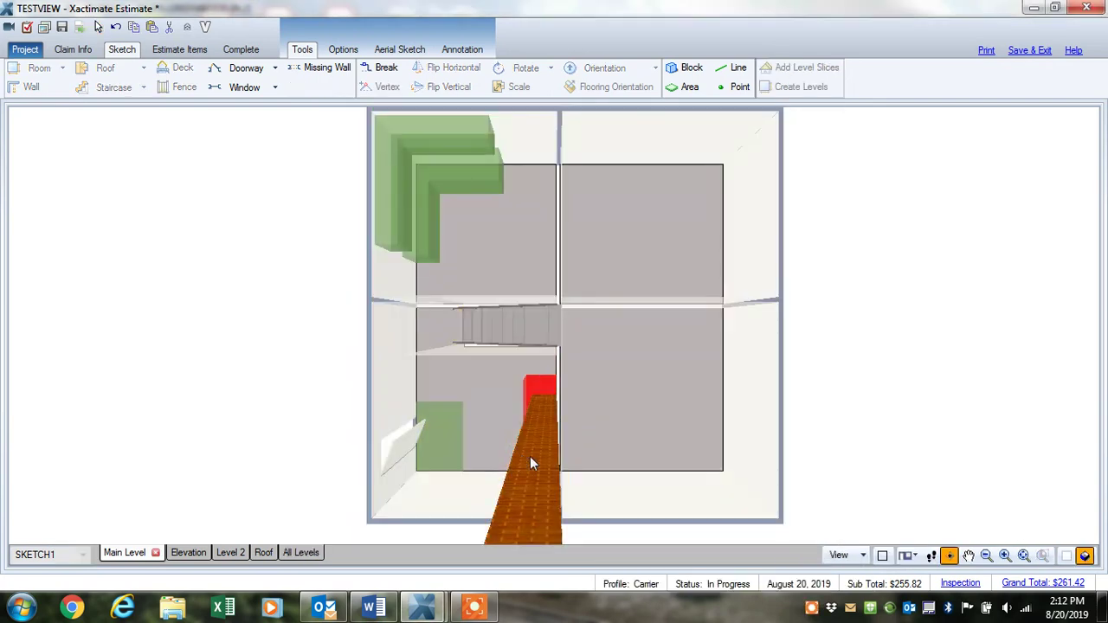
drag(530, 464, 655, 295)
drag(554, 519, 817, 341)
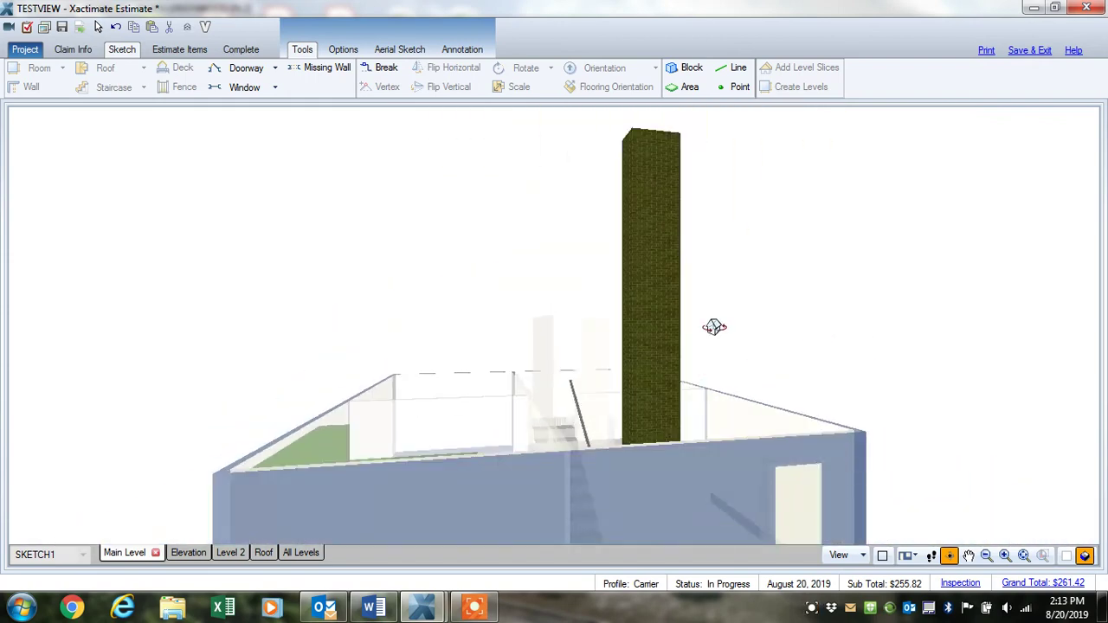
drag(715, 289, 719, 389)
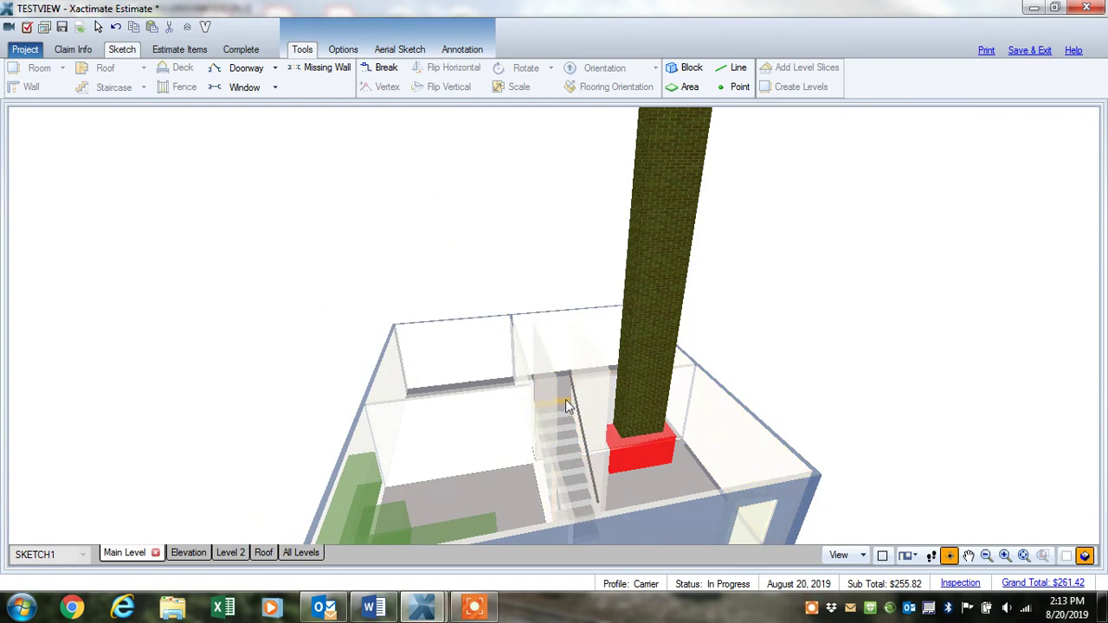
key(Escape)
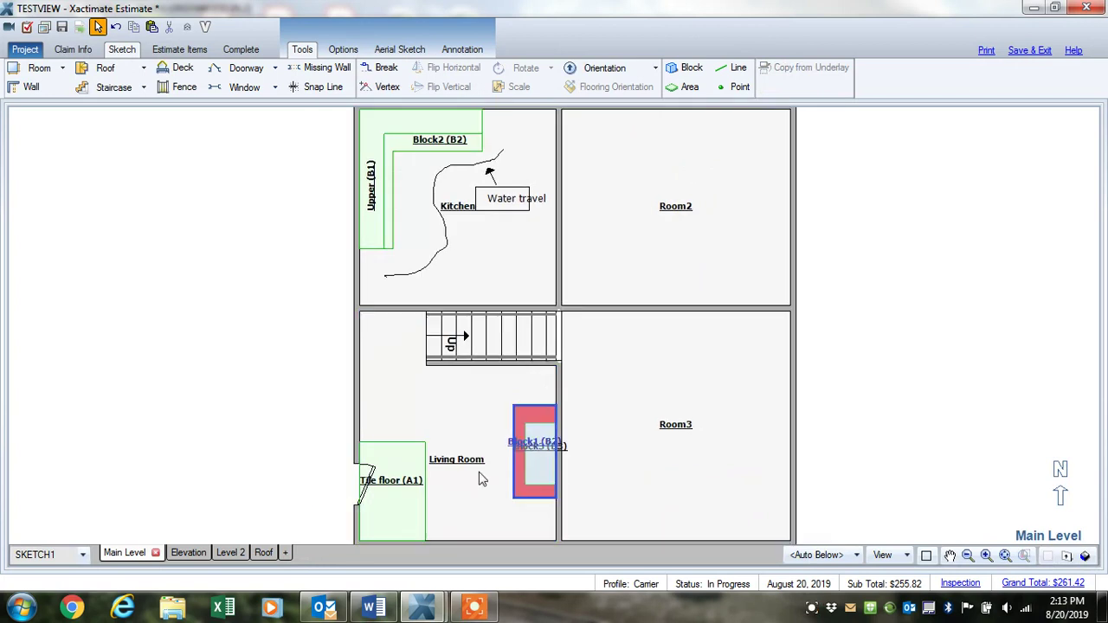
Step: Draw a reference area about 2' 11" wide by 7' high at the base of Elevation1 and name it Door
click(184, 554)
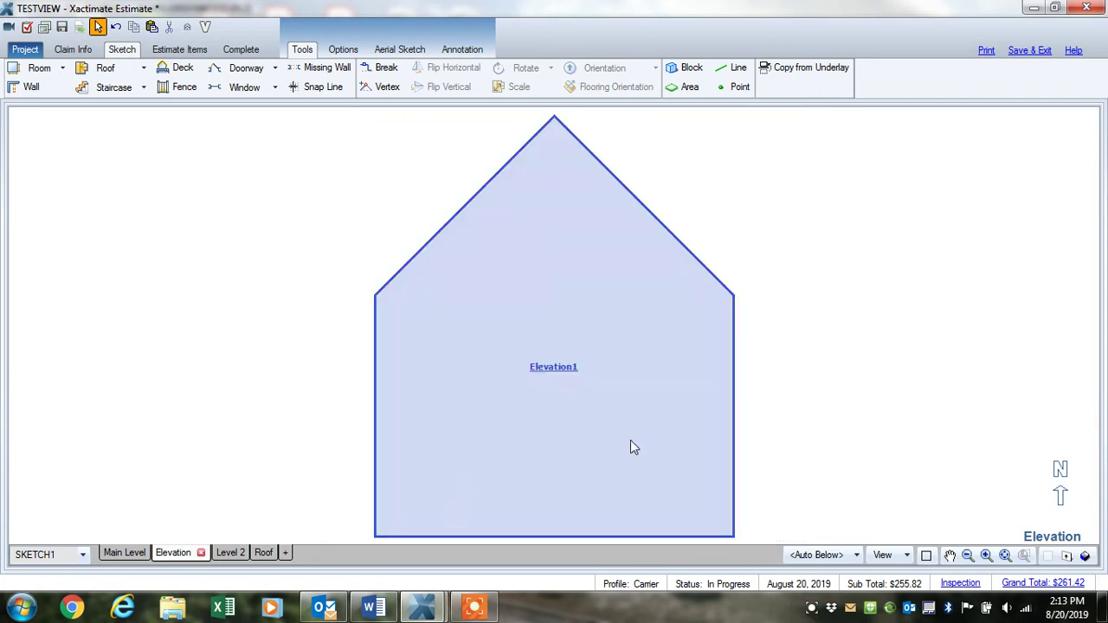
click(688, 88)
drag(430, 395, 487, 510)
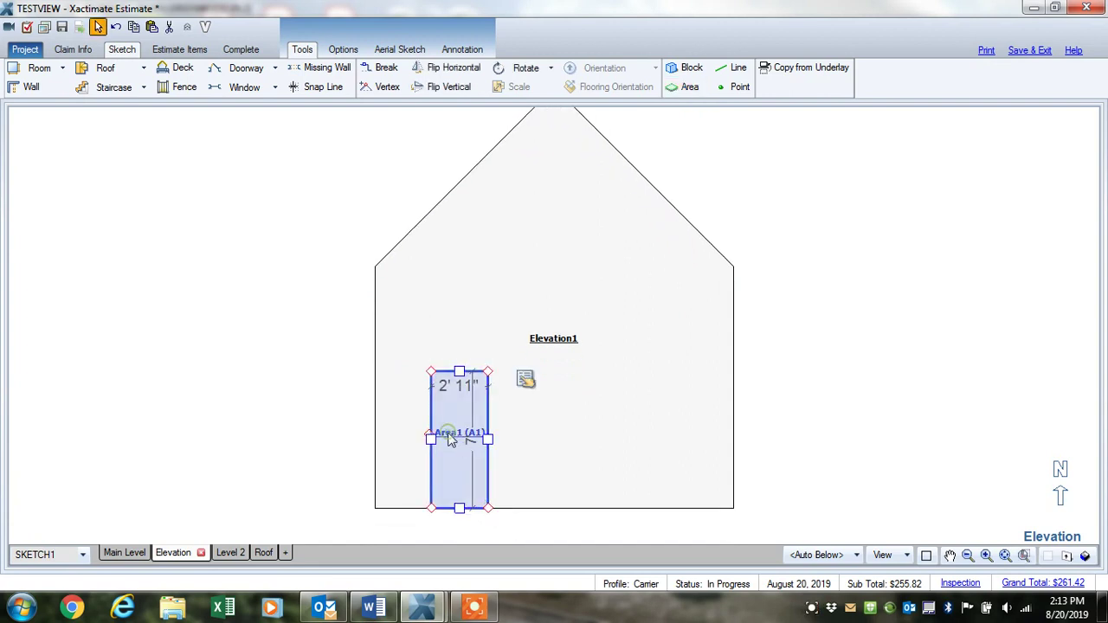
double_click(449, 435)
text(Door)
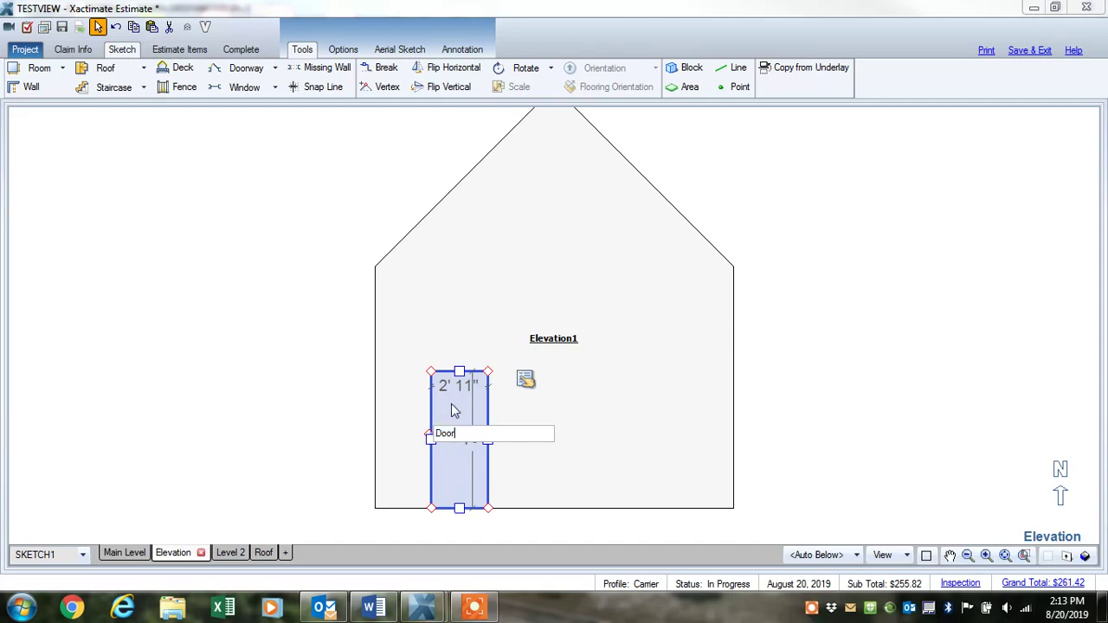
key(Return)
Step: Duplicate the Door area on the east side of Elevation1 and widen the copy to about 6' 4"
right_click(458, 405)
click(505, 435)
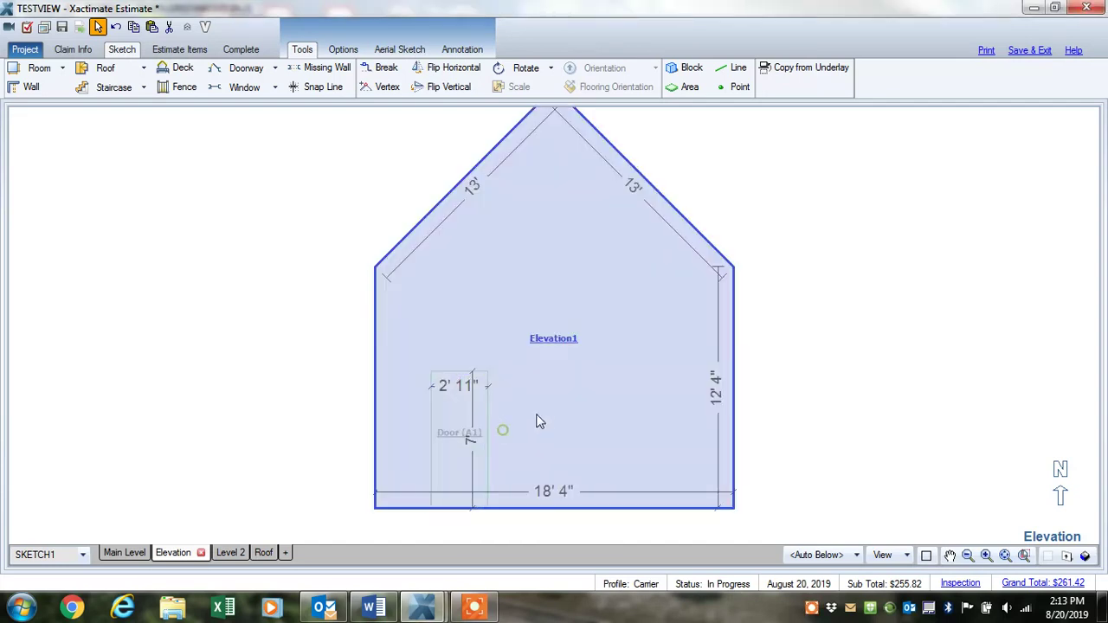
click(543, 407)
right_click(547, 378)
click(587, 422)
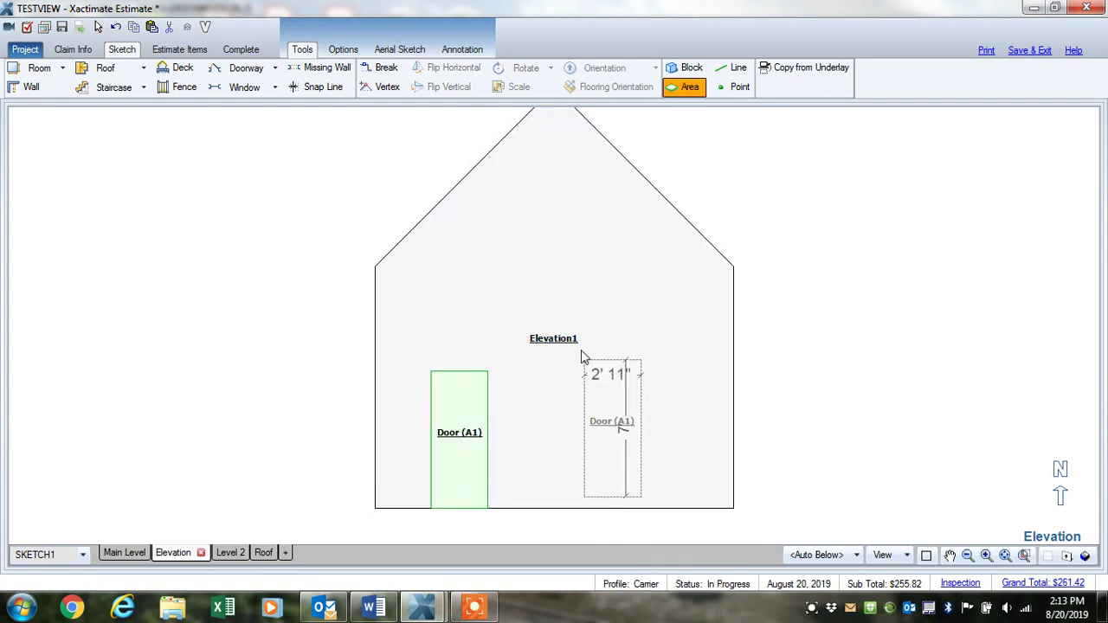
click(578, 322)
drag(633, 389, 701, 385)
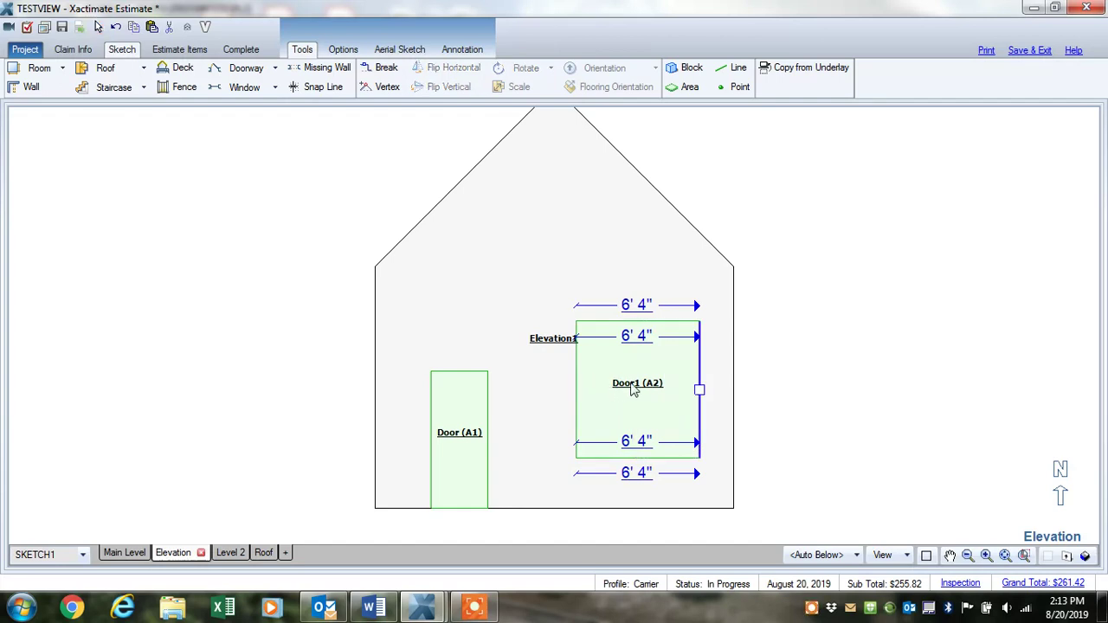
Step: Rename the widened copy of the door area as Window
click(641, 387)
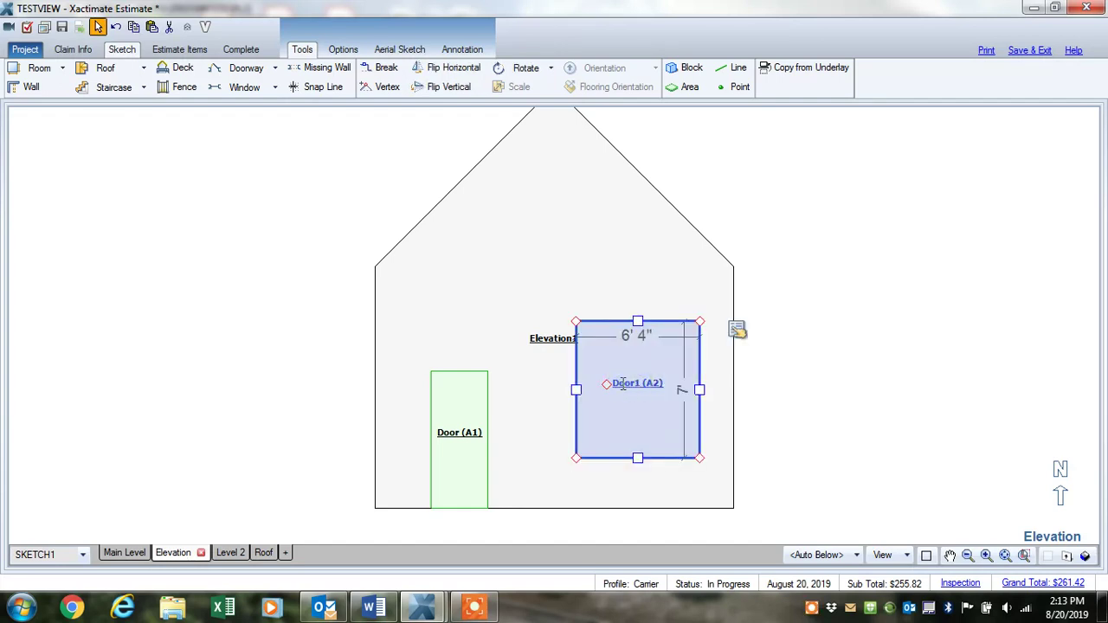
double_click(622, 384)
text(Wind)
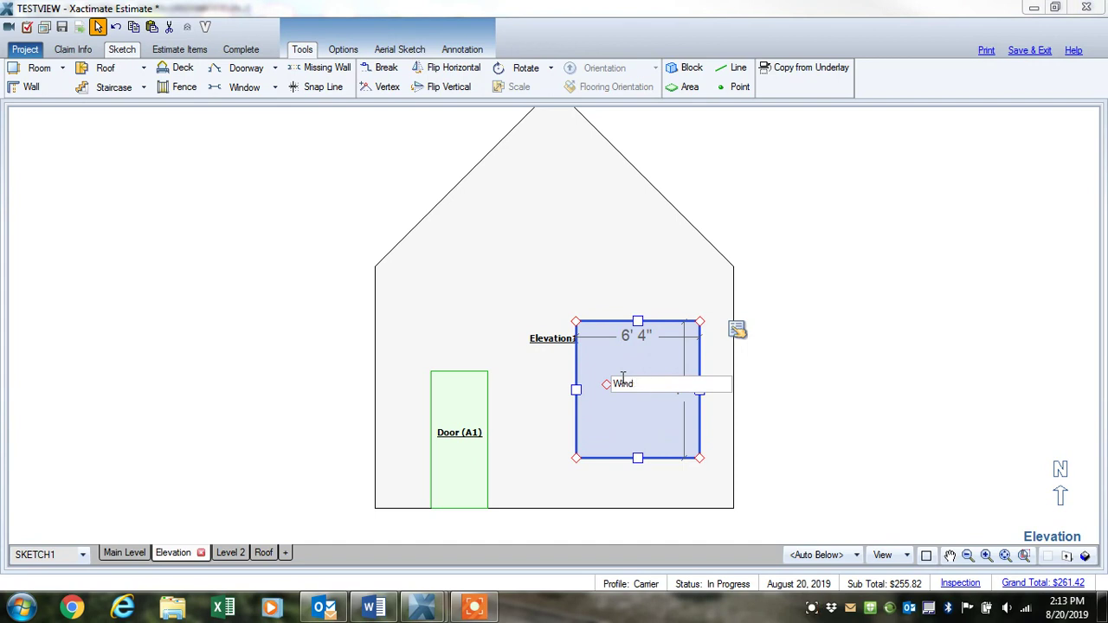
text(ow)
key(Return)
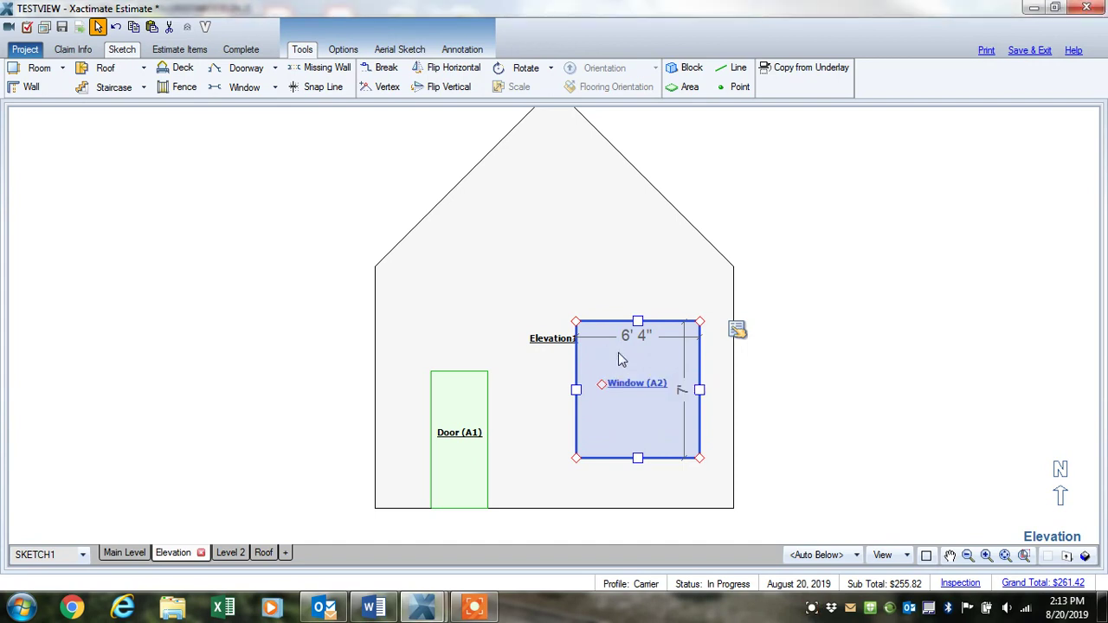
Step: Set the Window area's Hole behavior to Yes
click(737, 333)
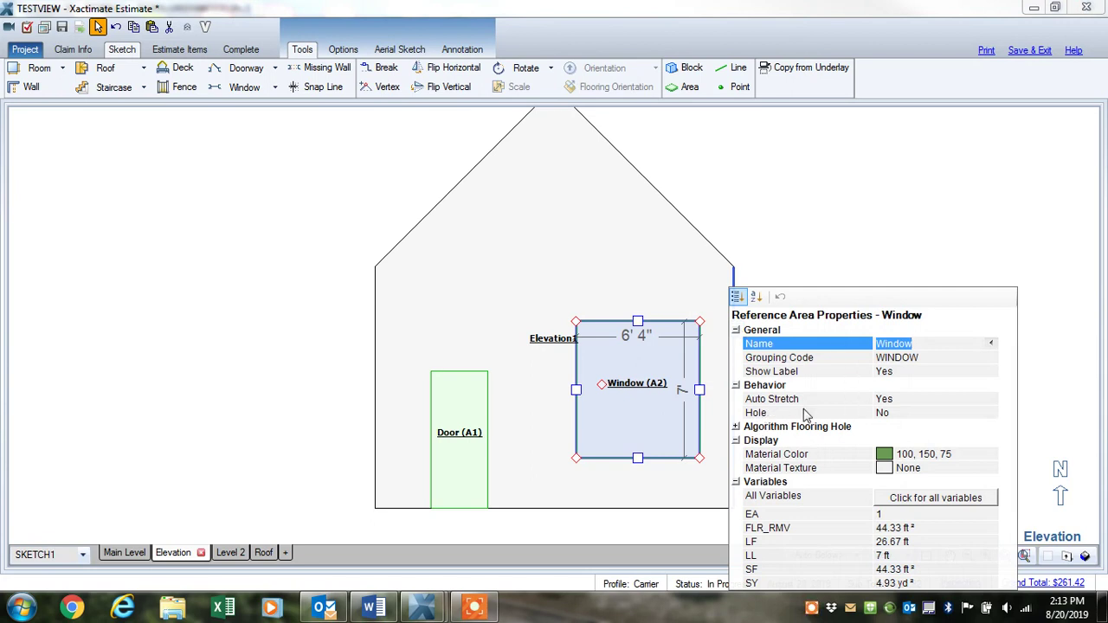
click(885, 413)
click(991, 414)
click(885, 440)
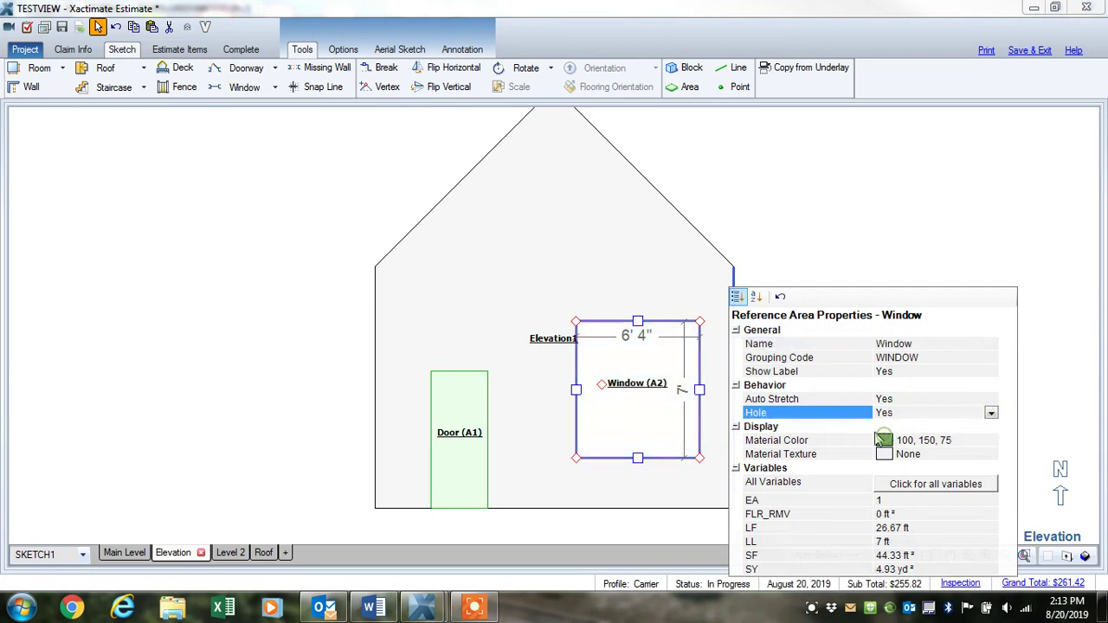
Step: Set the Hole behavior of the Door area on Elevation1 to Yes
click(537, 254)
click(462, 433)
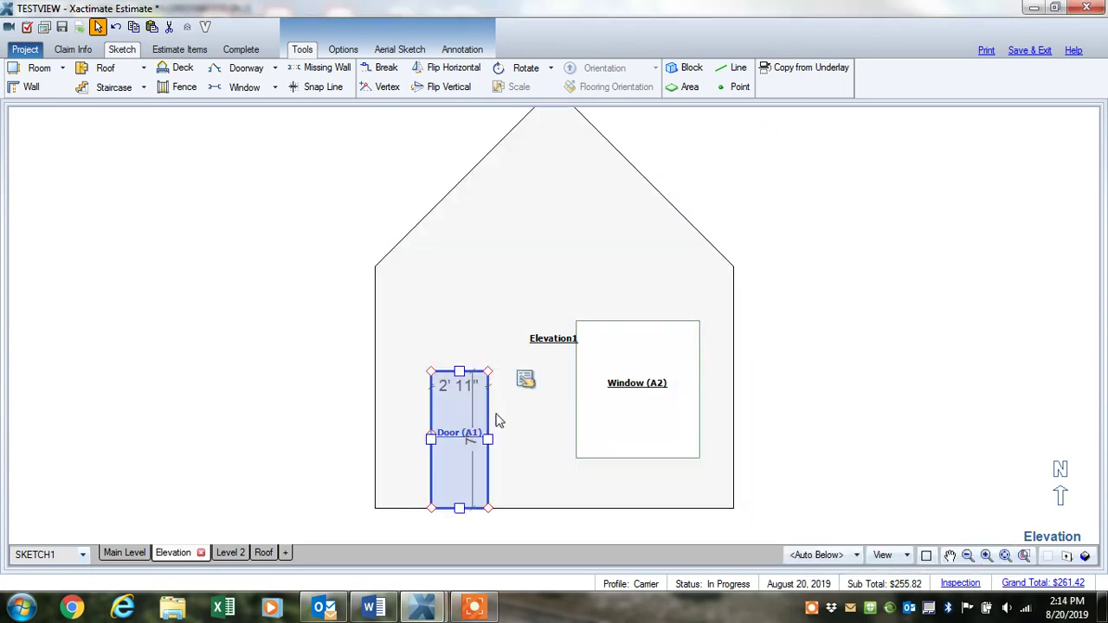
click(526, 382)
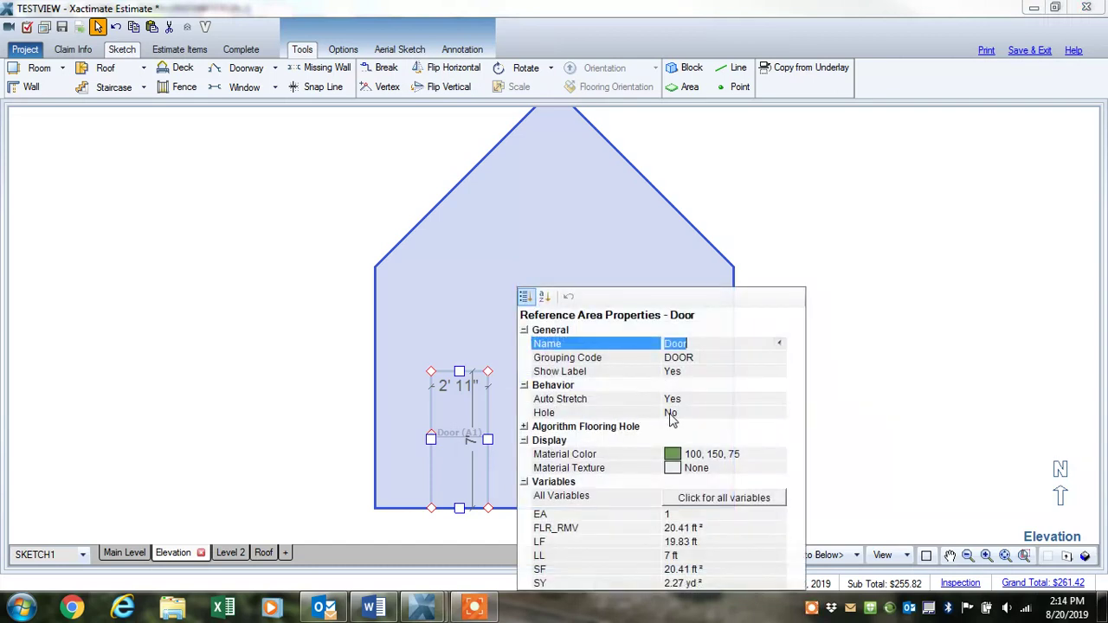
click(672, 413)
click(779, 413)
click(715, 434)
click(465, 276)
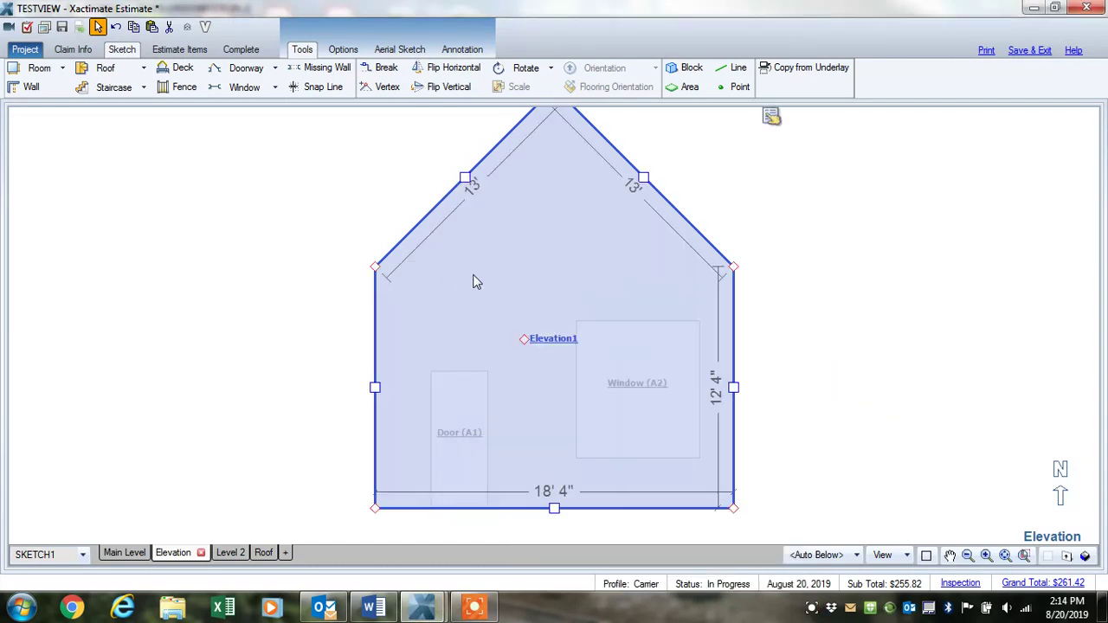
Step: Inspect the door and window openings of Elevation1 in the 3D view and return to the plan view
key(3)
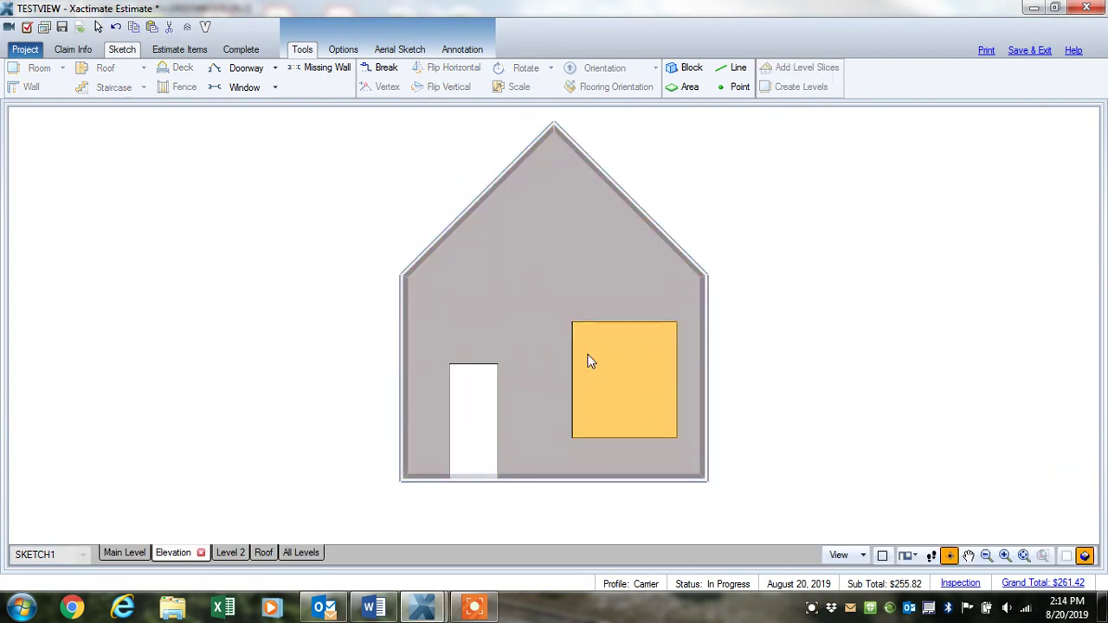
click(520, 258)
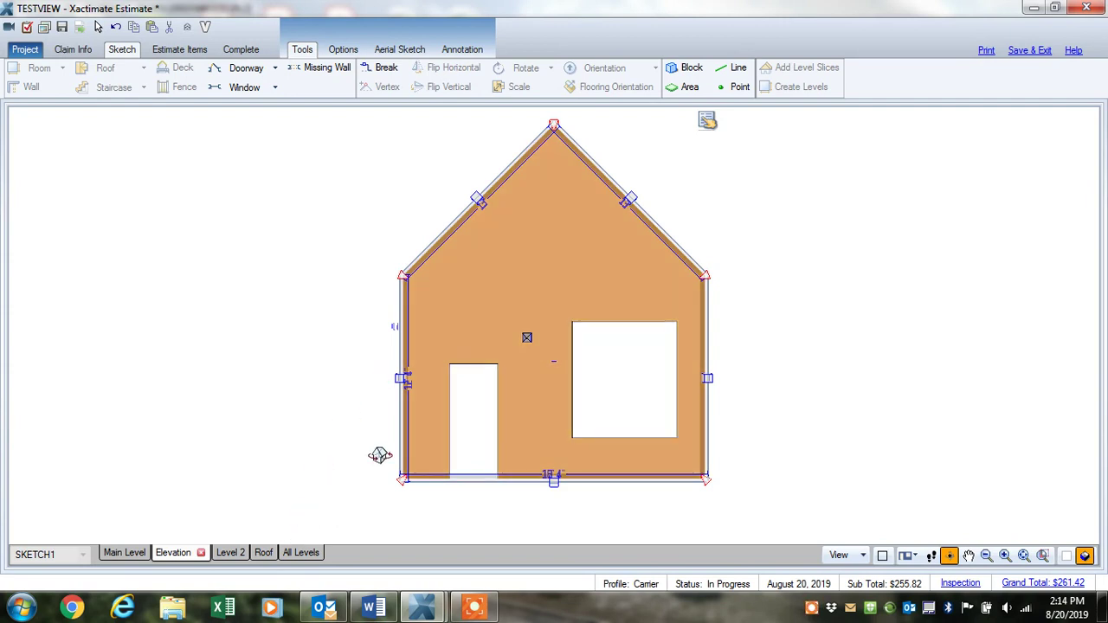
click(347, 451)
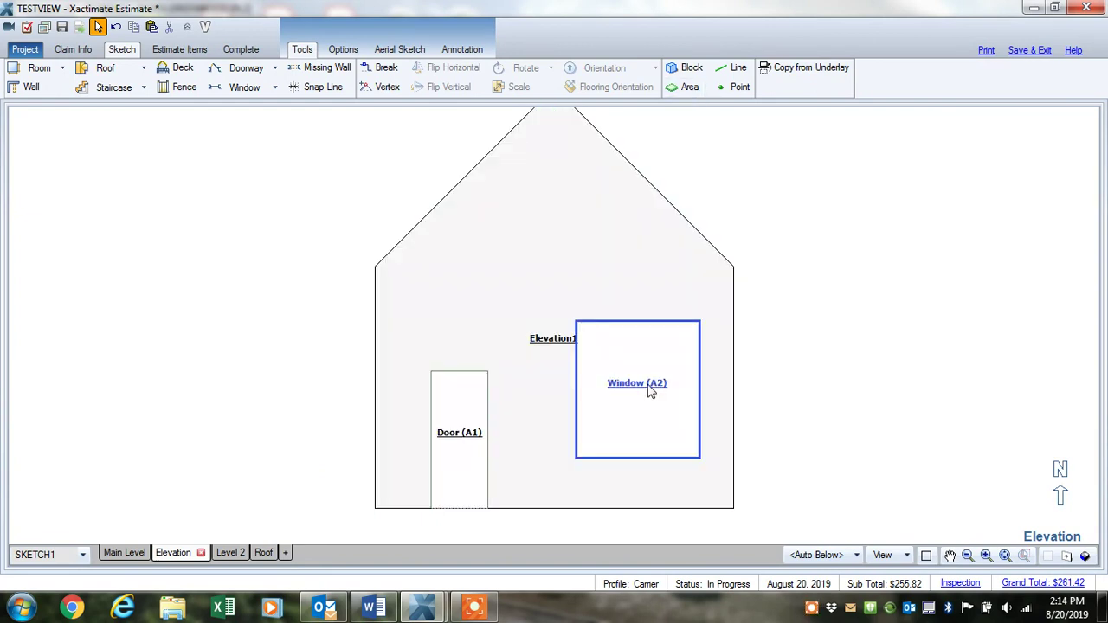
Step: Review the Main Level and Roof levels of the sketch and switch to the Video Introduction document in Word
click(124, 553)
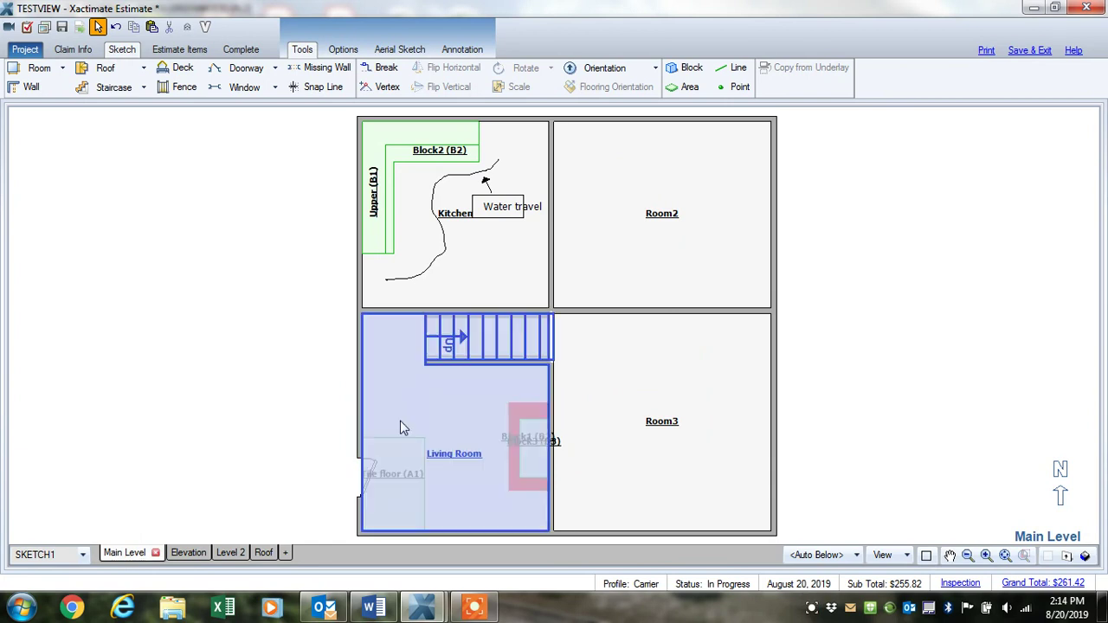
click(262, 552)
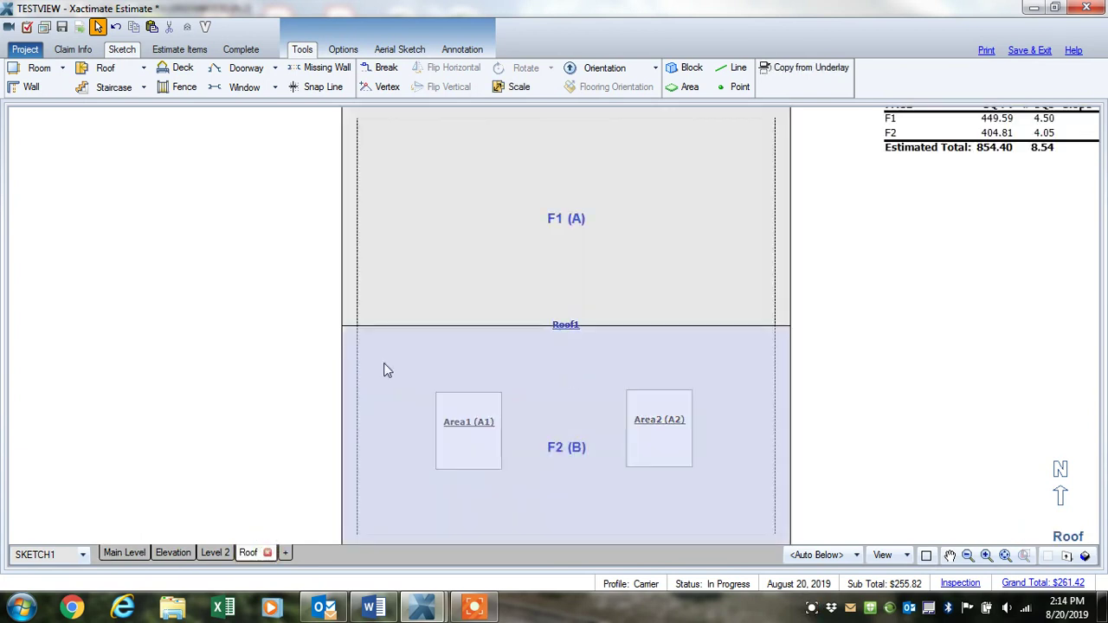
click(126, 552)
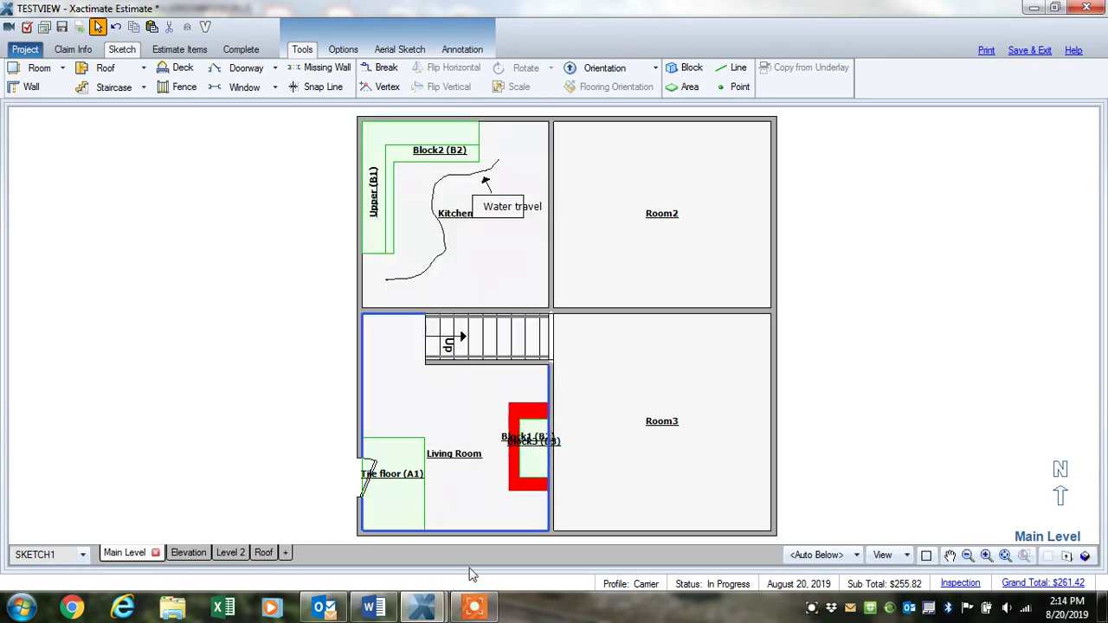
click(373, 608)
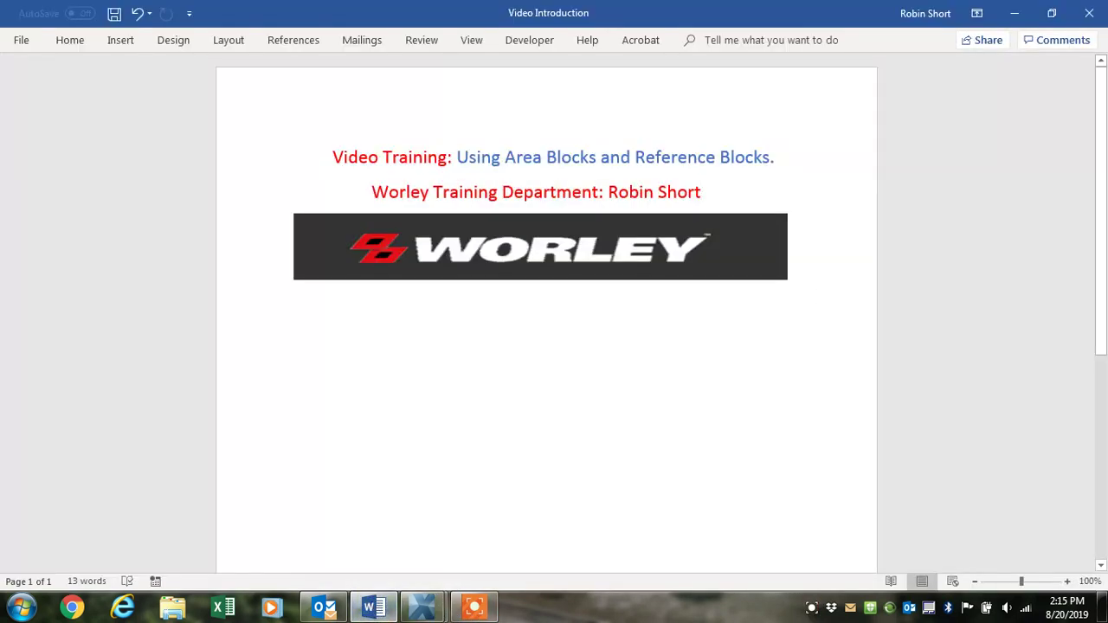